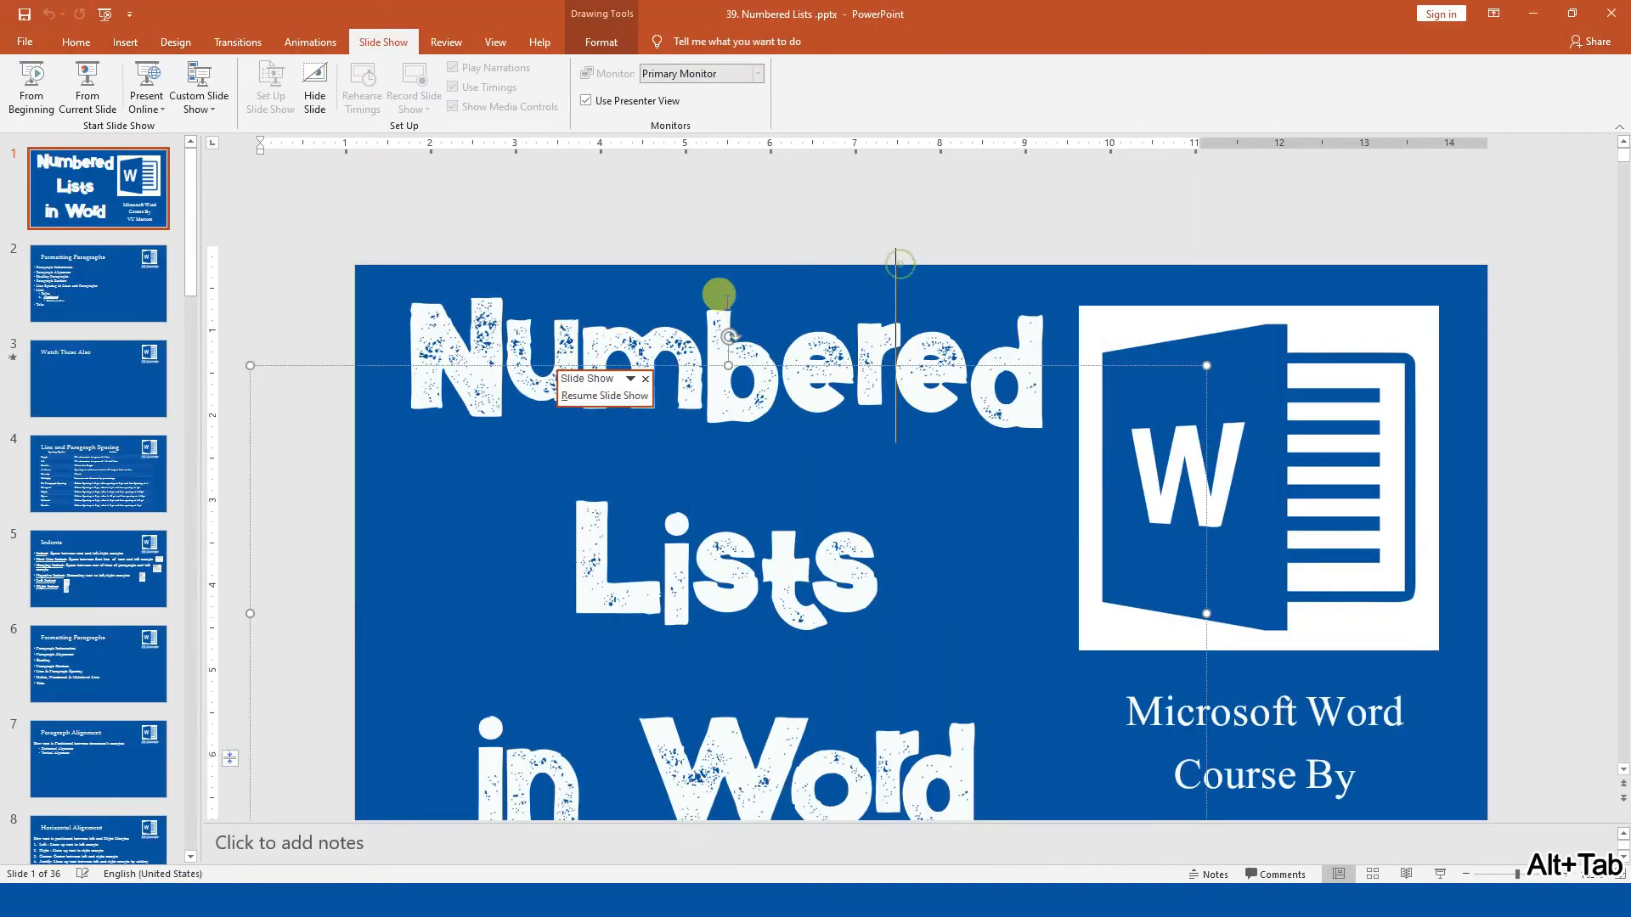
Step: Resume the presentation's slide show, and switch to the Alarm.docx document in Word
{"action": "left_click", "coordinate": [605, 396]}
{"action": "left_click", "coordinate": [608, 396]}
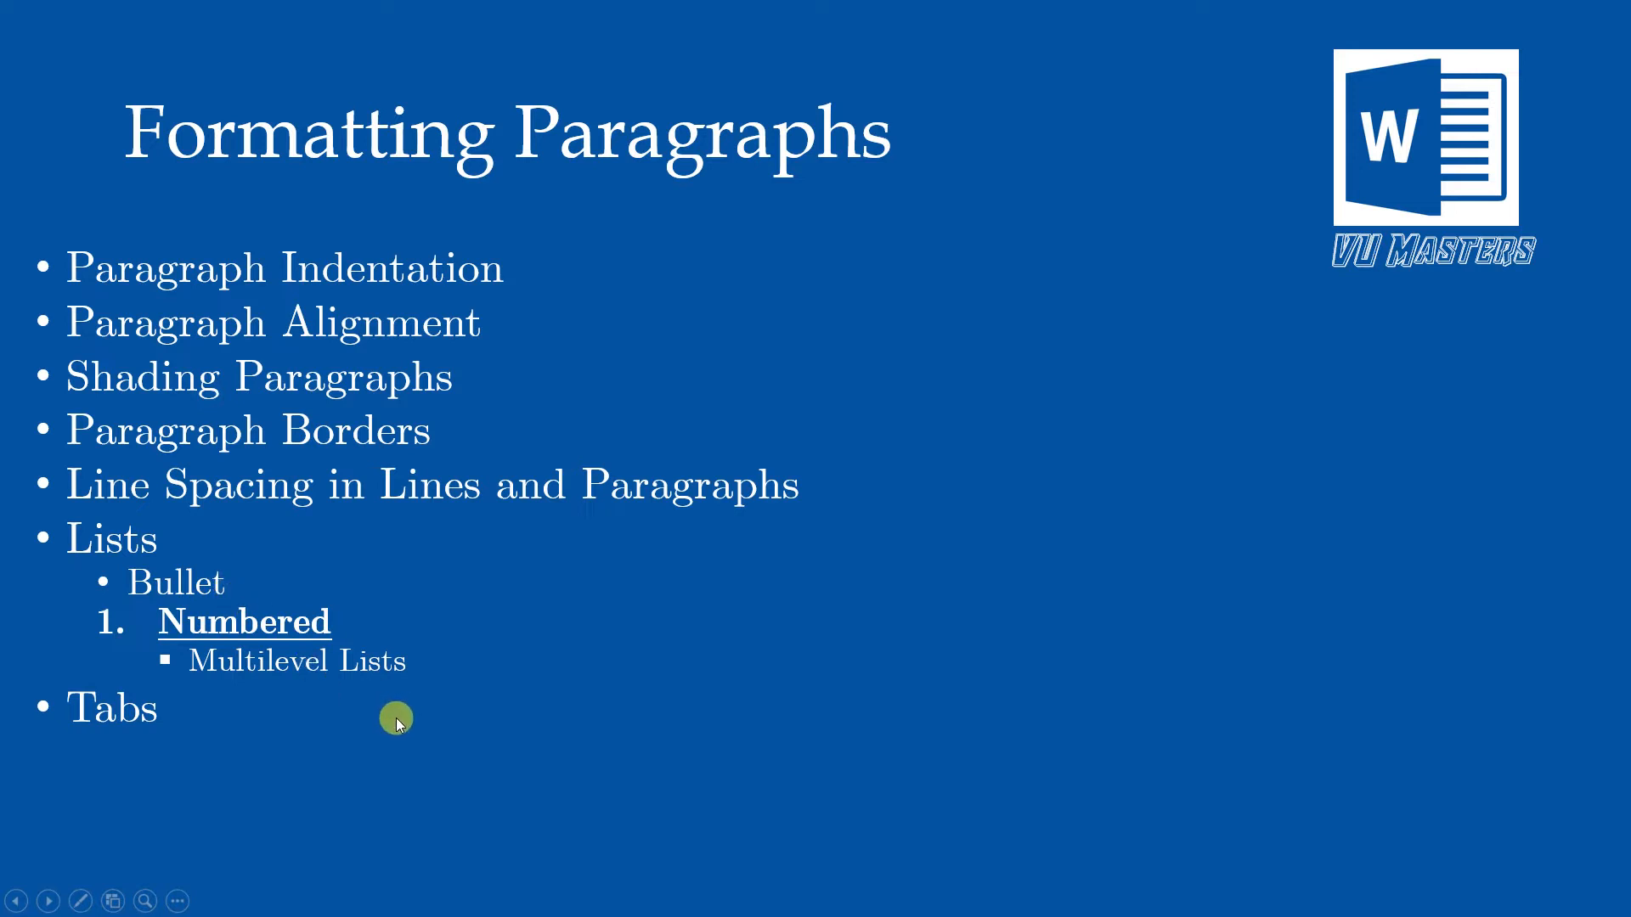
{"action": "key", "text": "alt+Tab"}
{"action": "key", "text": "alt+Tab"}
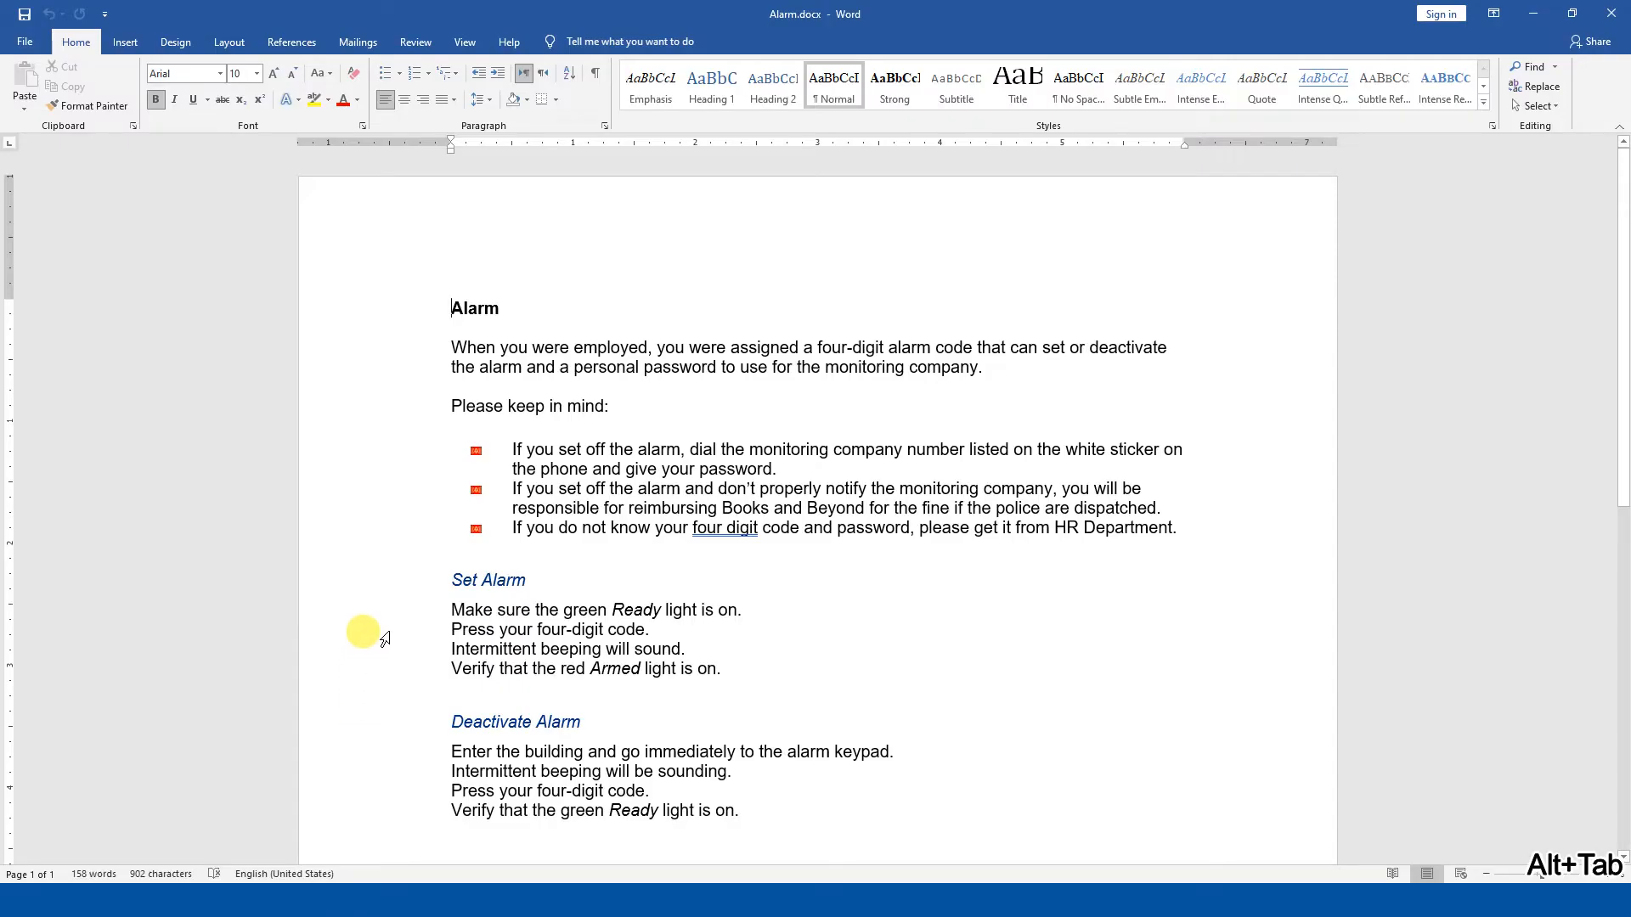
{"action": "scroll", "coordinate": [768, 521], "scroll_direction": "up", "scroll_amount": 2}
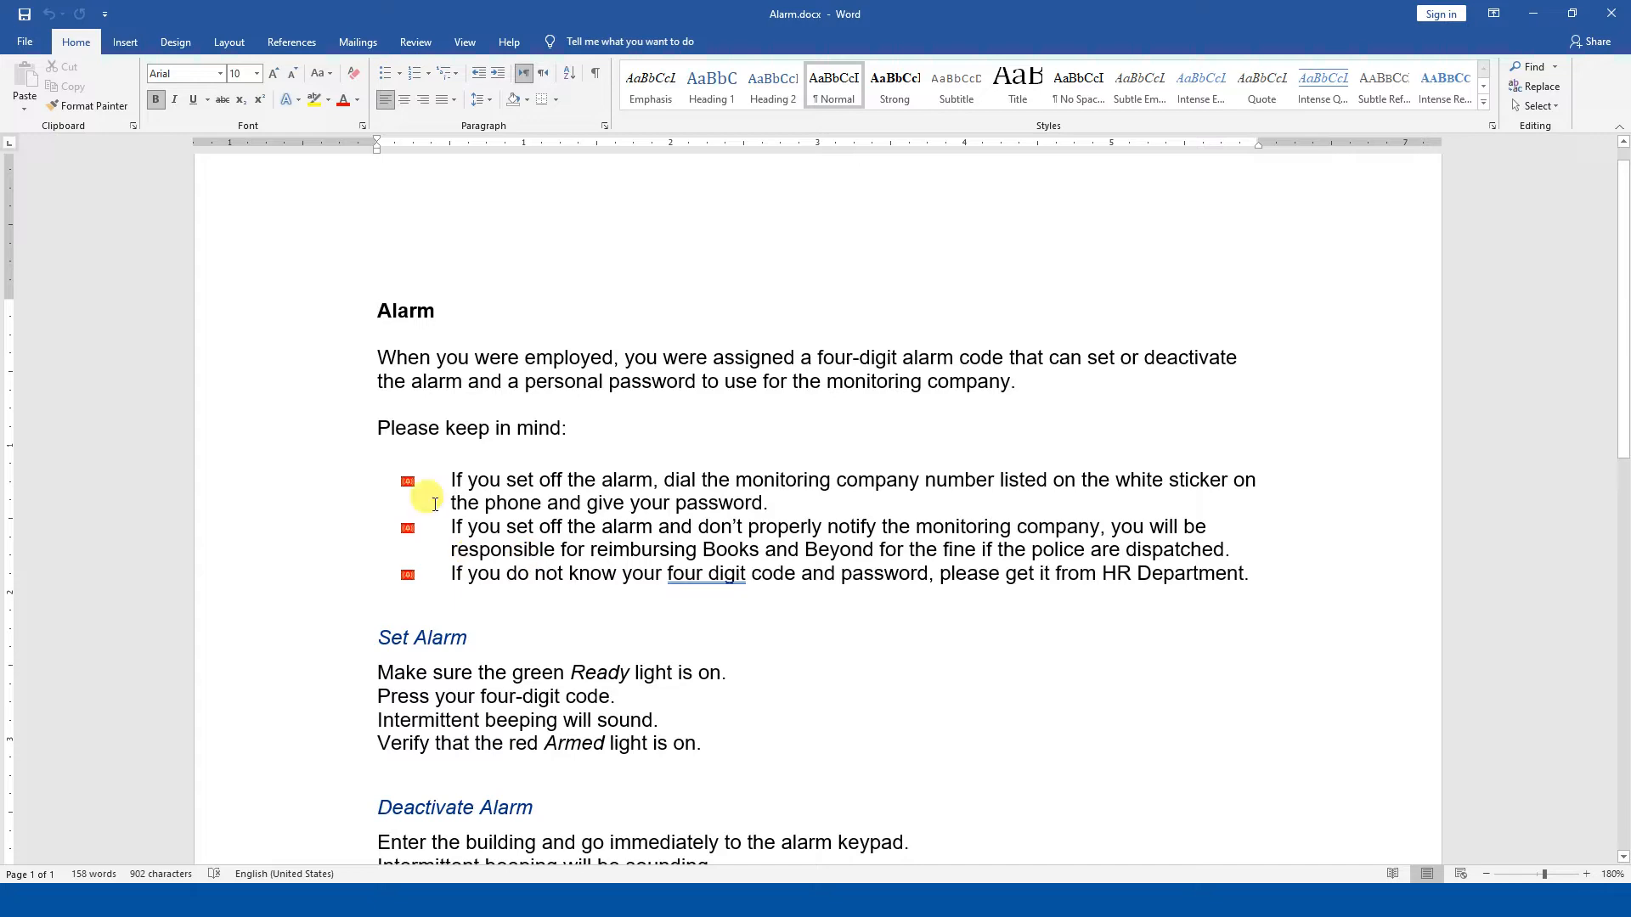
Step: Create a blank document and start an automatic 1., 2. numbered list with the items Hello and World
{"action": "left_click", "coordinate": [25, 41]}
{"action": "left_click", "coordinate": [47, 123]}
{"action": "left_click", "coordinate": [238, 234]}
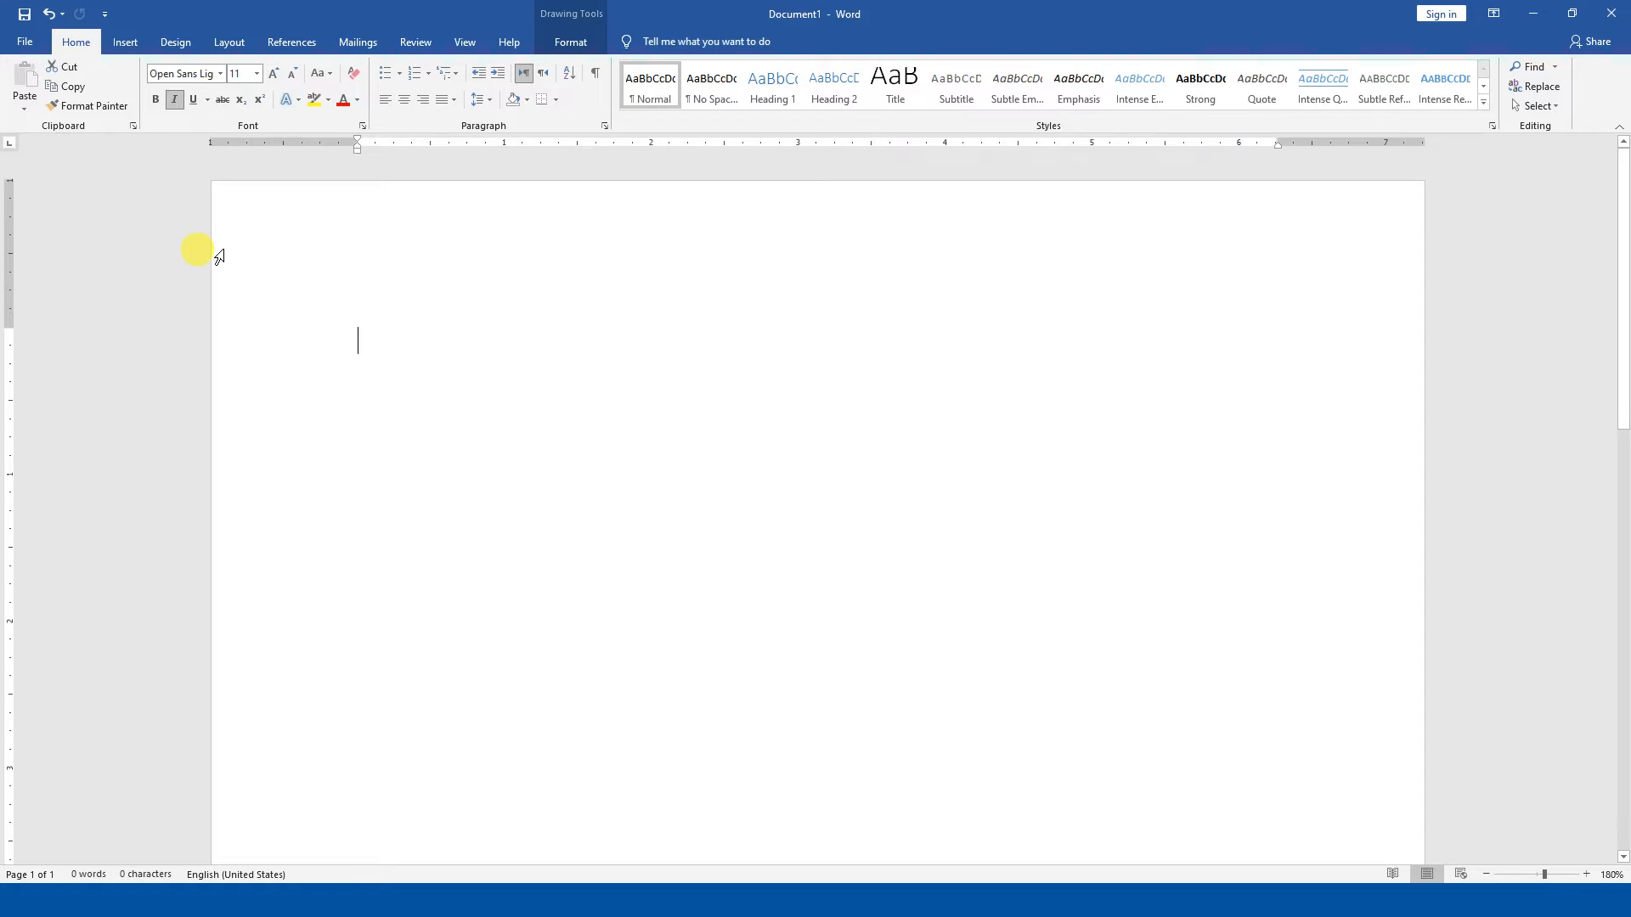
{"action": "type", "text": "1. Hello"}
{"action": "key", "text": "Return"}
{"action": "key", "text": "Return"}
{"action": "key", "text": "BackSpace"}
{"action": "key", "text": "BackSpace"}
{"action": "type", "text": "o"}
{"action": "key", "text": "Return"}
{"action": "type", "text": "world"}
{"action": "key", "text": "Return"}
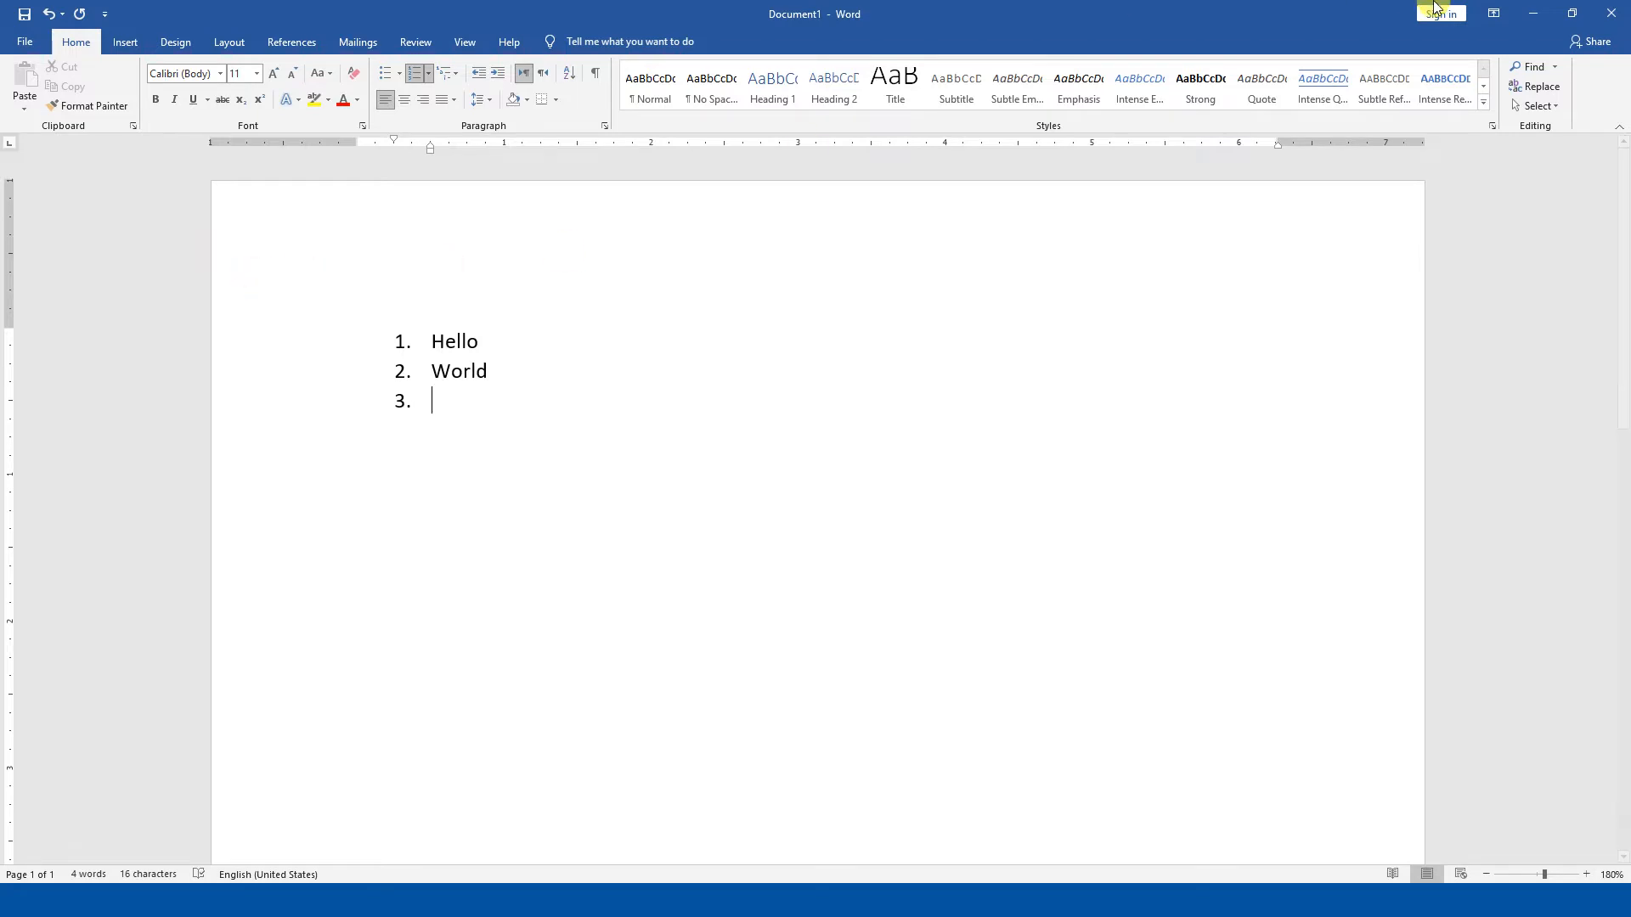
Step: Close the blank practice document without saving its changes
{"action": "left_click", "coordinate": [1572, 12]}
{"action": "left_click", "coordinate": [1617, 15]}
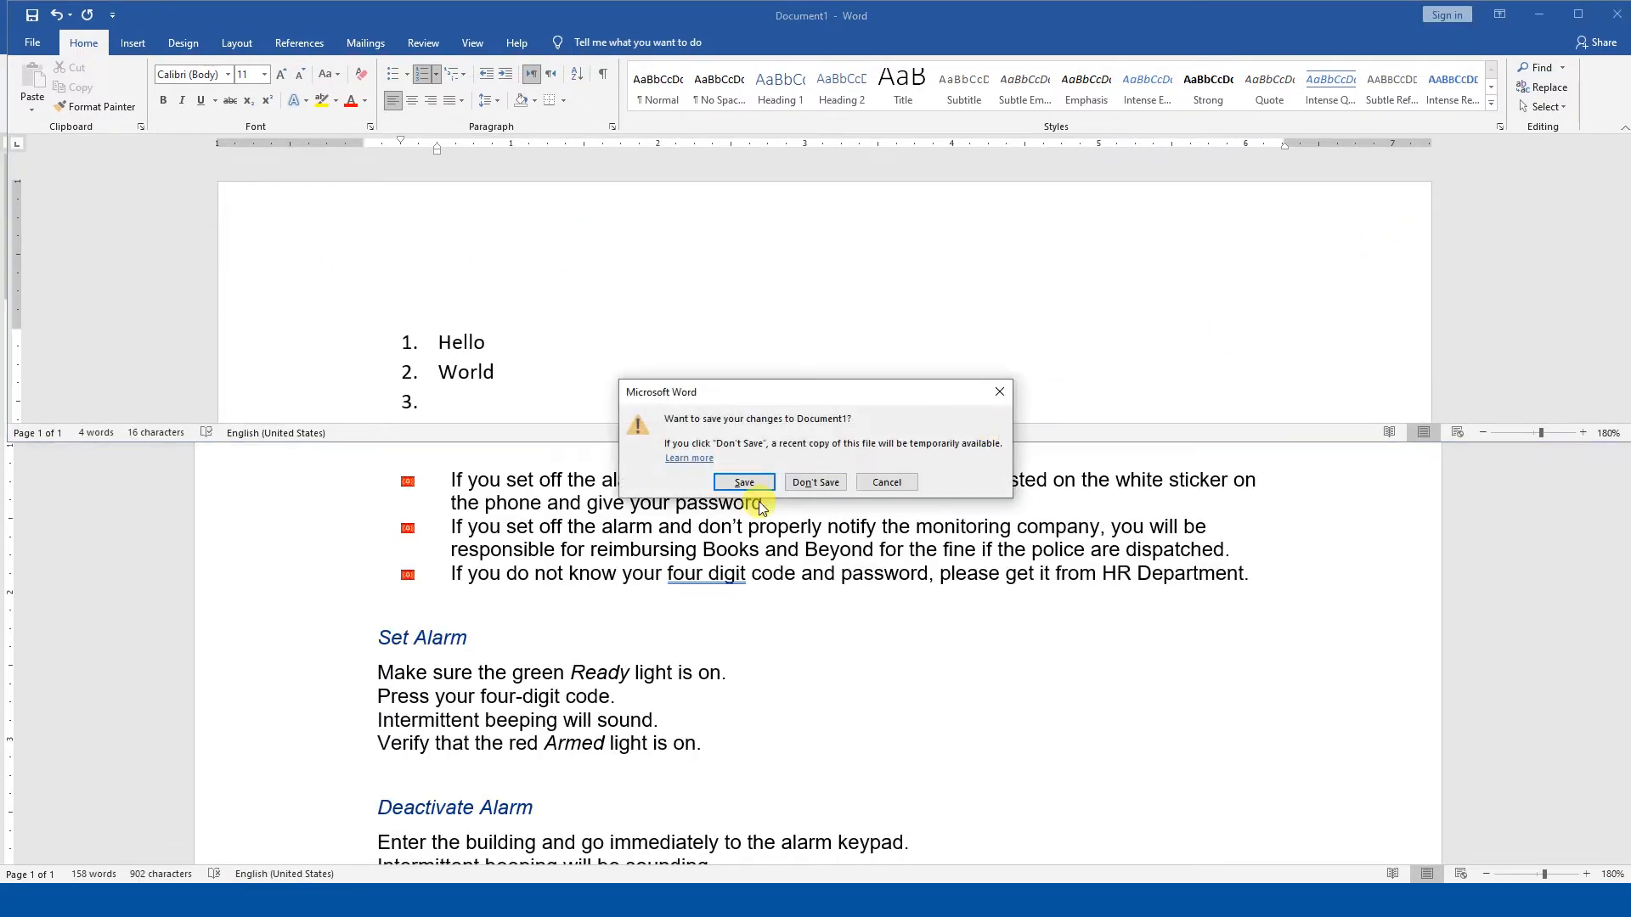
{"action": "left_click", "coordinate": [815, 482]}
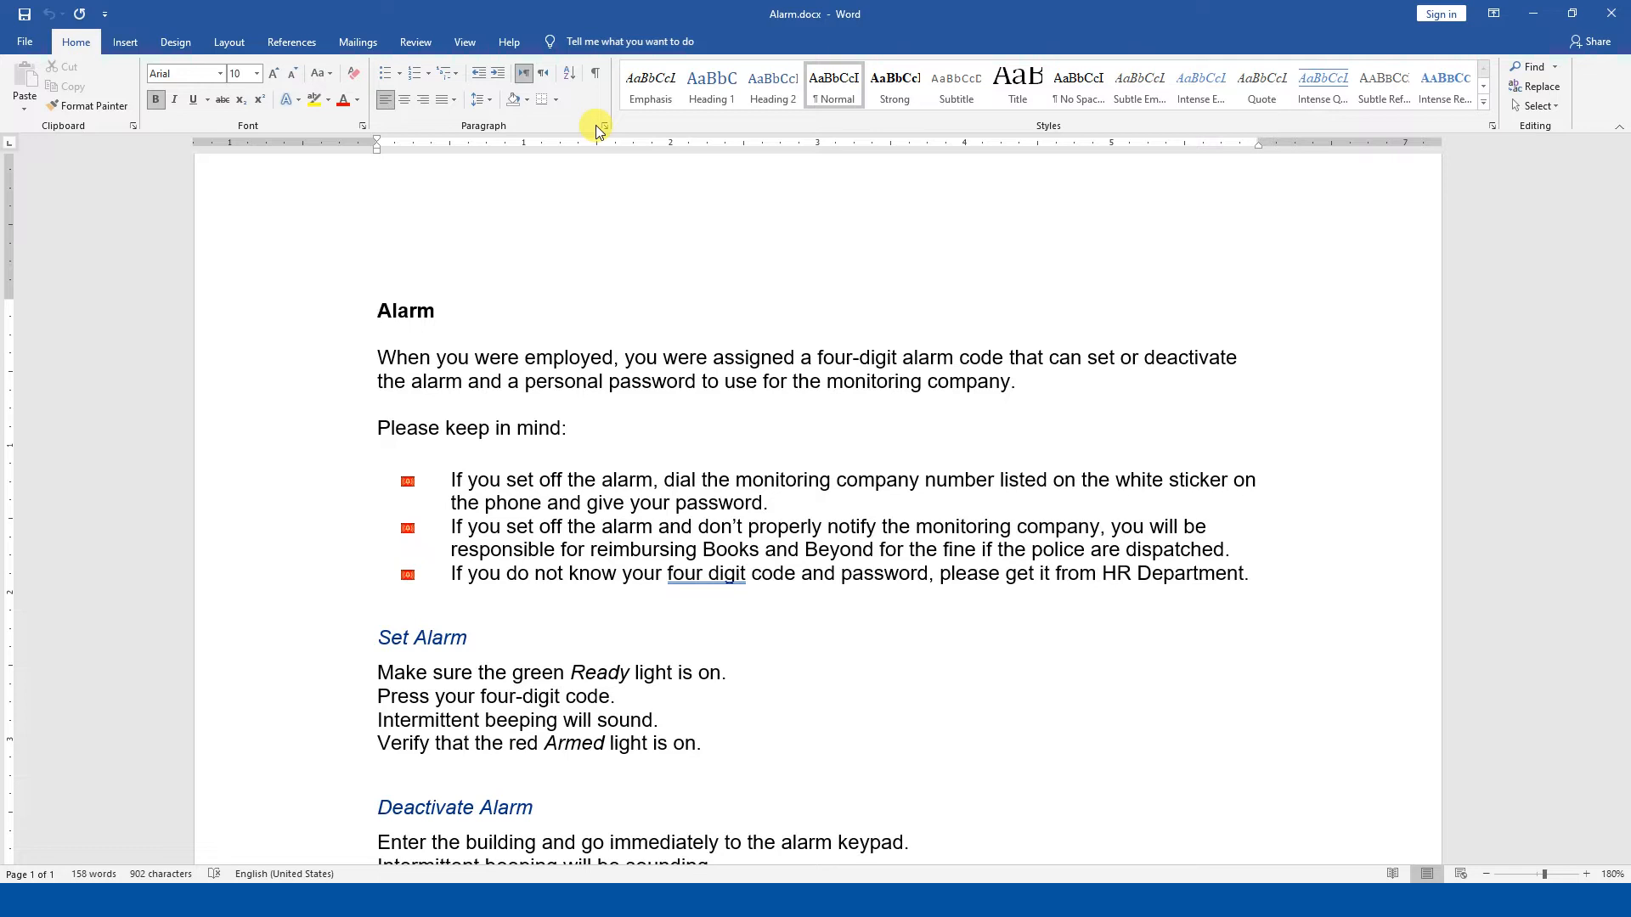
Step: Select the four lines under Set Alarm and try the default numbering on them, undoing it each time
{"action": "scroll", "coordinate": [595, 171], "scroll_direction": "down", "scroll_amount": 1}
{"action": "left_click", "coordinate": [377, 534]}
{"action": "left_click_drag", "start_coordinate": [734, 671], "coordinate": [316, 608]}
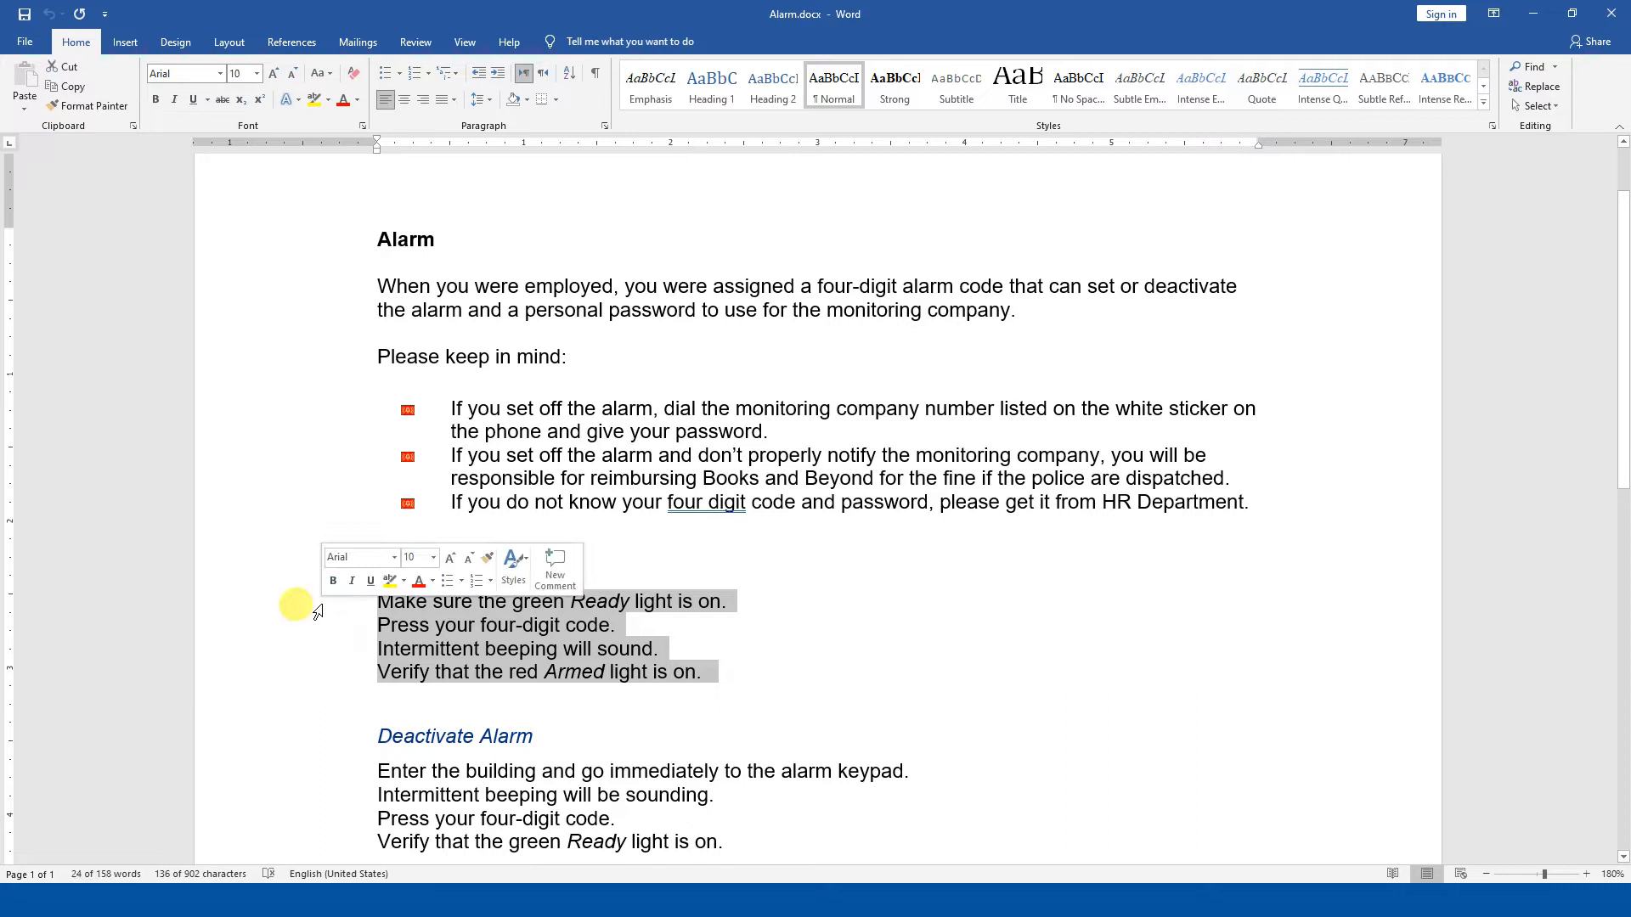
{"action": "left_click", "coordinate": [416, 74]}
{"action": "key", "text": "ctrl+z"}
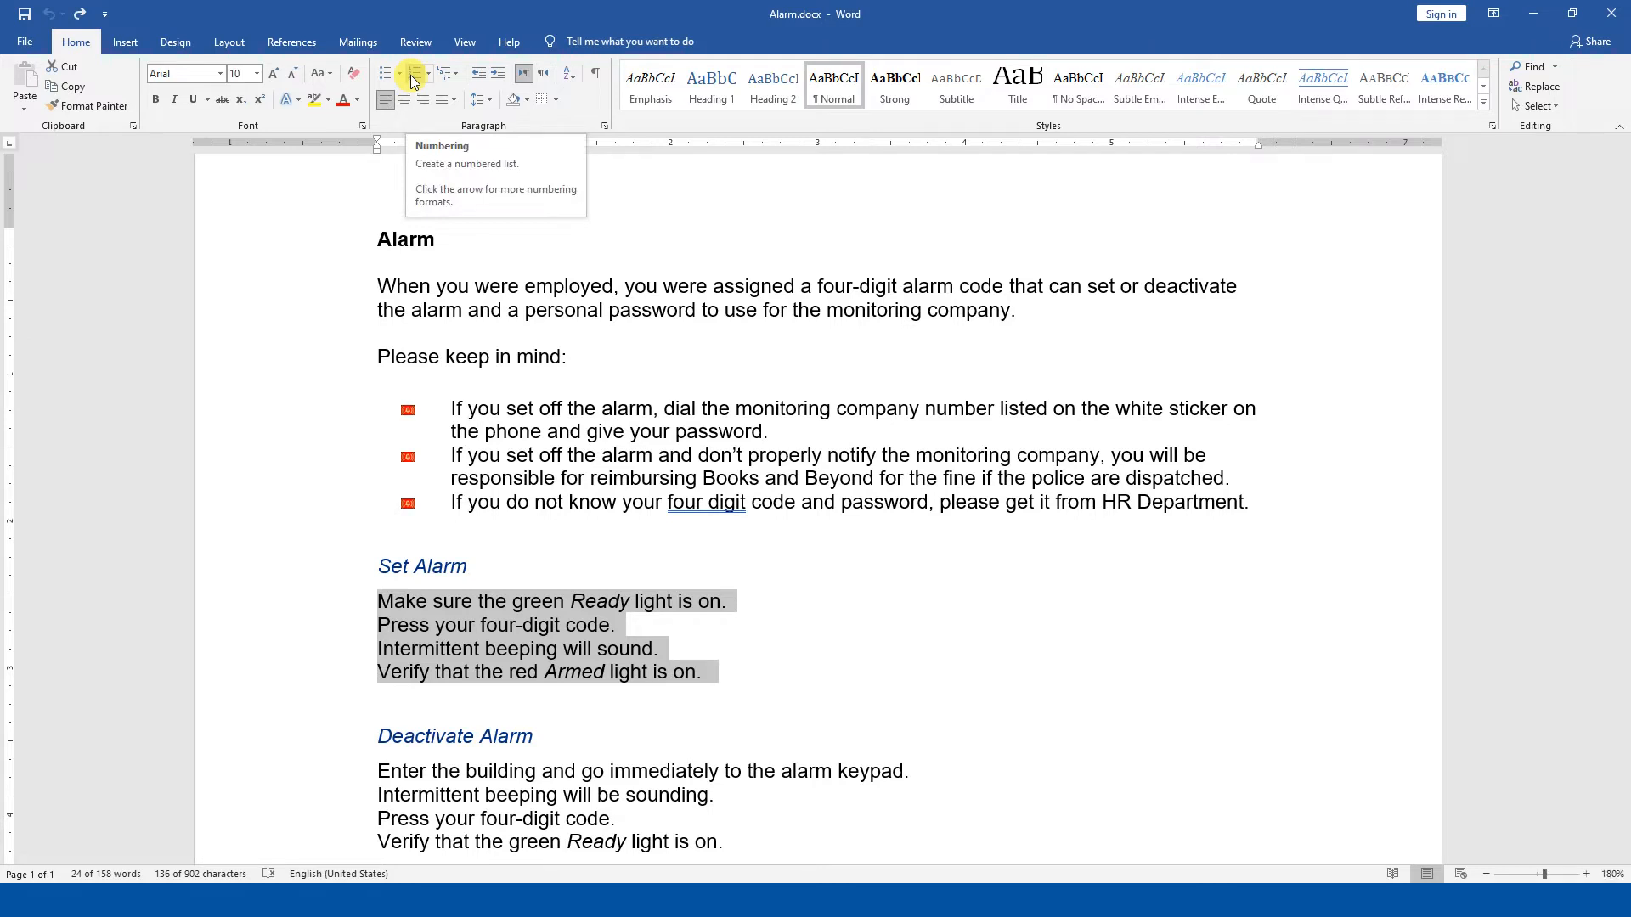
{"action": "left_click", "coordinate": [410, 75]}
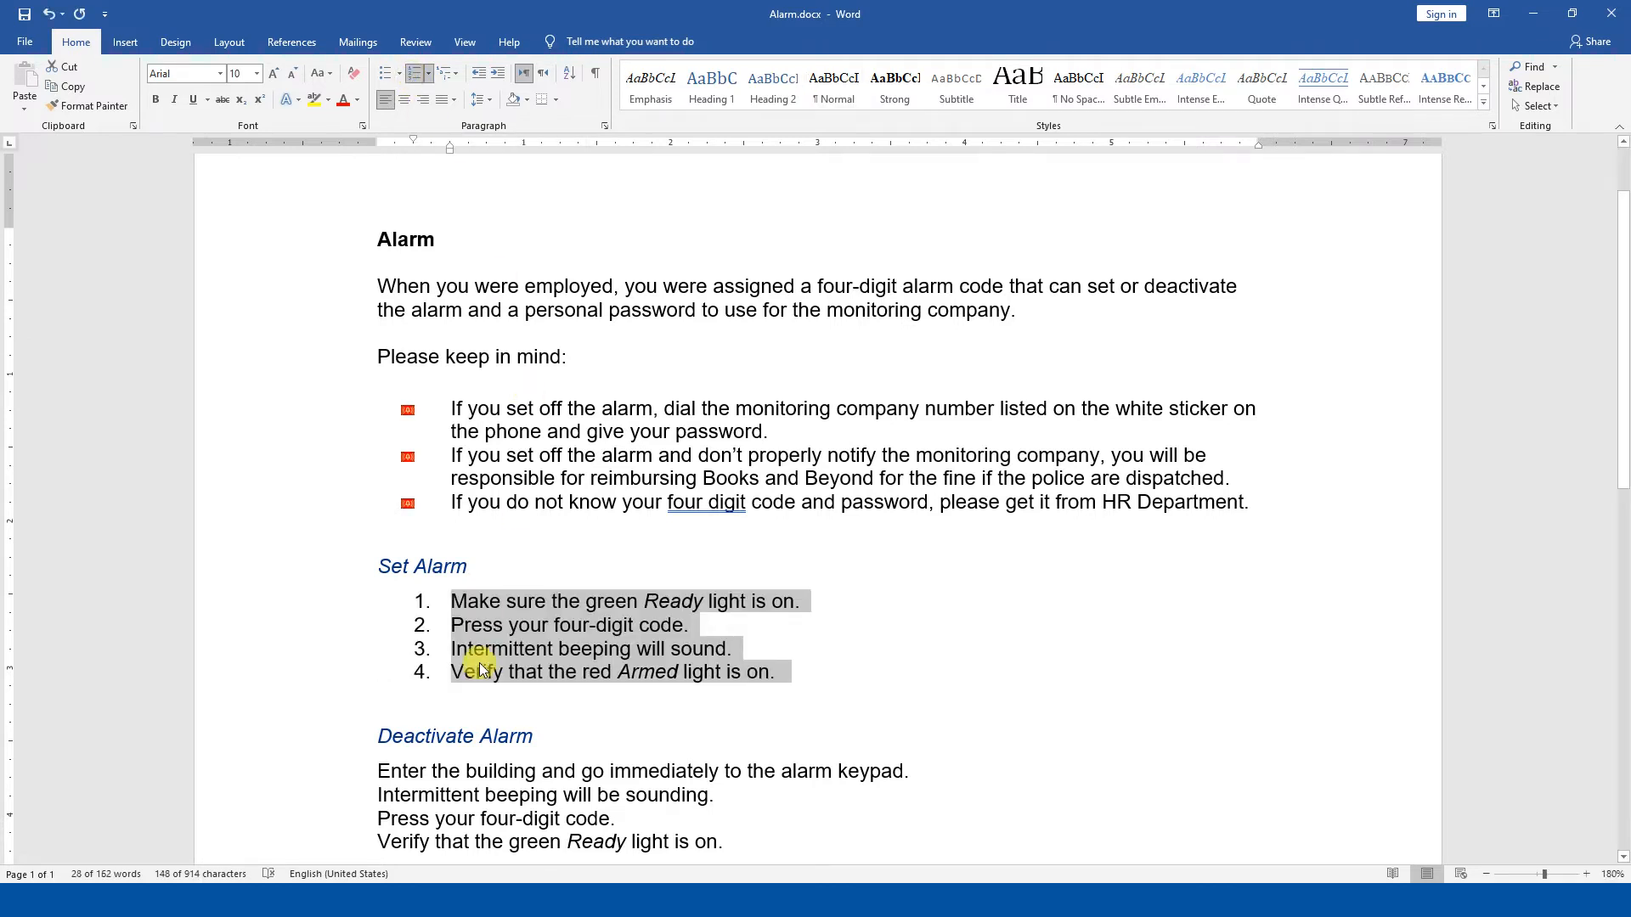
{"action": "key", "text": "ctrl+z"}
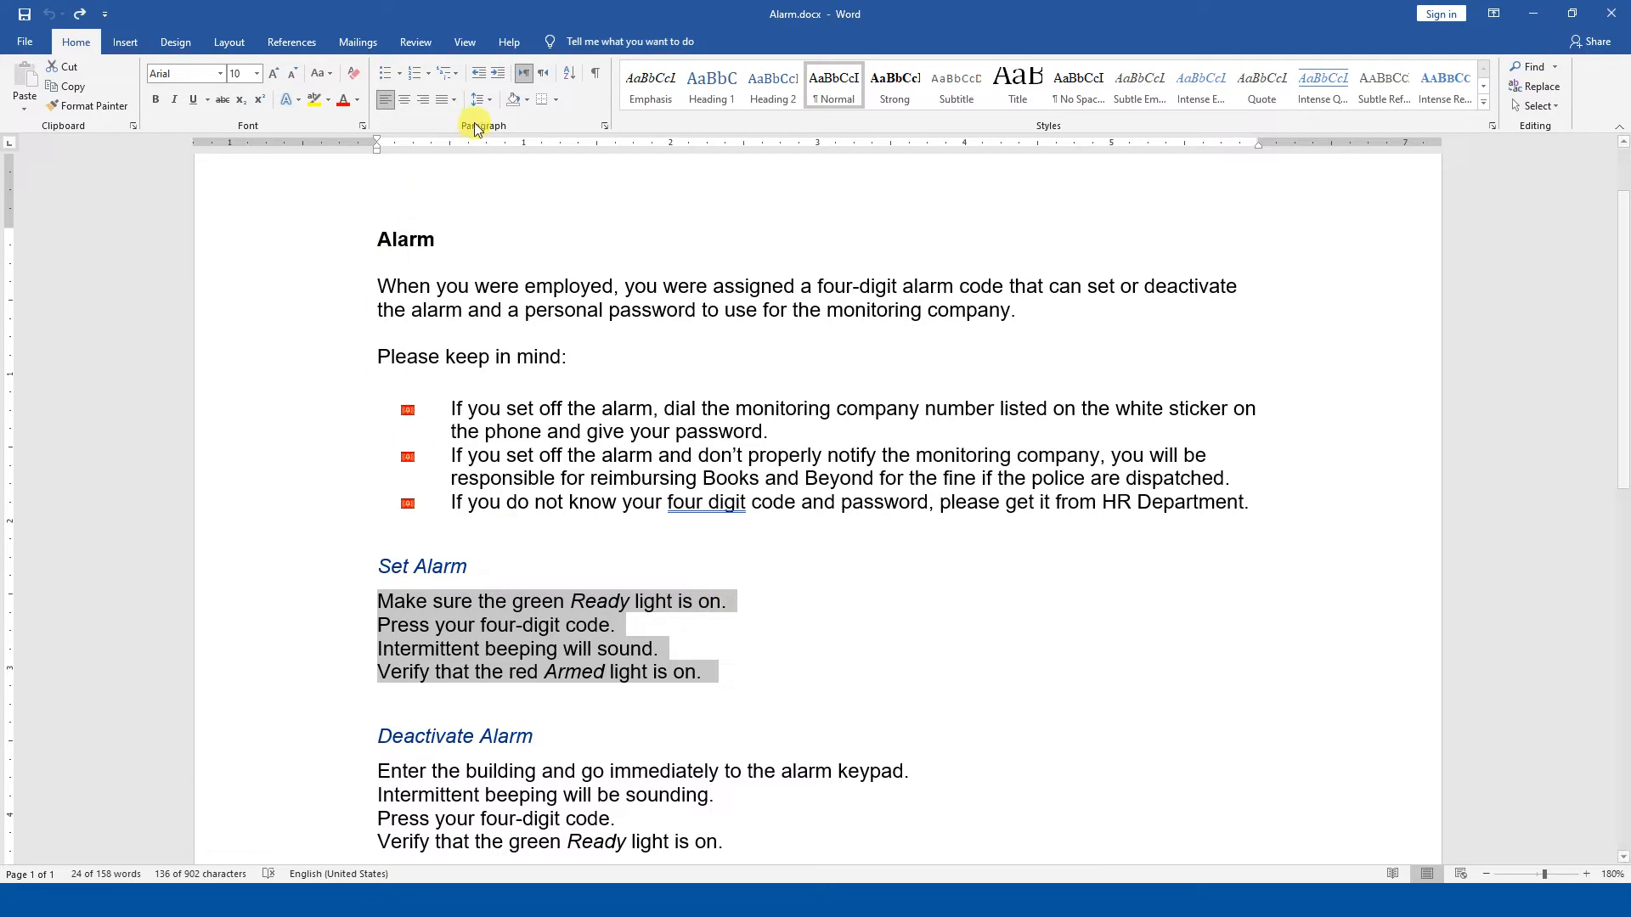
Step: Apply the library's 1., 2., 3. format to the four Set Alarm lines, and remove the bold I., II., III. format from the numbering library
{"action": "left_click", "coordinate": [428, 73]}
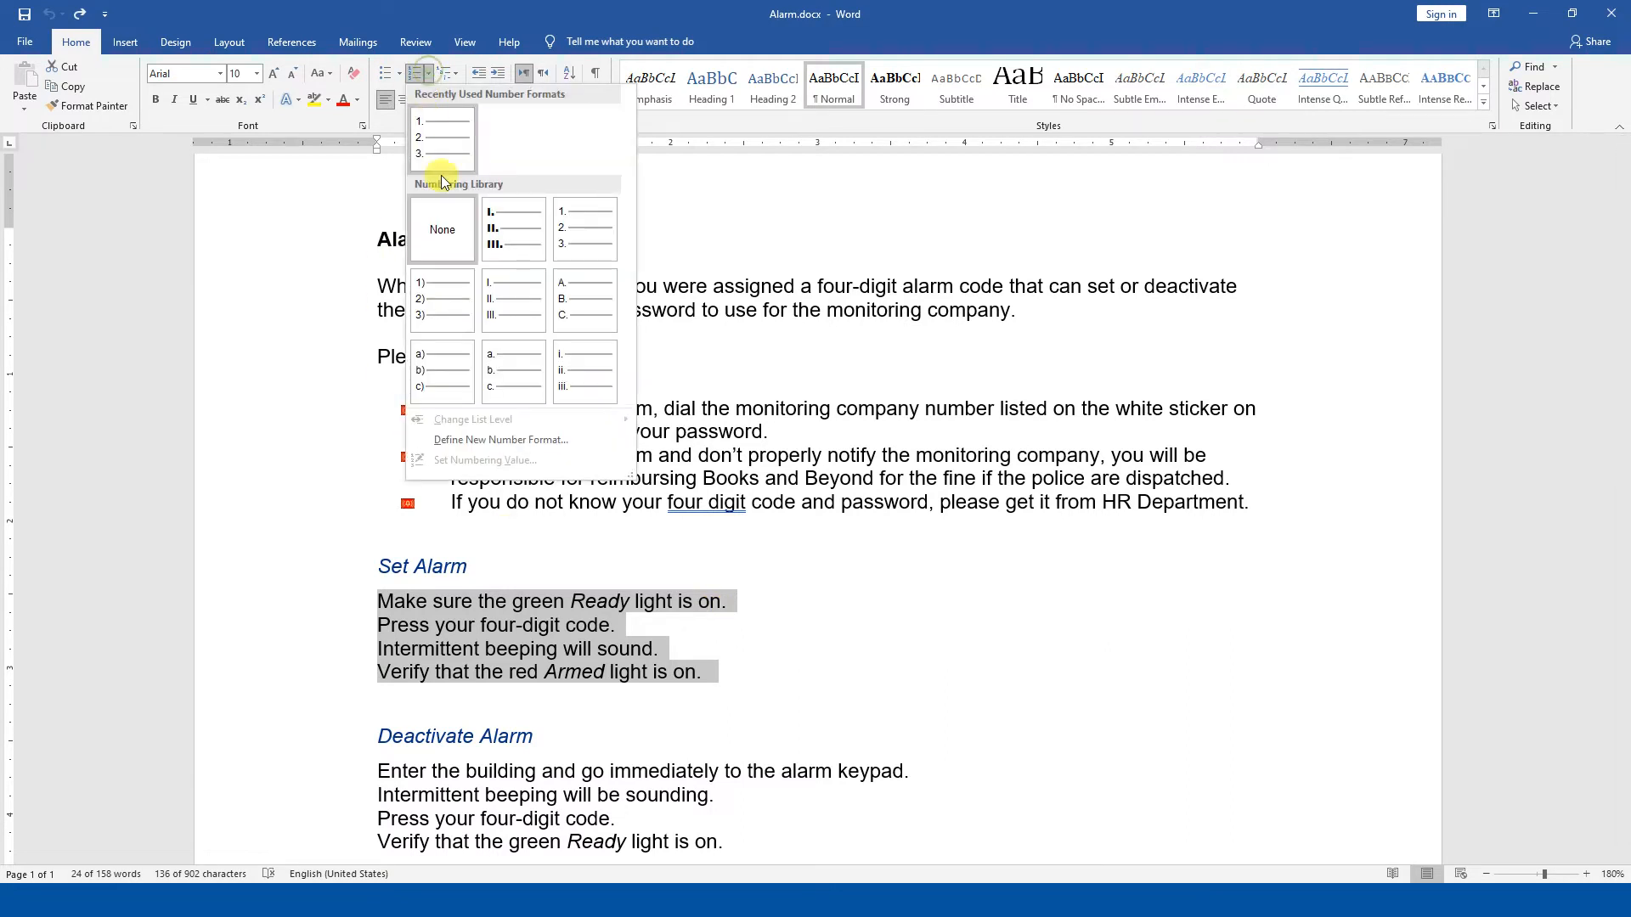
{"action": "left_click", "coordinate": [580, 240]}
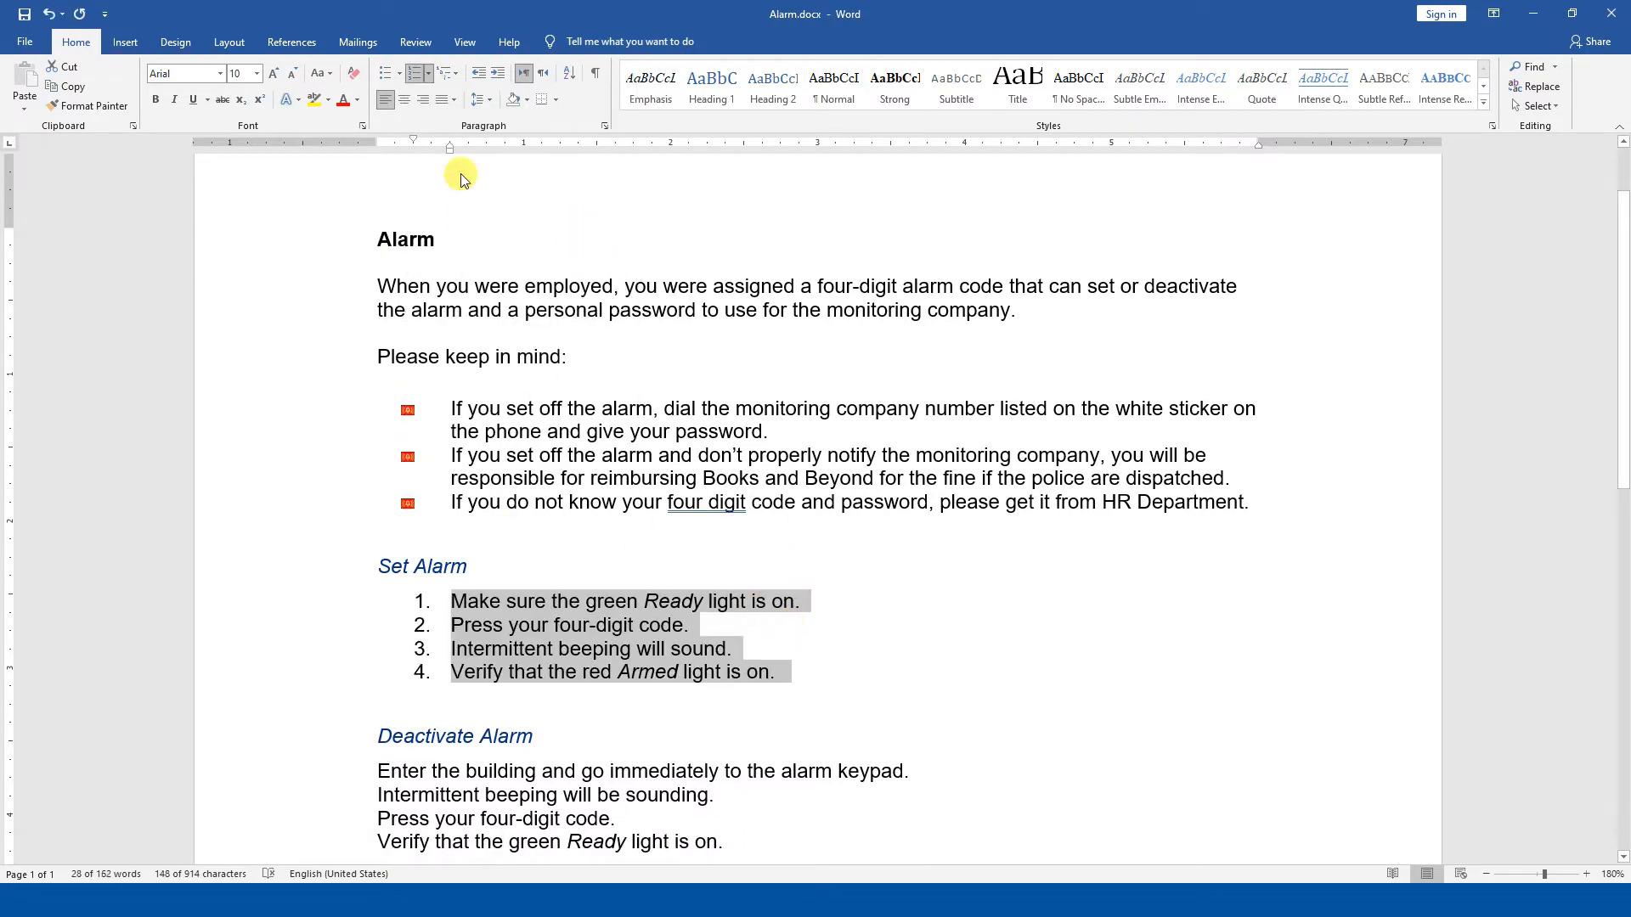
{"action": "left_click", "coordinate": [426, 73]}
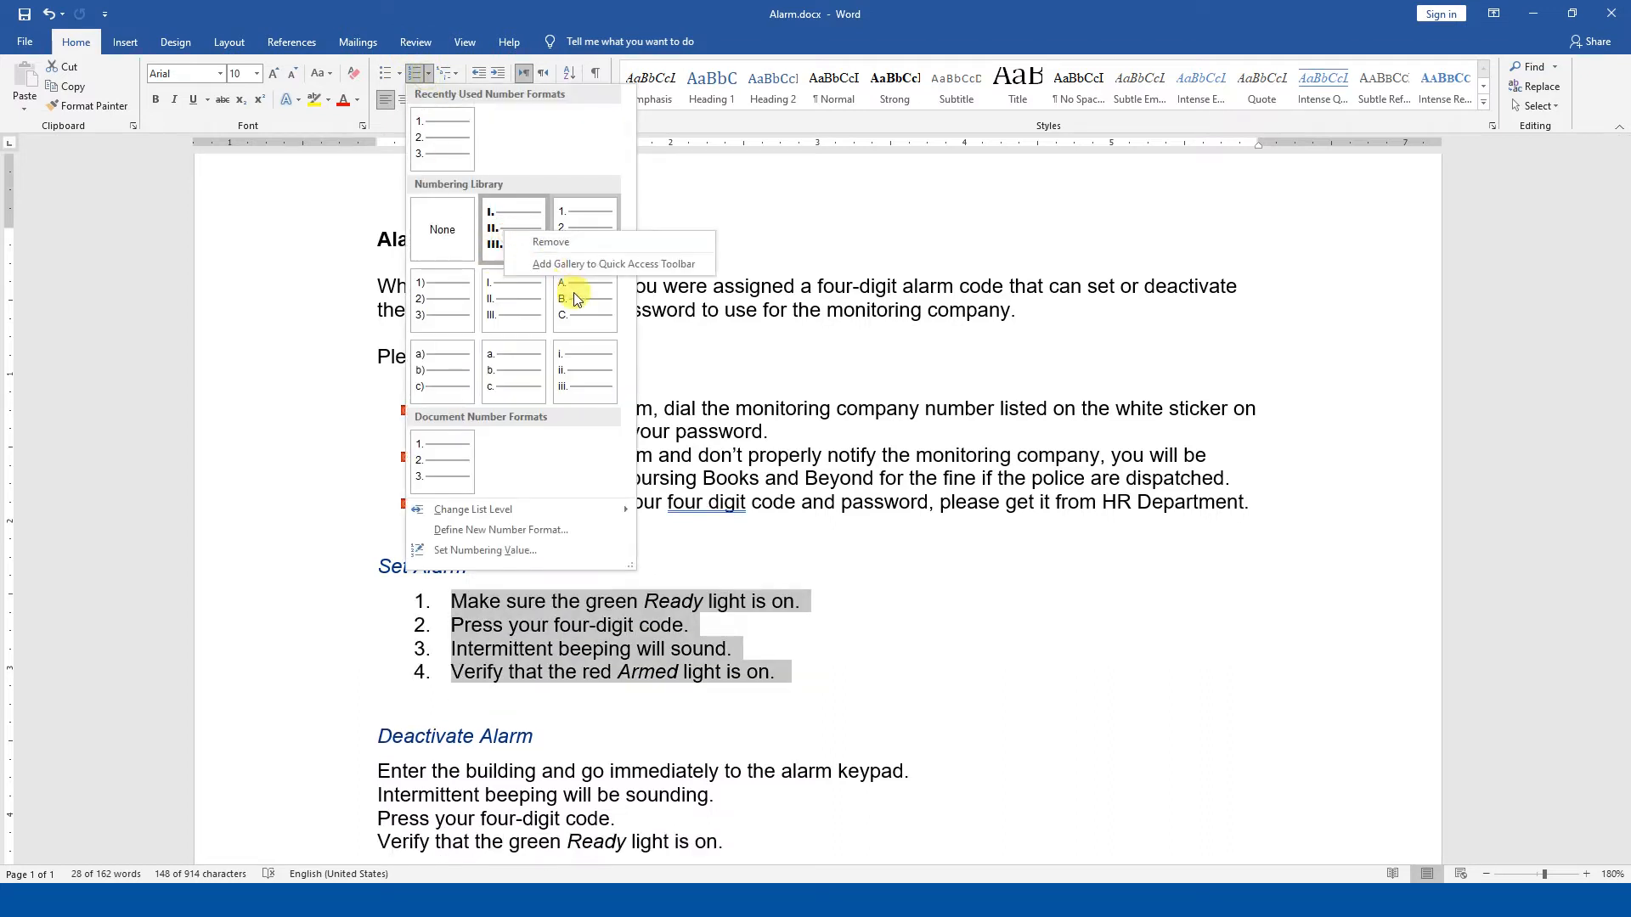
{"action": "left_click", "coordinate": [569, 241]}
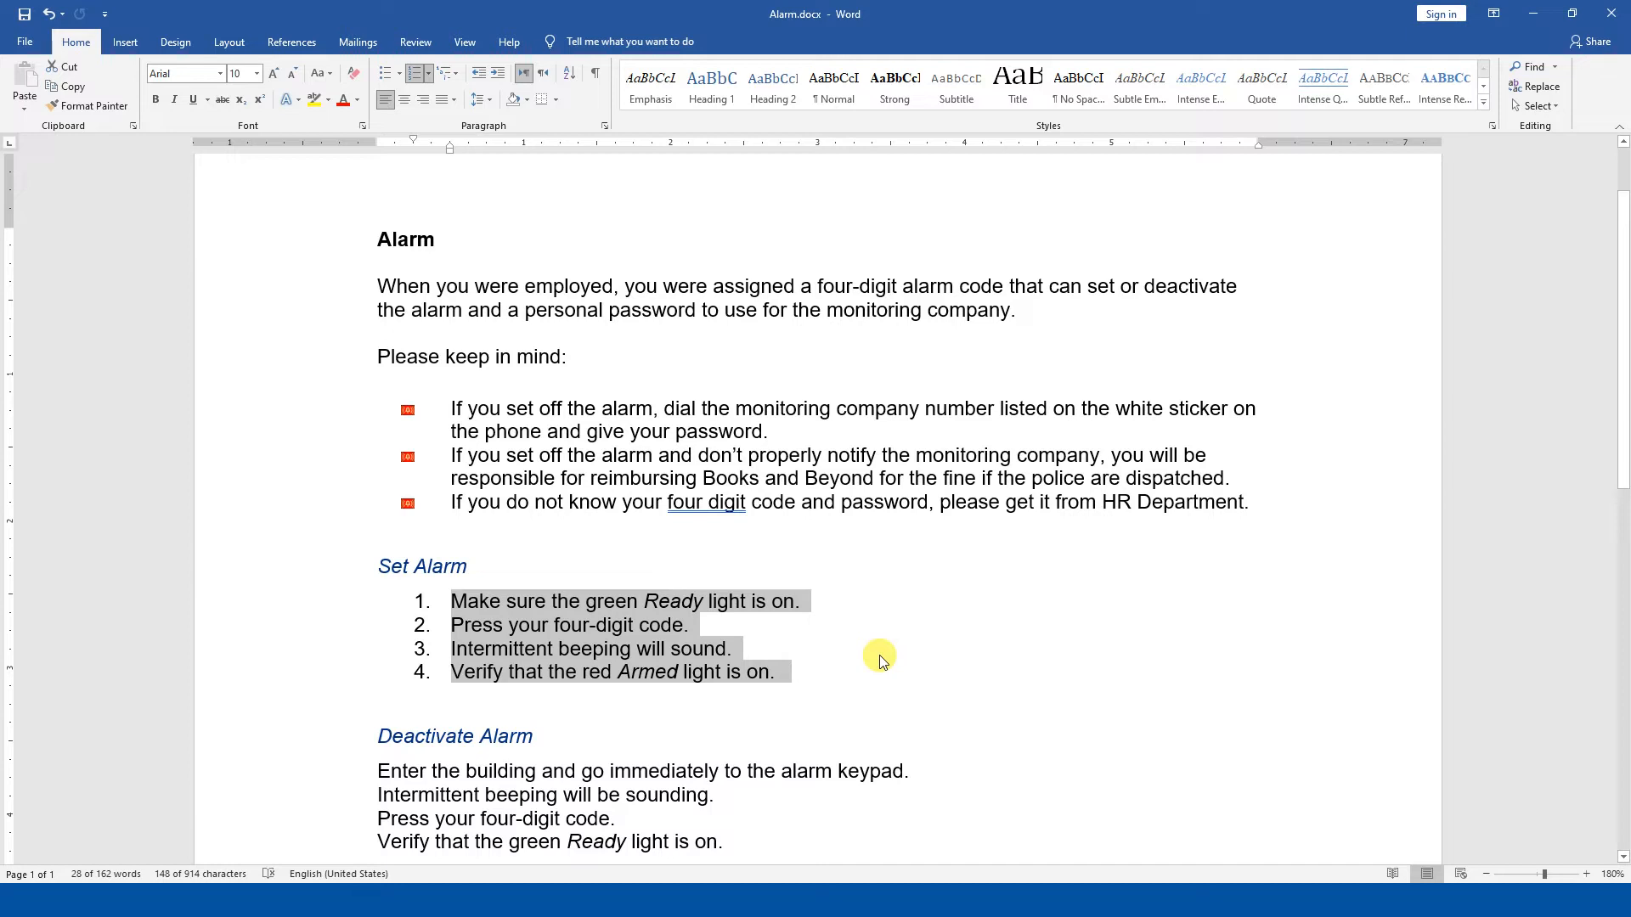
Step: Add a fifth item reading "Leave the Premises Immediately" to the Set Alarm list, and save the document
{"action": "left_click", "coordinate": [805, 674]}
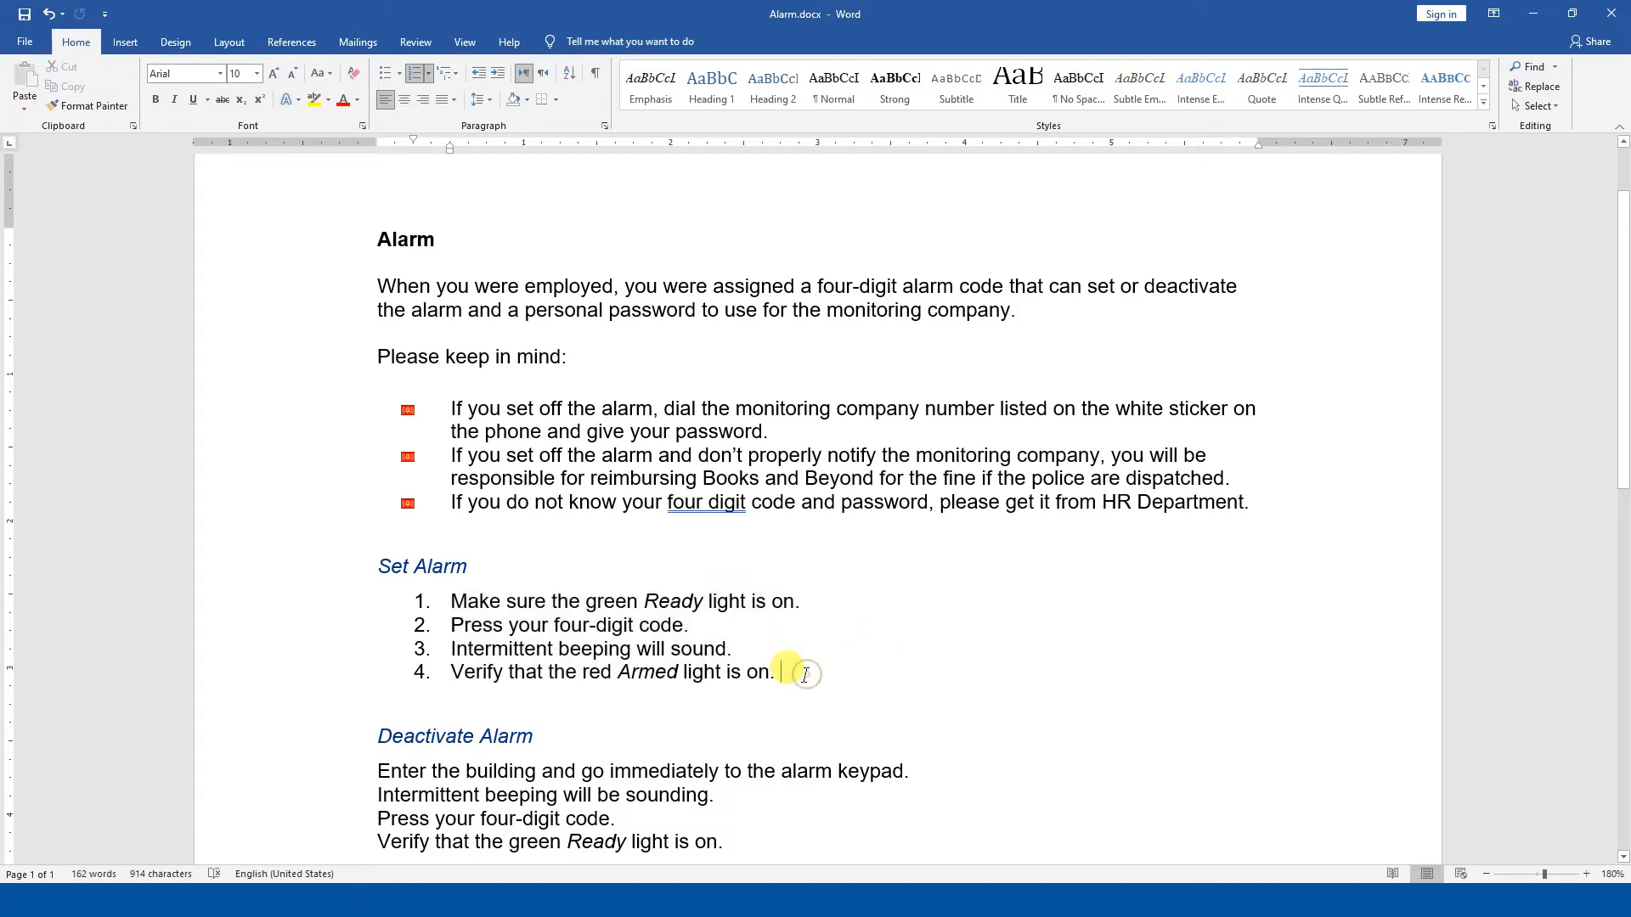
{"action": "key", "text": "Return"}
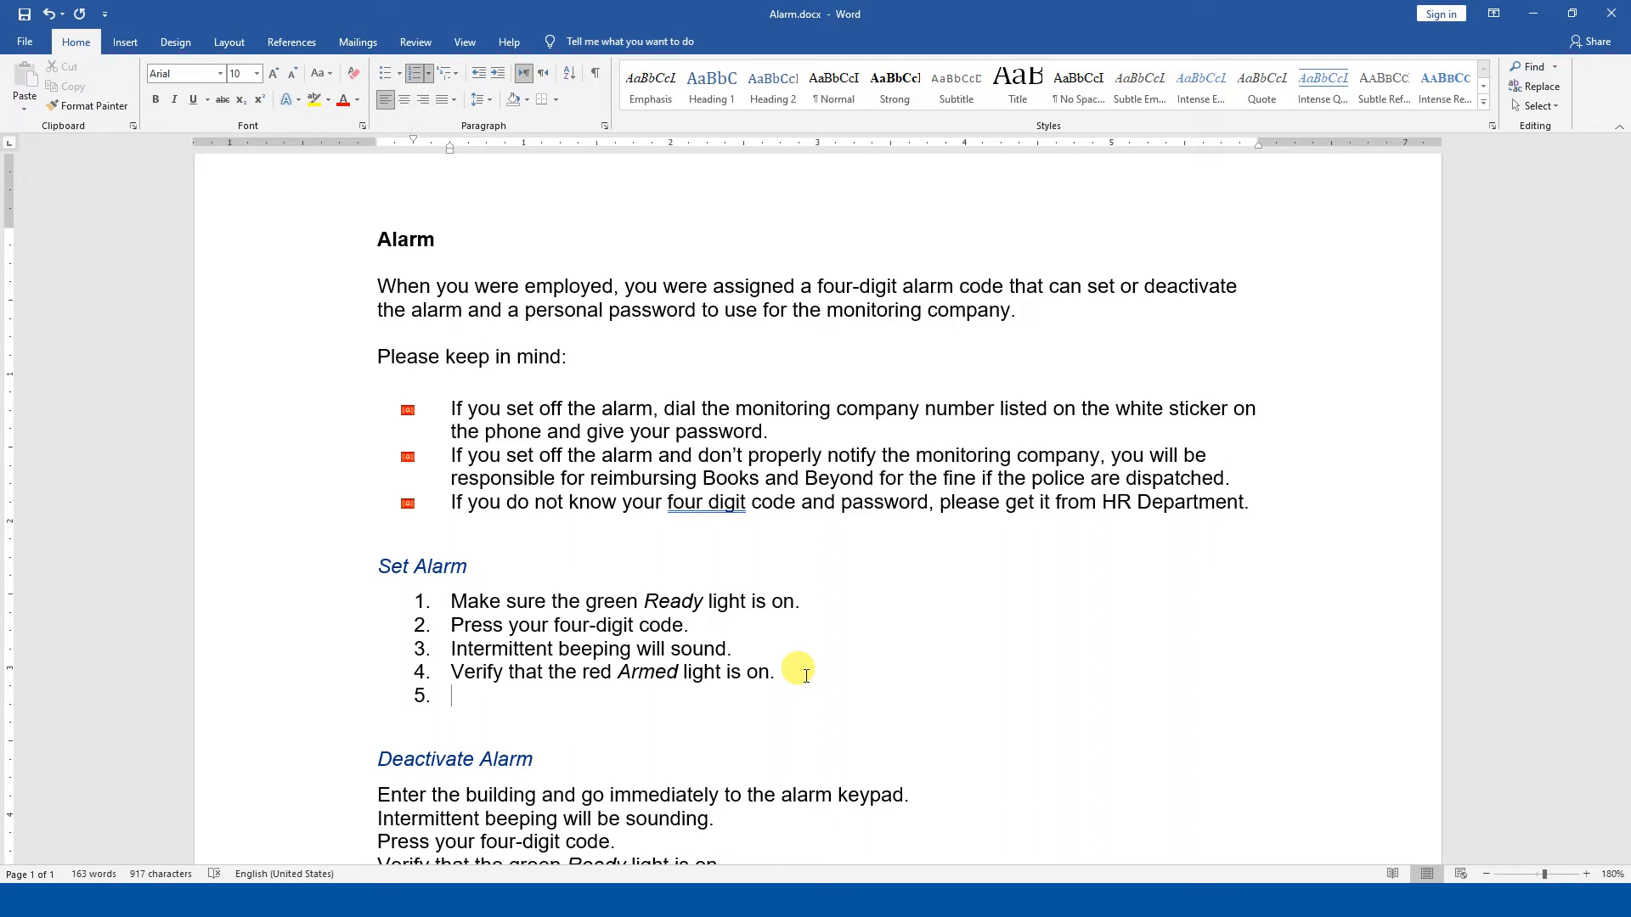
{"action": "type", "text": "Leave the Premises Immediatelu"}
{"action": "key", "text": "BackSpace"}
{"action": "type", "text": "y"}
{"action": "key", "text": "Return"}
{"action": "key", "text": "BackSpace"}
{"action": "key", "text": "BackSpace"}
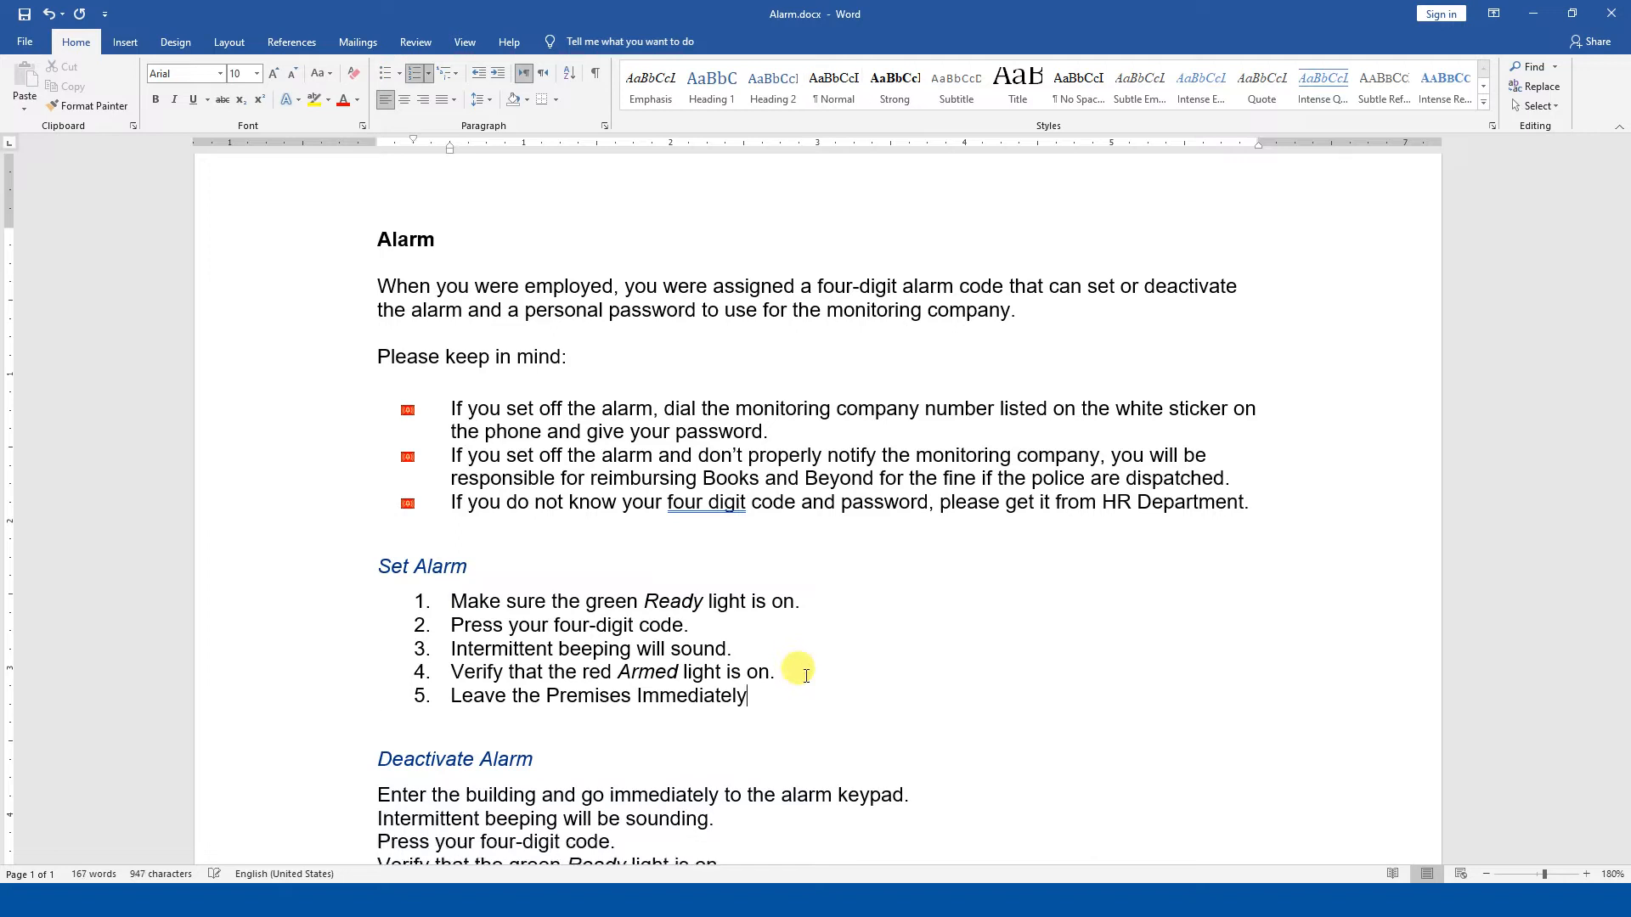
{"action": "key", "text": "ctrl+s"}
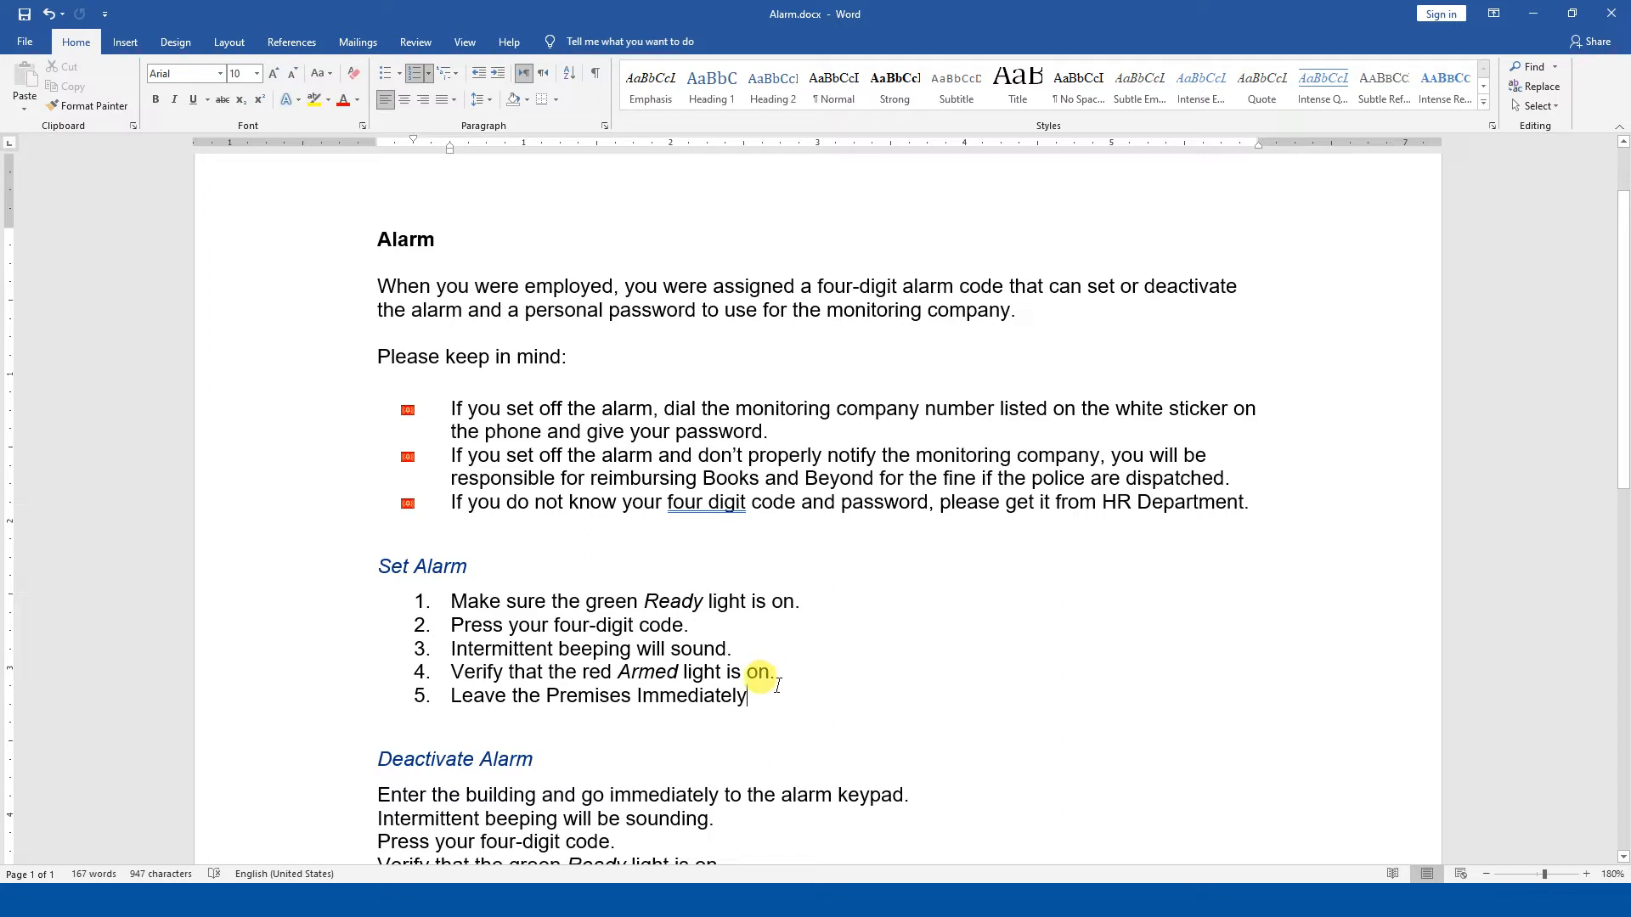
Step: Number the four lines under Deactivate Alarm with the a., b., c. format
{"action": "scroll", "coordinate": [767, 612], "scroll_direction": "down", "scroll_amount": 3}
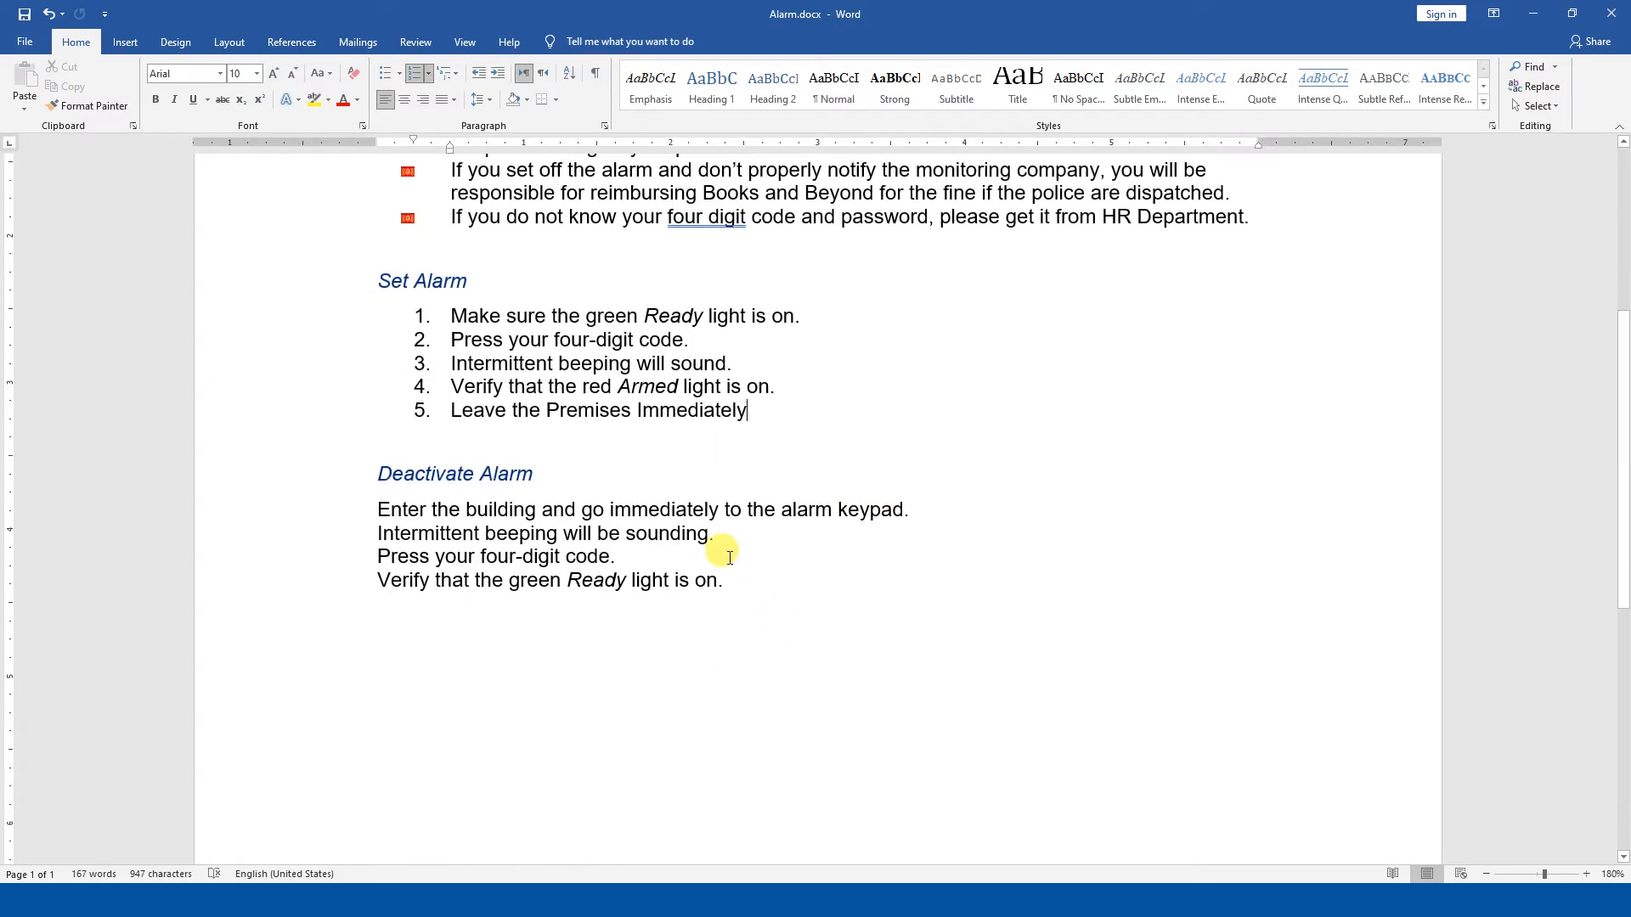
{"action": "left_click_drag", "start_coordinate": [770, 579], "coordinate": [267, 533]}
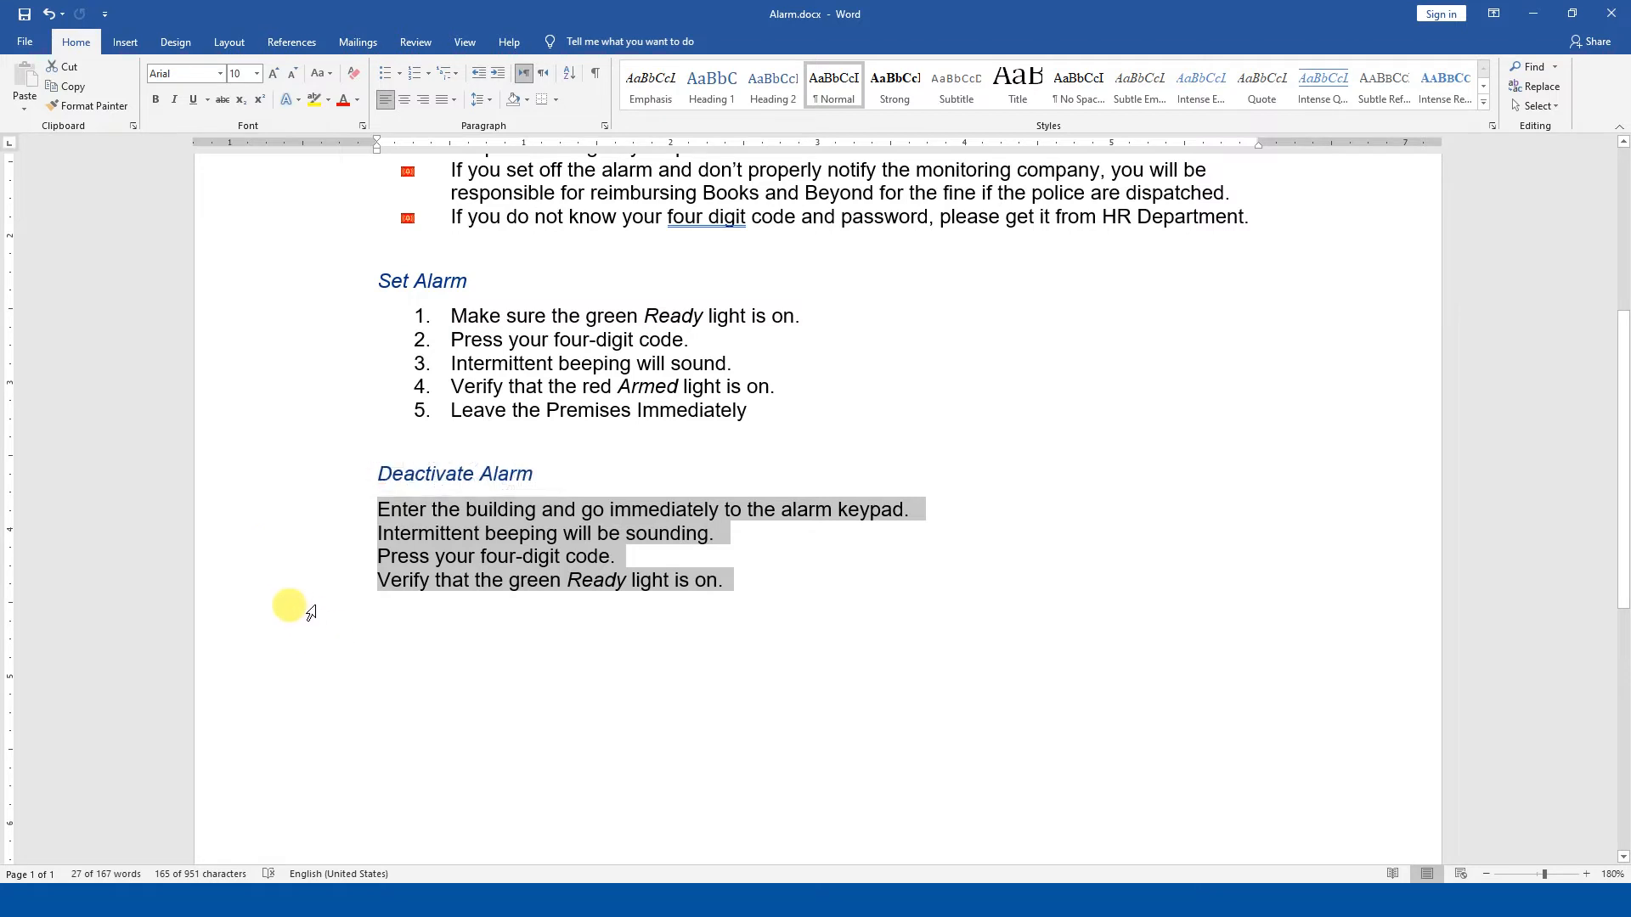
{"action": "scroll", "coordinate": [314, 586], "scroll_direction": "up", "scroll_amount": 4}
{"action": "scroll", "coordinate": [548, 554], "scroll_direction": "down", "scroll_amount": 1}
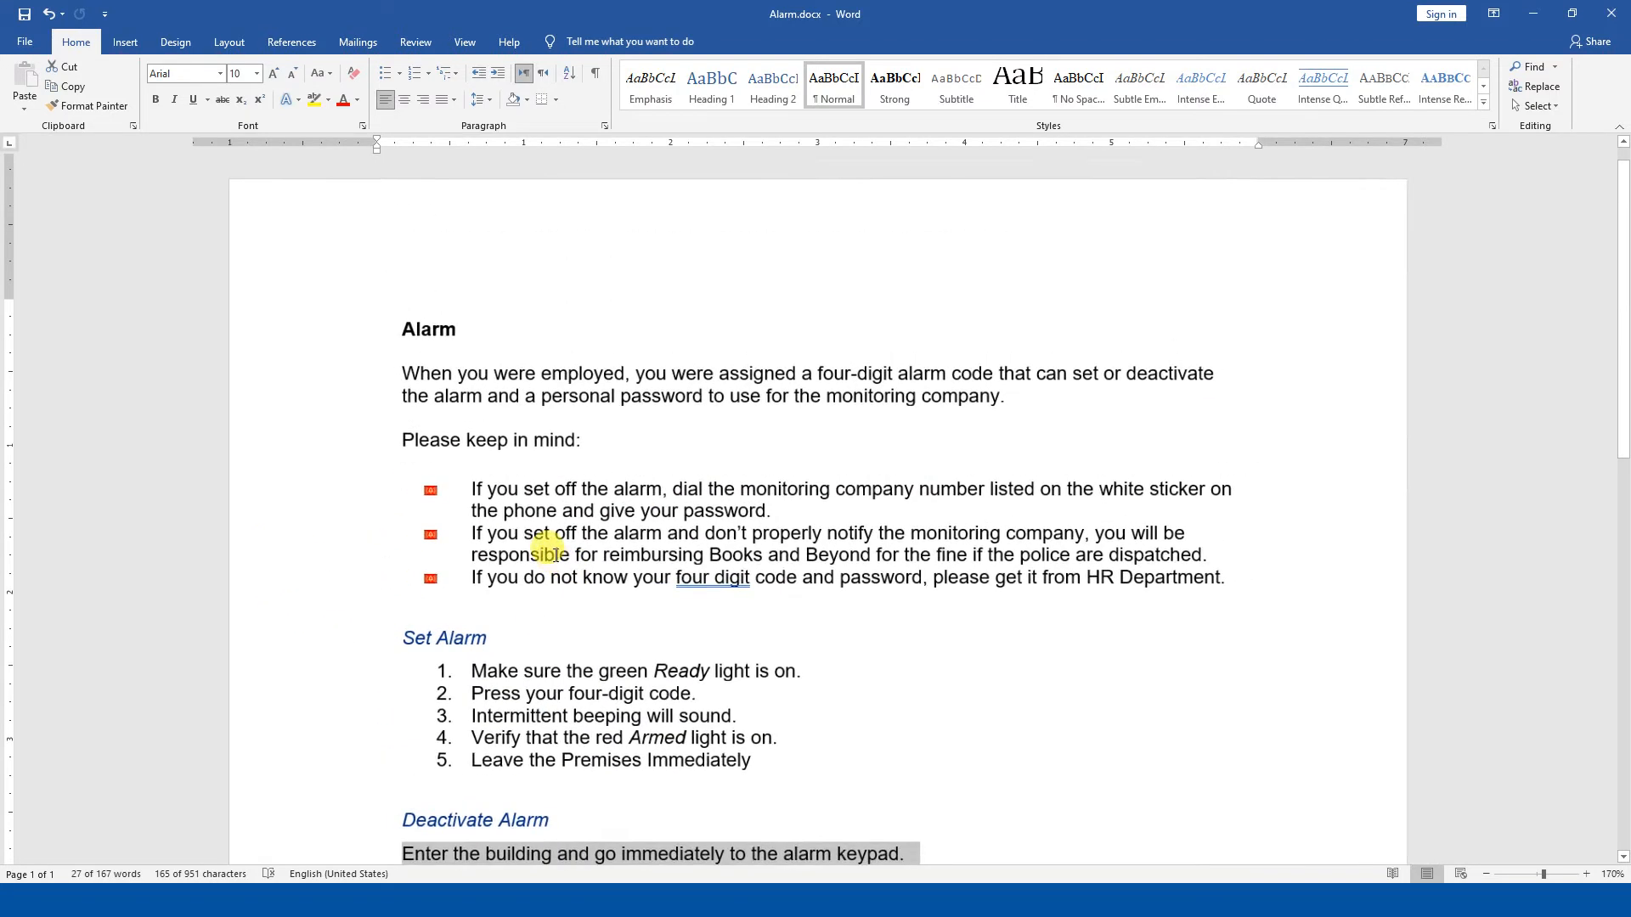
{"action": "left_click", "coordinate": [427, 78]}
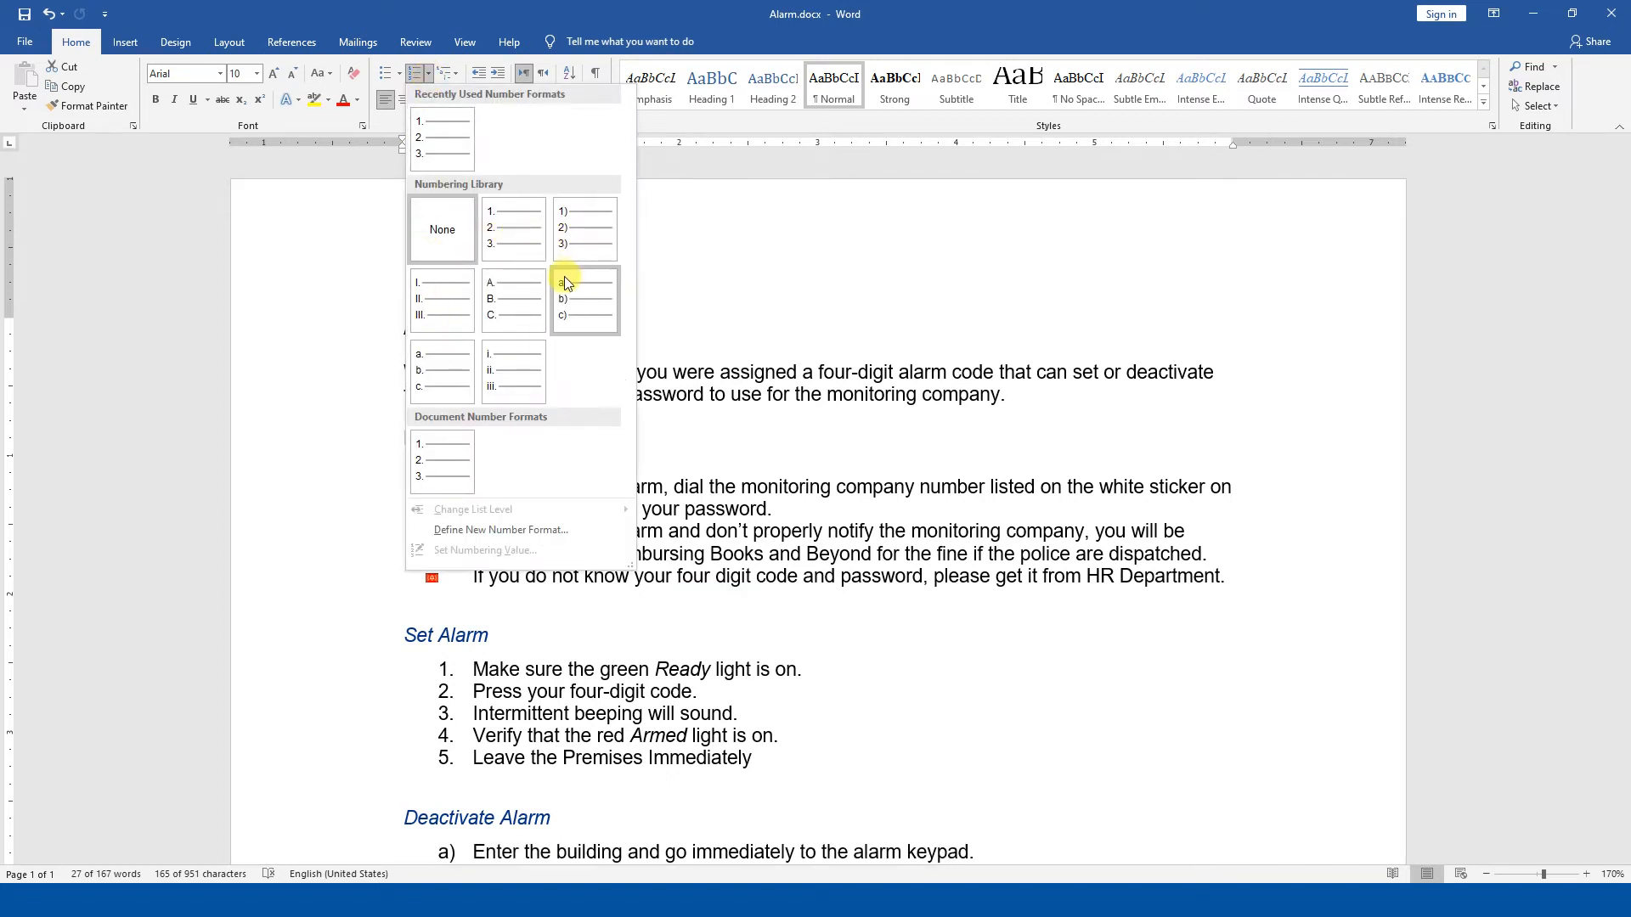
{"action": "left_click", "coordinate": [437, 368]}
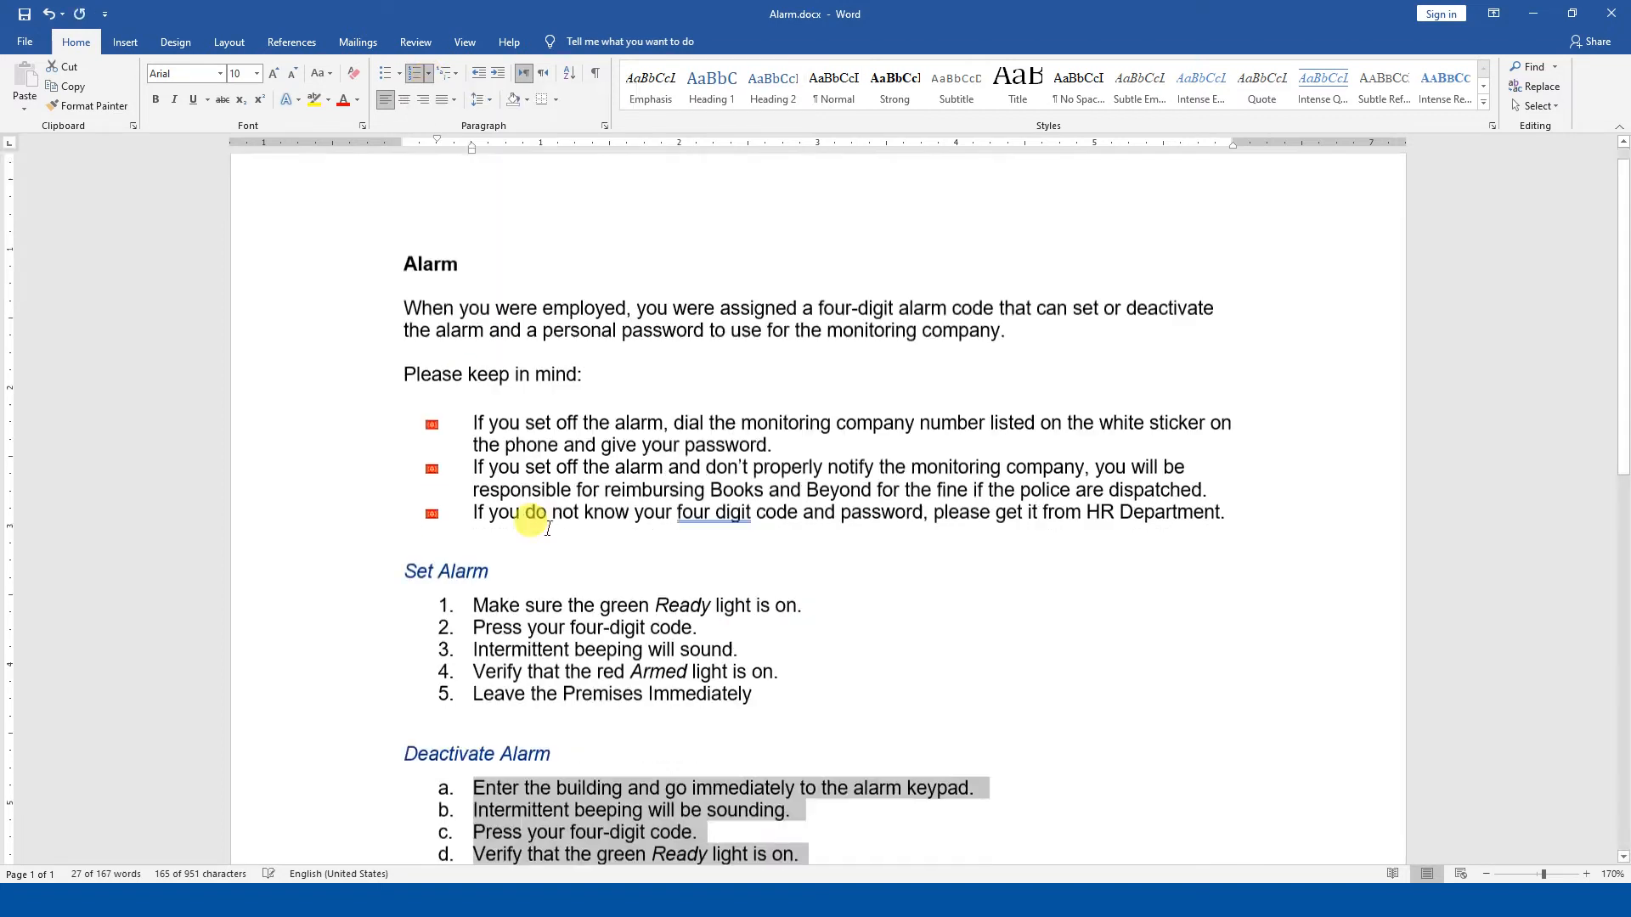
Step: Select the five Set Alarm list items and open the definition of a new number format for them
{"action": "scroll", "coordinate": [761, 637], "scroll_direction": "down", "scroll_amount": 3}
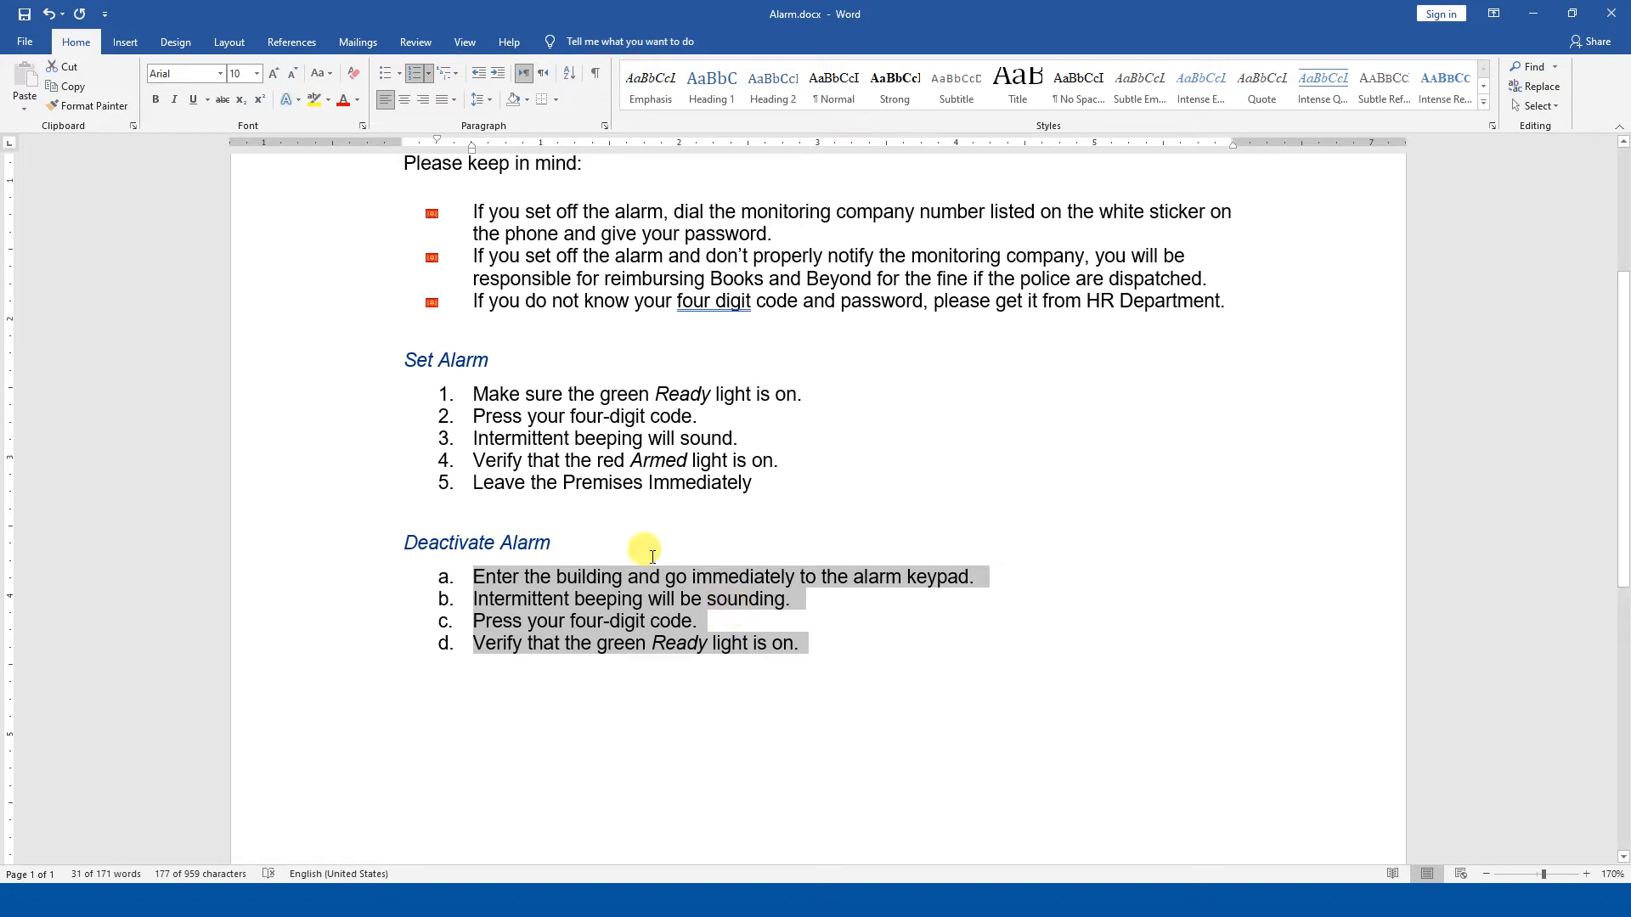
{"action": "left_click_drag", "start_coordinate": [795, 478], "coordinate": [386, 400]}
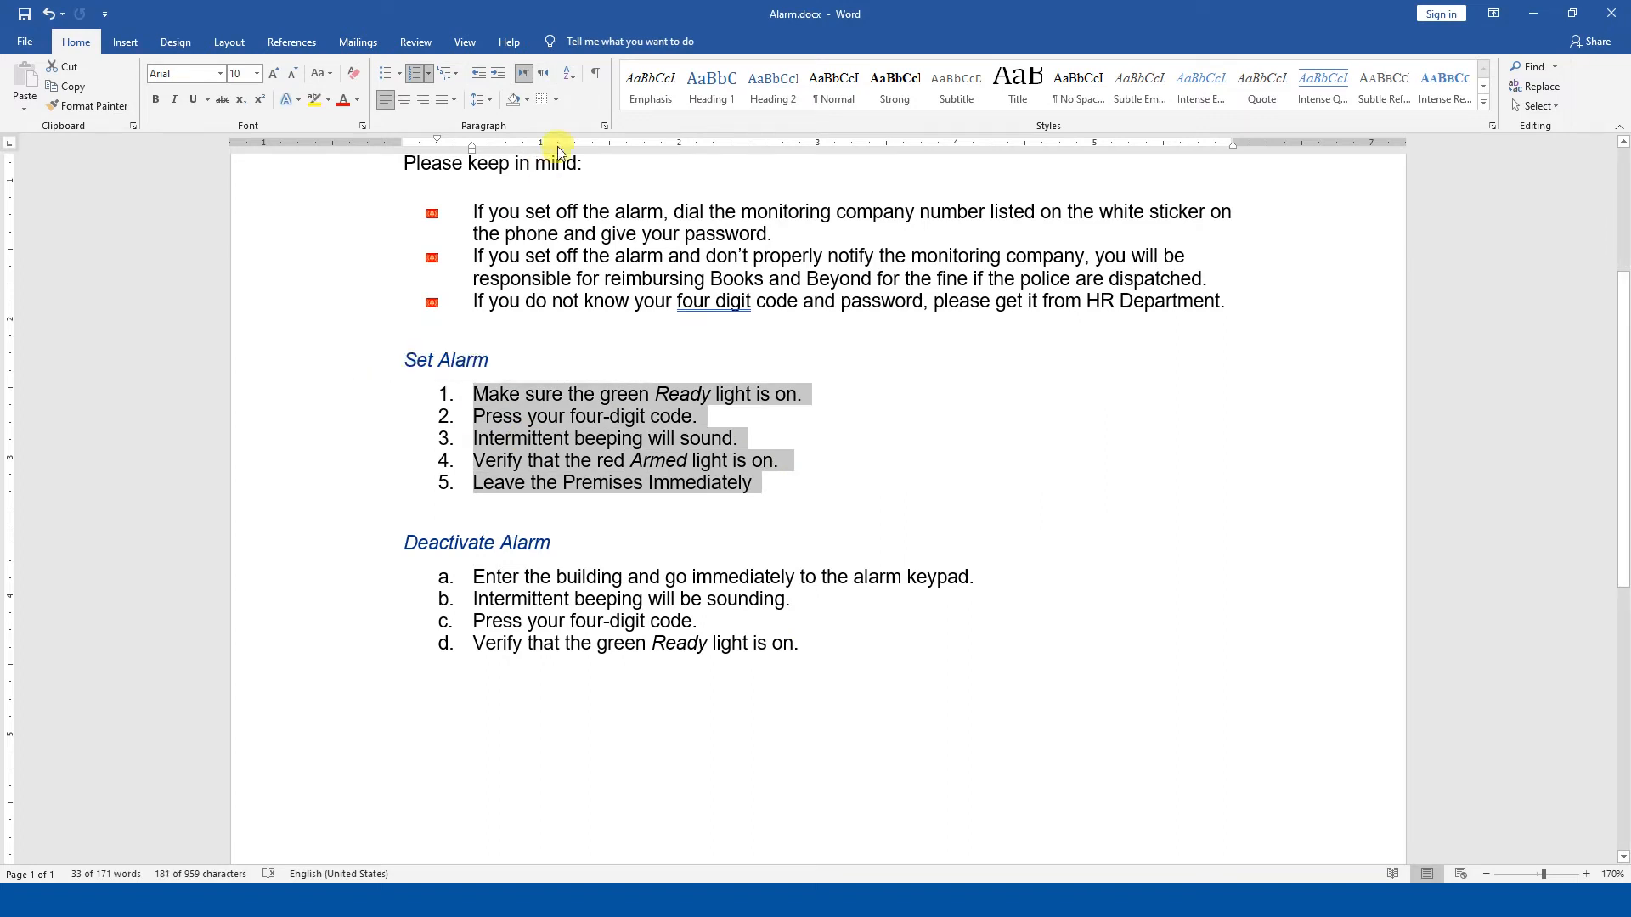
{"action": "left_click", "coordinate": [399, 74]}
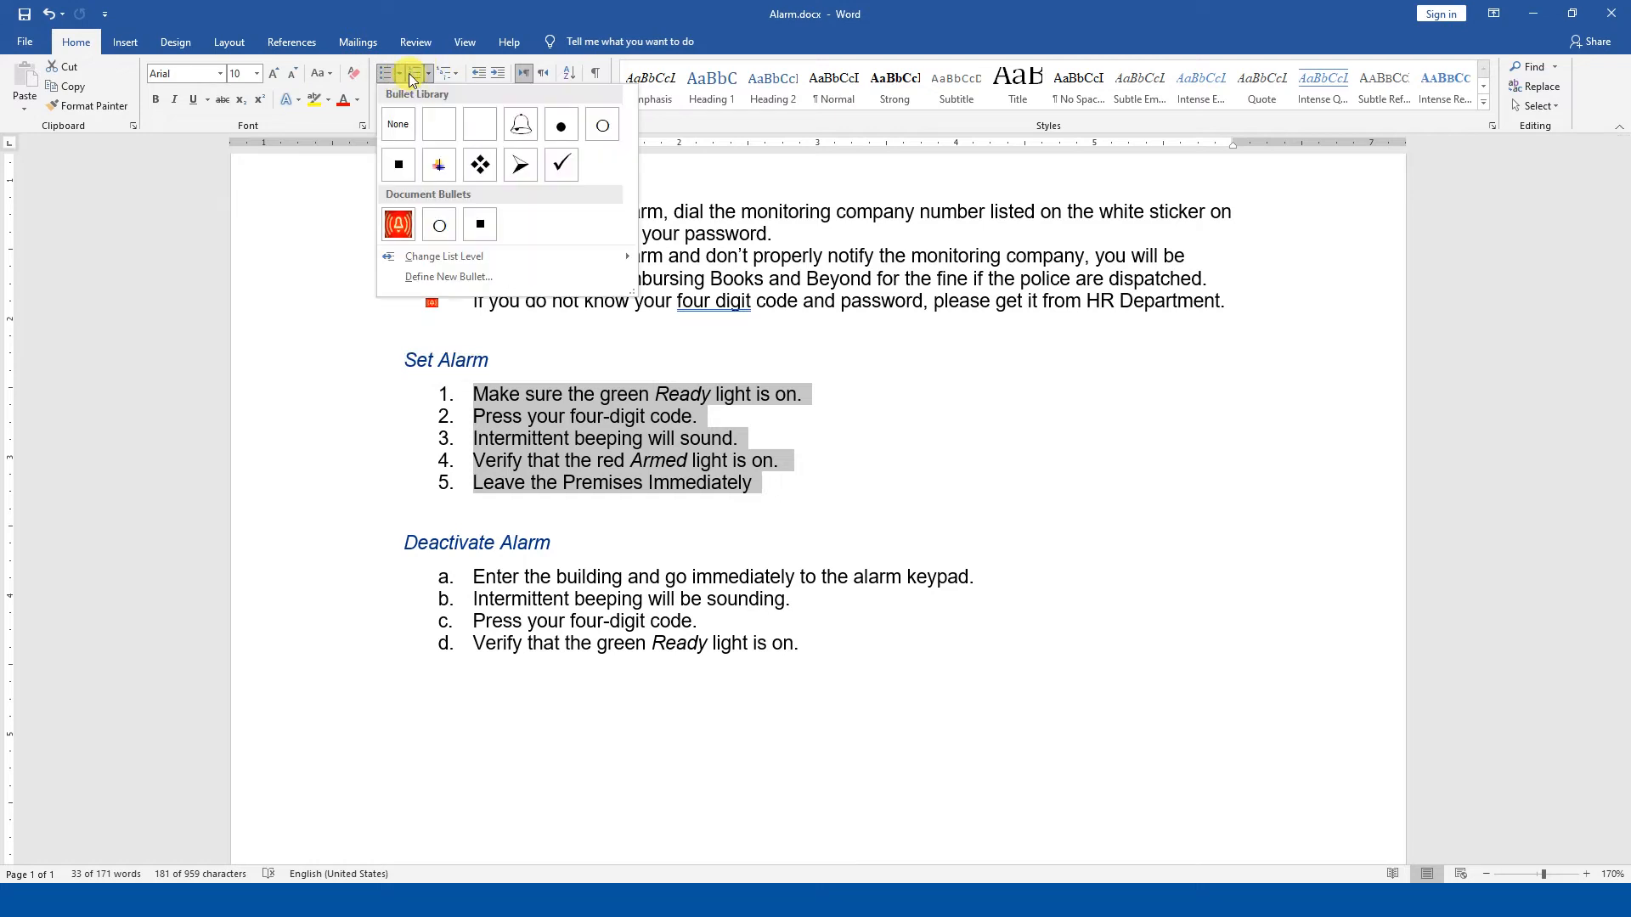
{"action": "left_click", "coordinate": [682, 5]}
{"action": "left_click", "coordinate": [427, 75]}
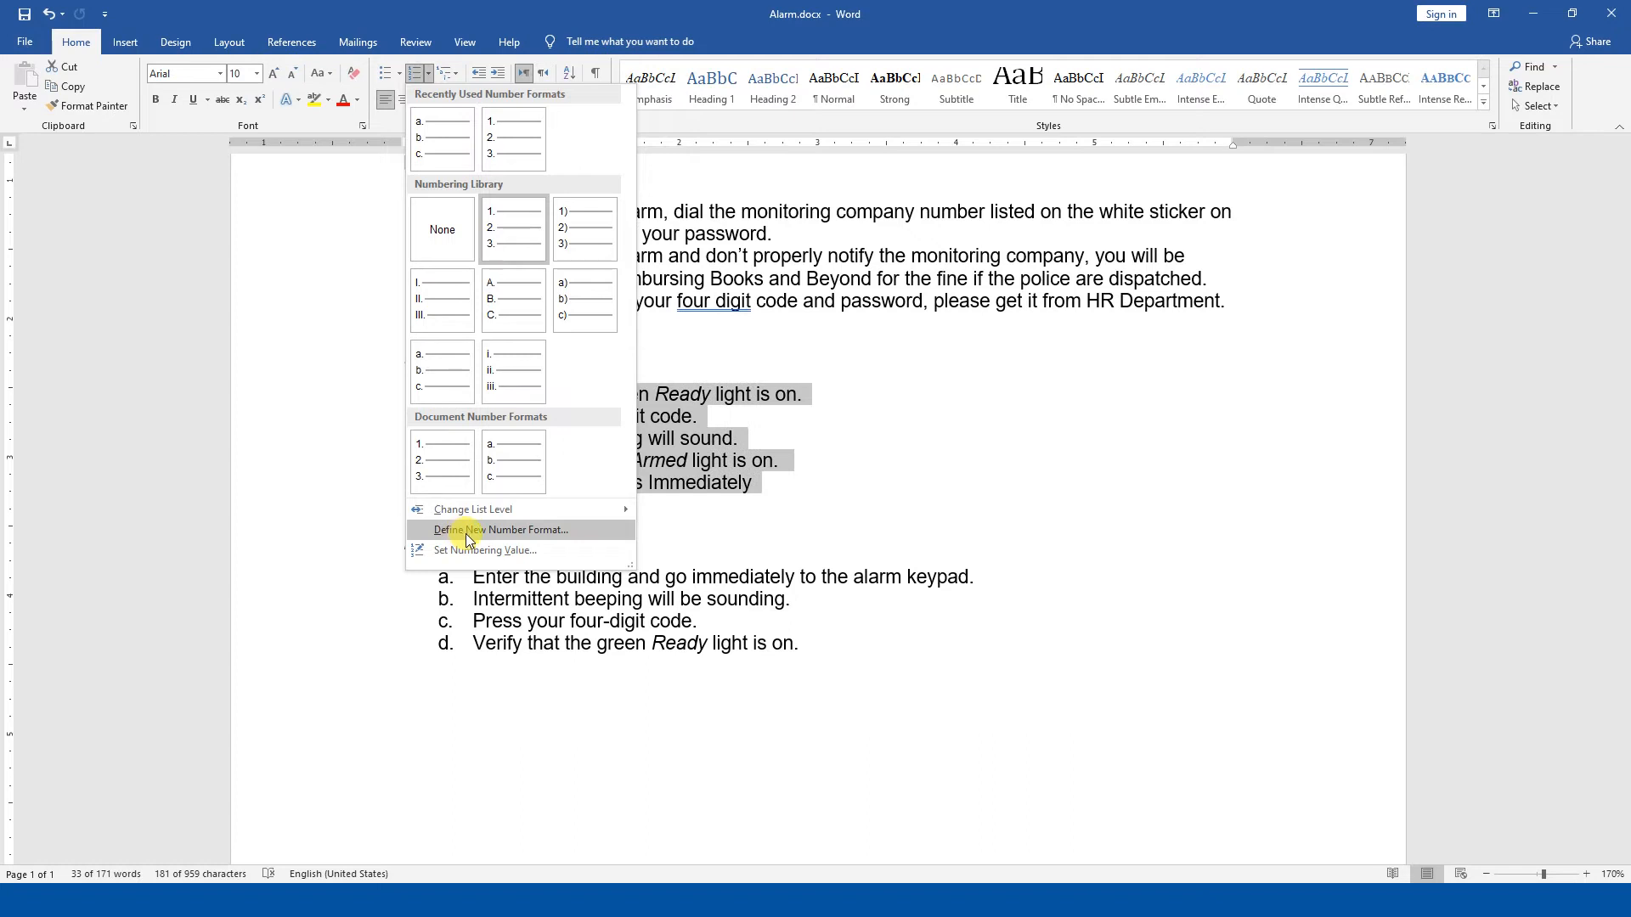
{"action": "mouse_move", "coordinate": [481, 514]}
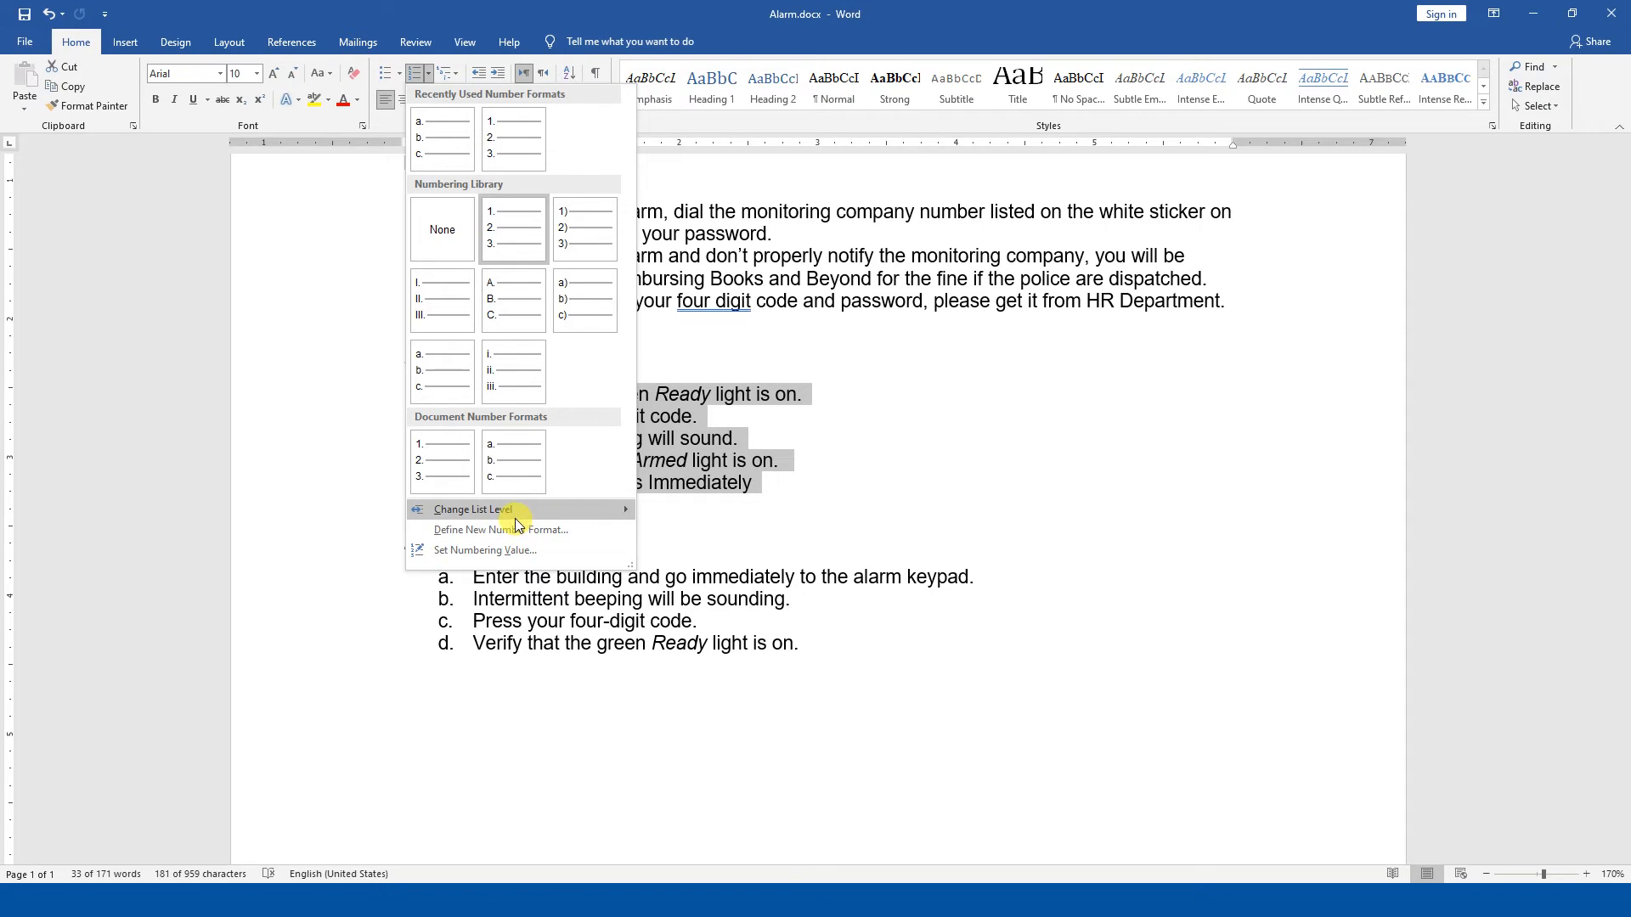
{"action": "left_click", "coordinate": [518, 531]}
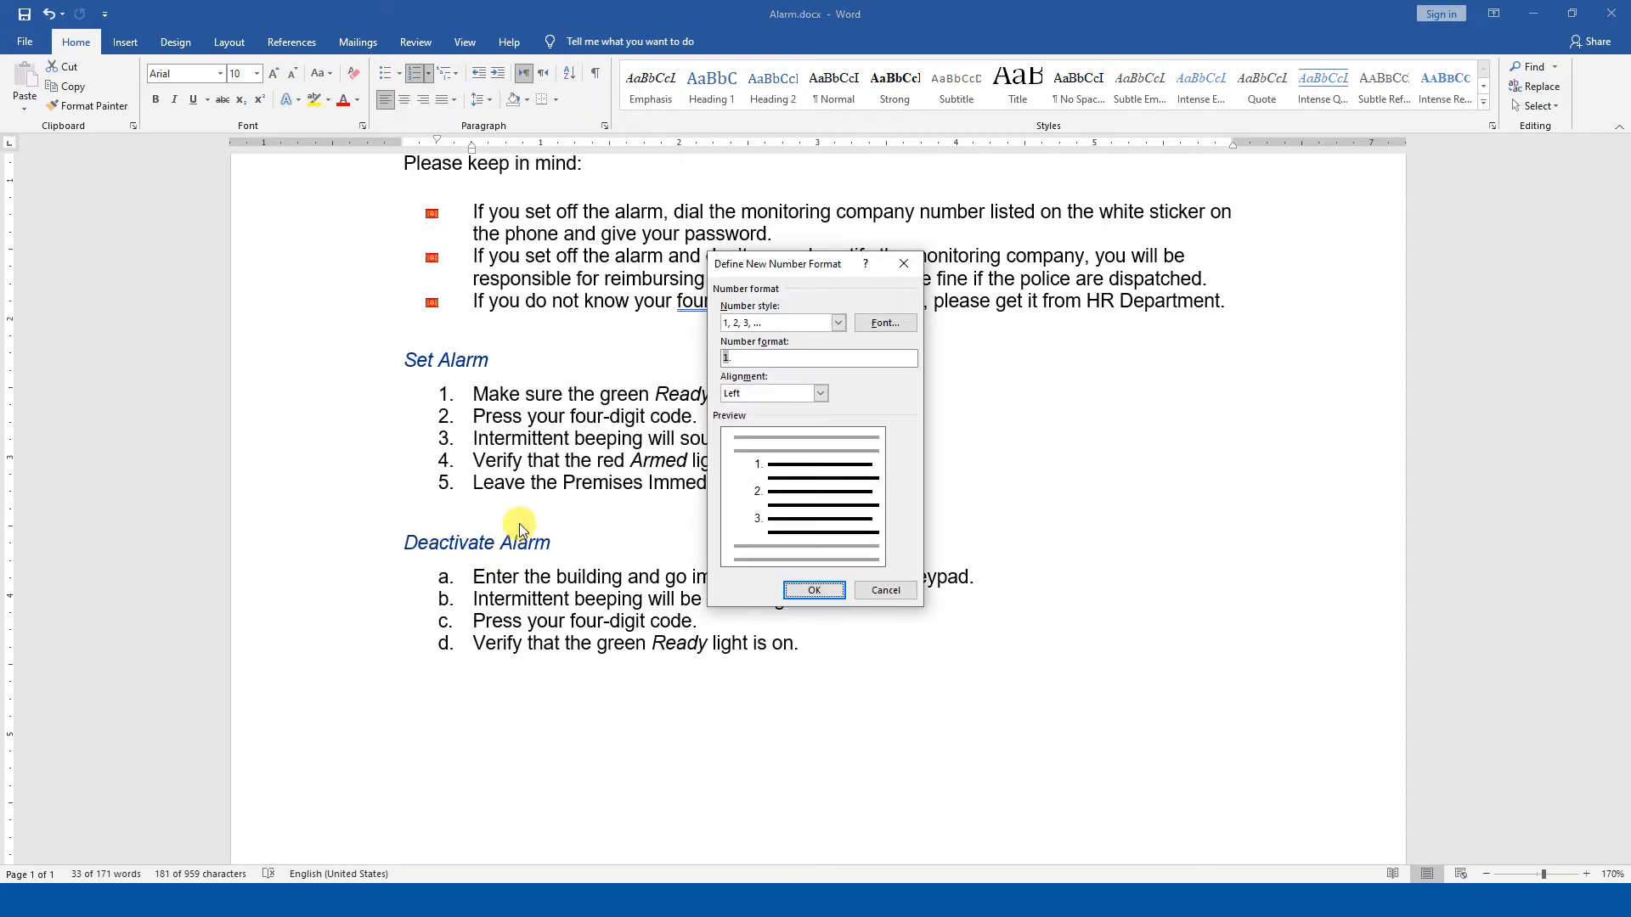
Step: Set the number style of the new format to uppercase Roman numerals (I, II, III, ...)
{"action": "left_click", "coordinate": [836, 324]}
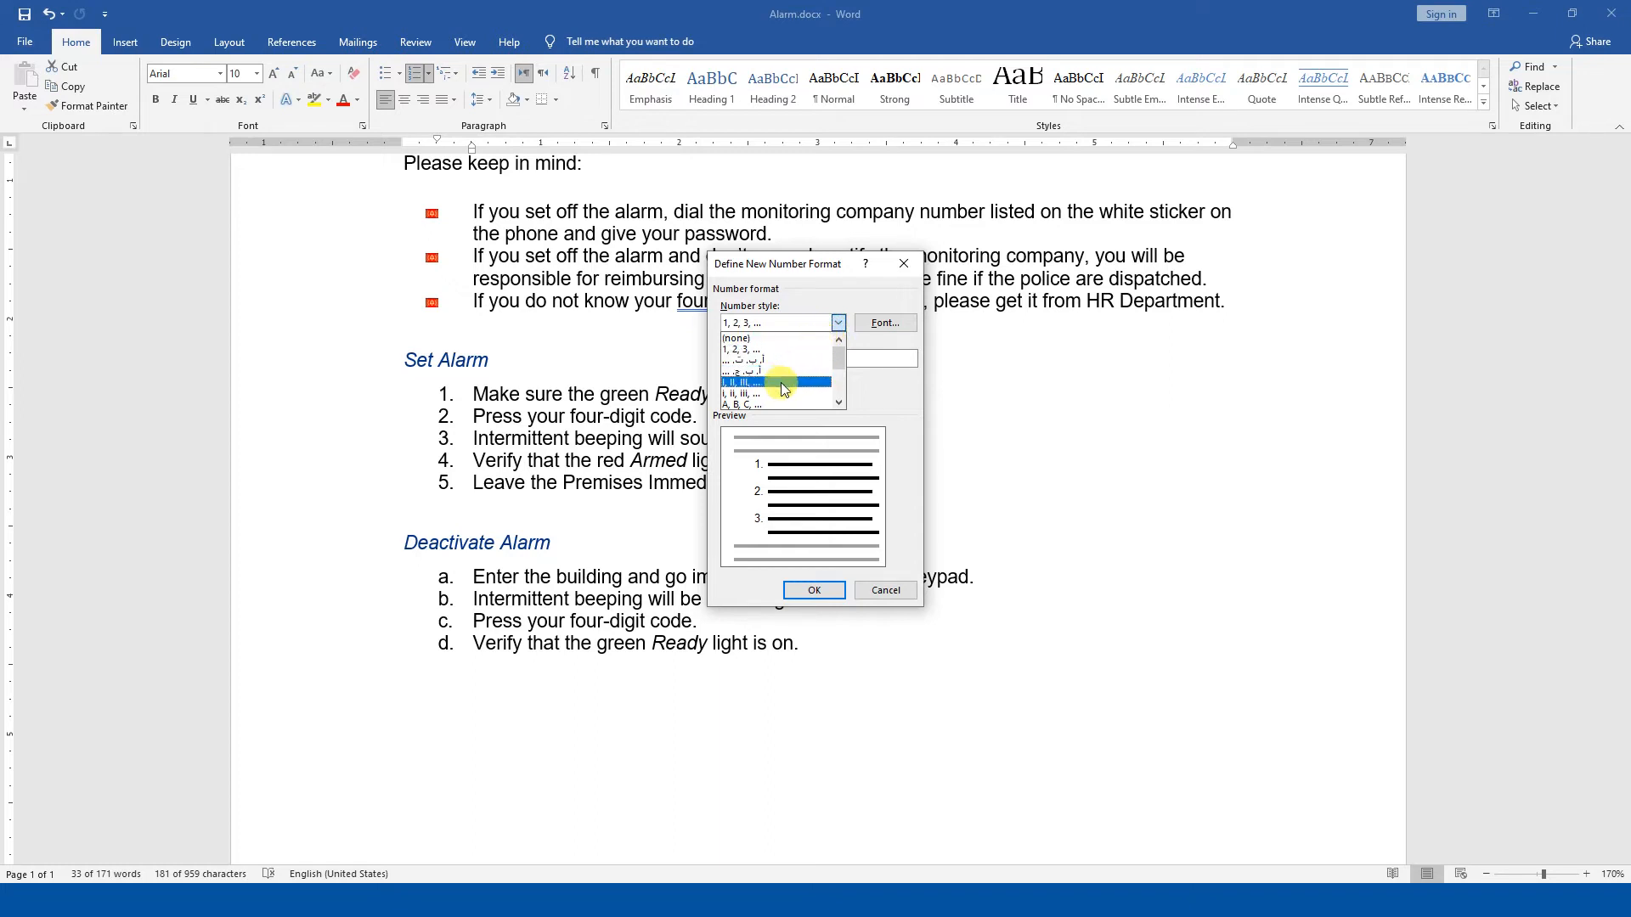
{"action": "scroll", "coordinate": [781, 382], "scroll_direction": "down", "scroll_amount": 2}
{"action": "scroll", "coordinate": [759, 395], "scroll_direction": "up", "scroll_amount": 2}
{"action": "left_click", "coordinate": [767, 384]}
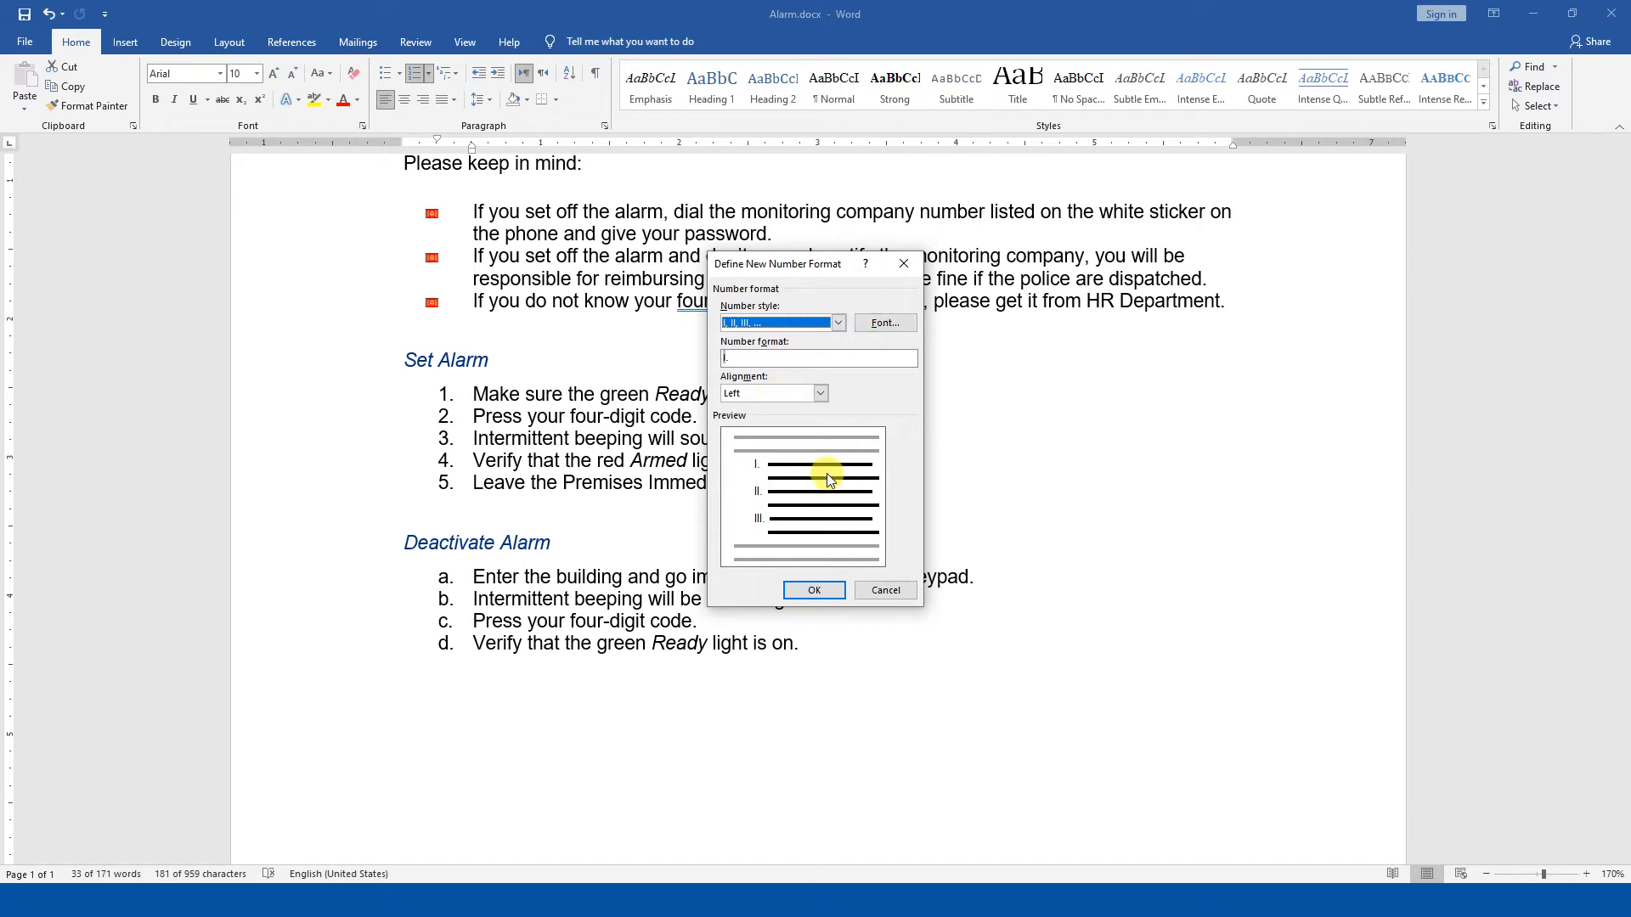
{"action": "left_click", "coordinate": [838, 323]}
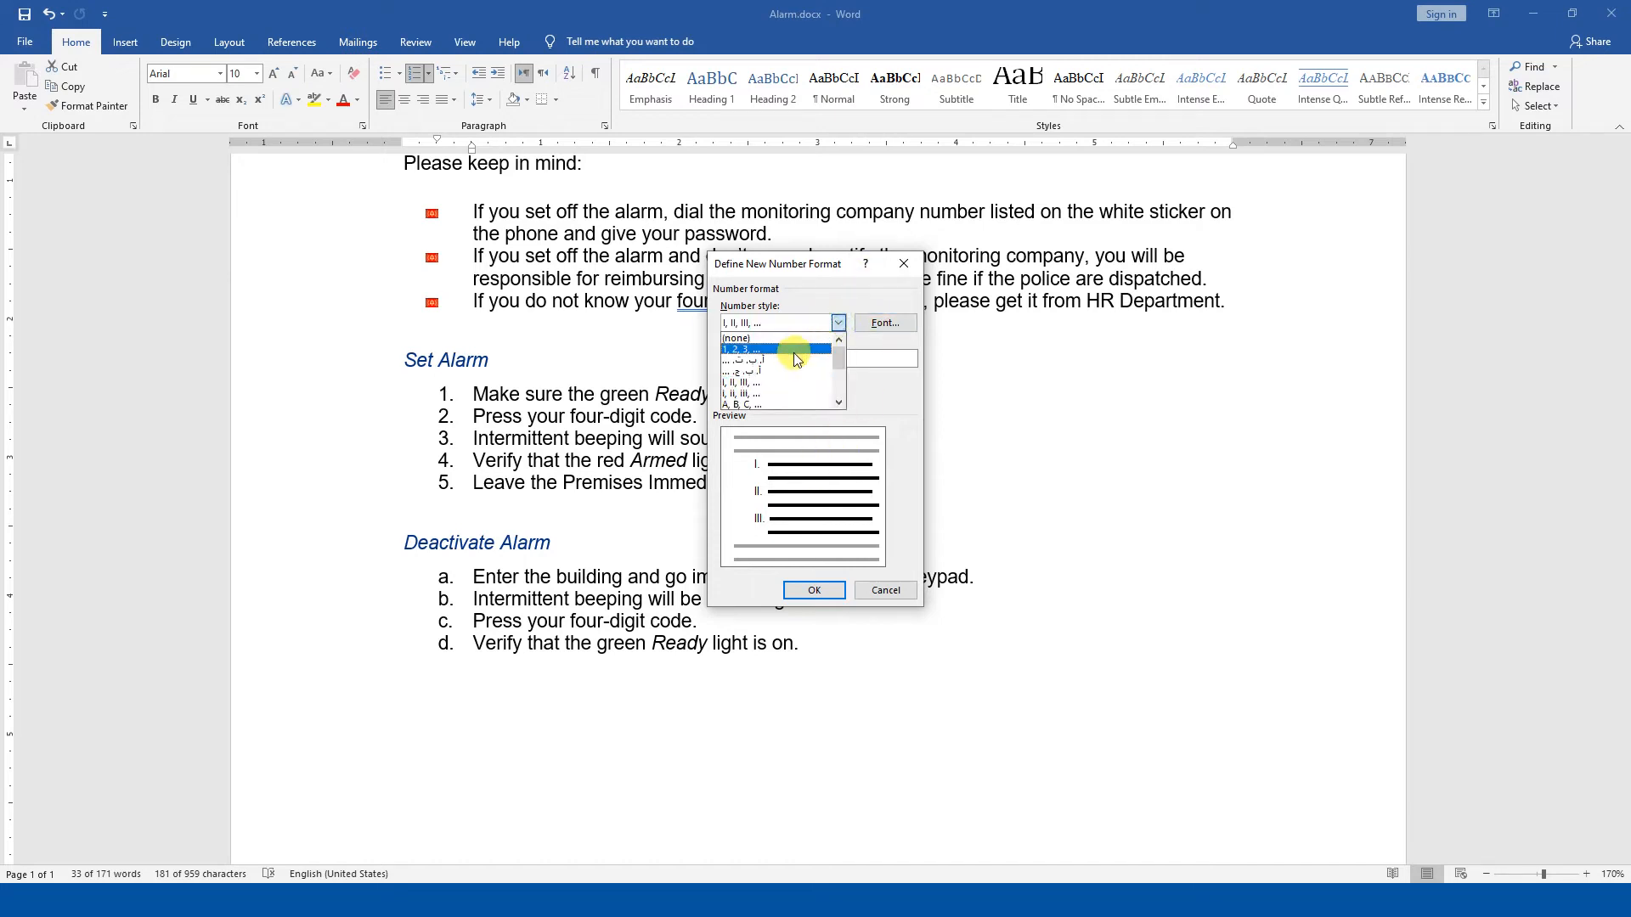
{"action": "left_click", "coordinate": [790, 338]}
{"action": "left_click", "coordinate": [836, 324]}
{"action": "left_click", "coordinate": [777, 383]}
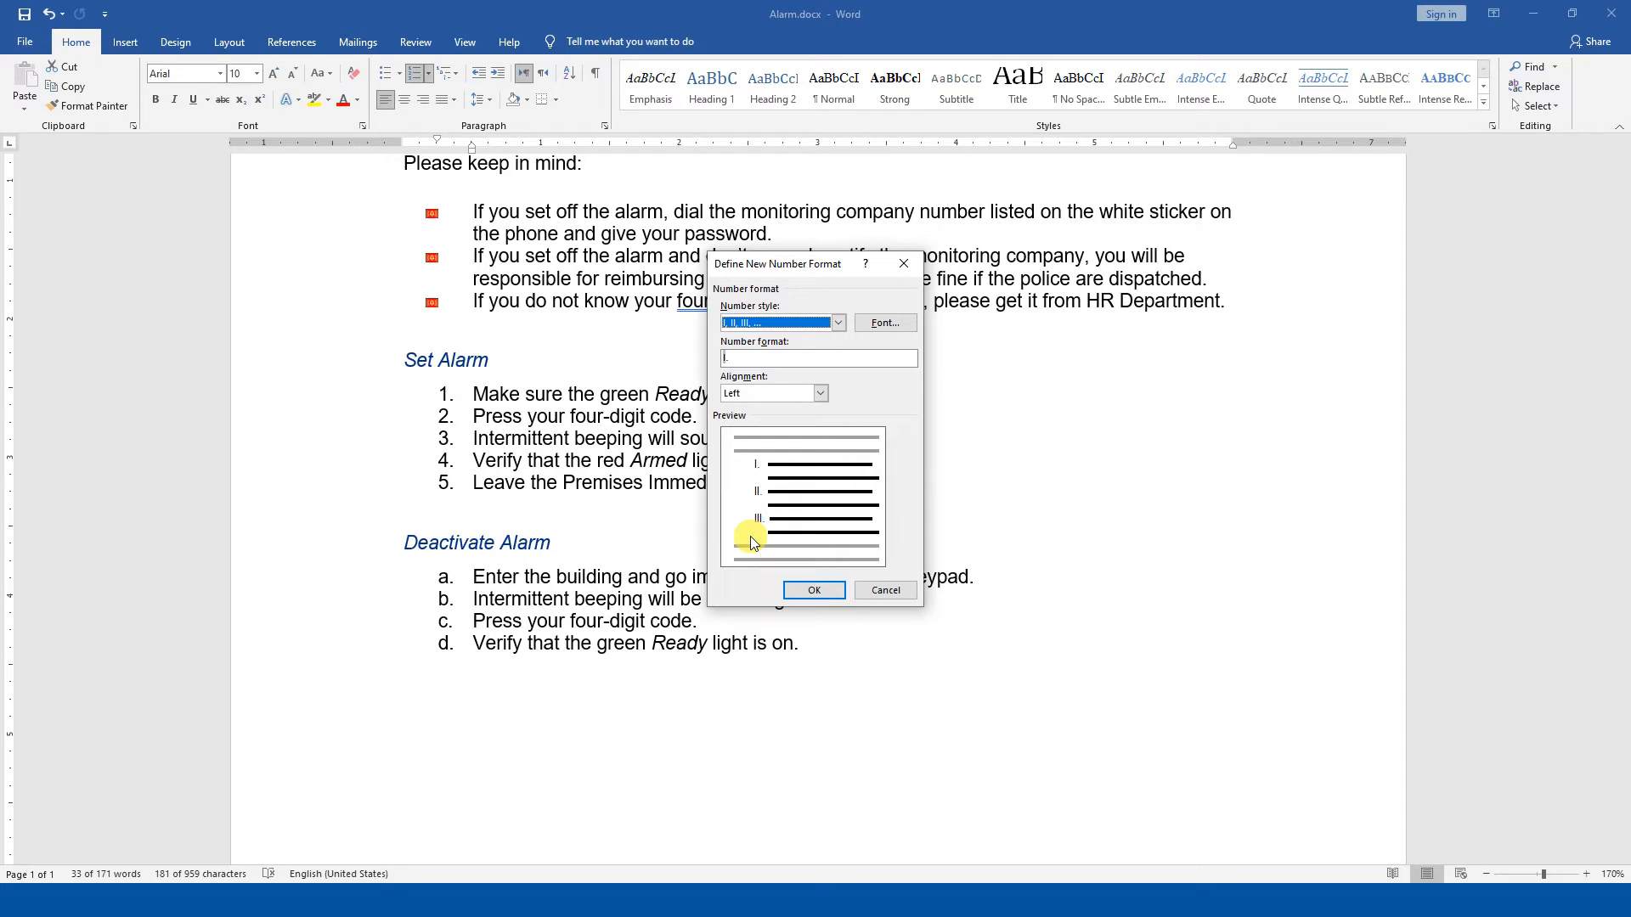
Step: Set the number font to Arial Black at size 12 and apply the new number format to the Set Alarm list
{"action": "left_click", "coordinate": [885, 324]}
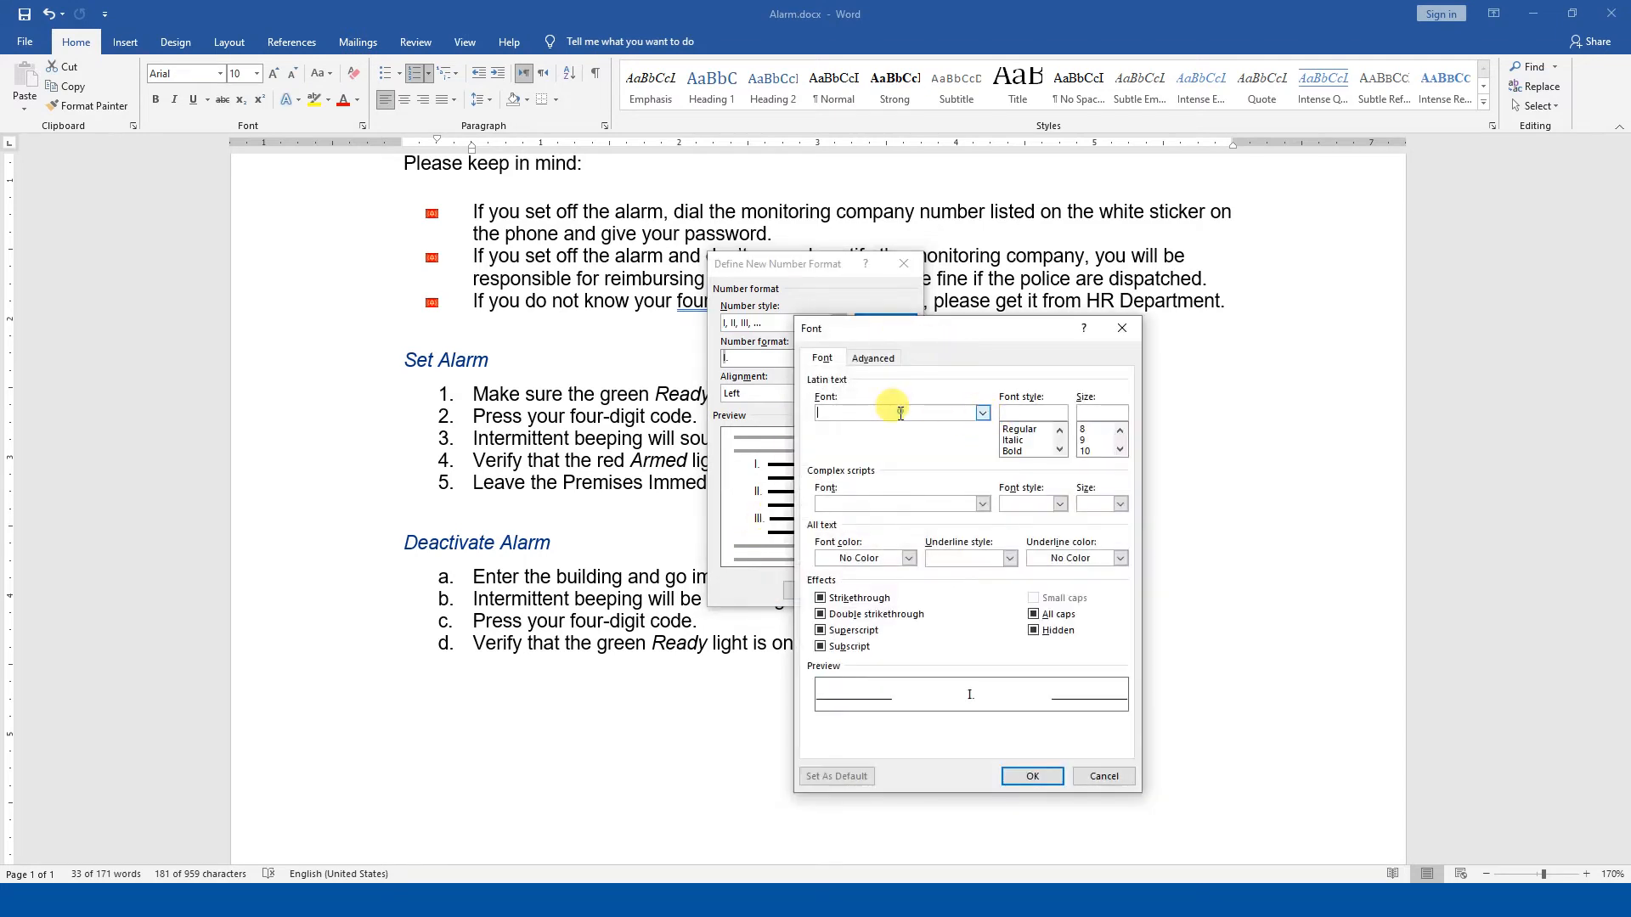
{"action": "left_click", "coordinate": [983, 413]}
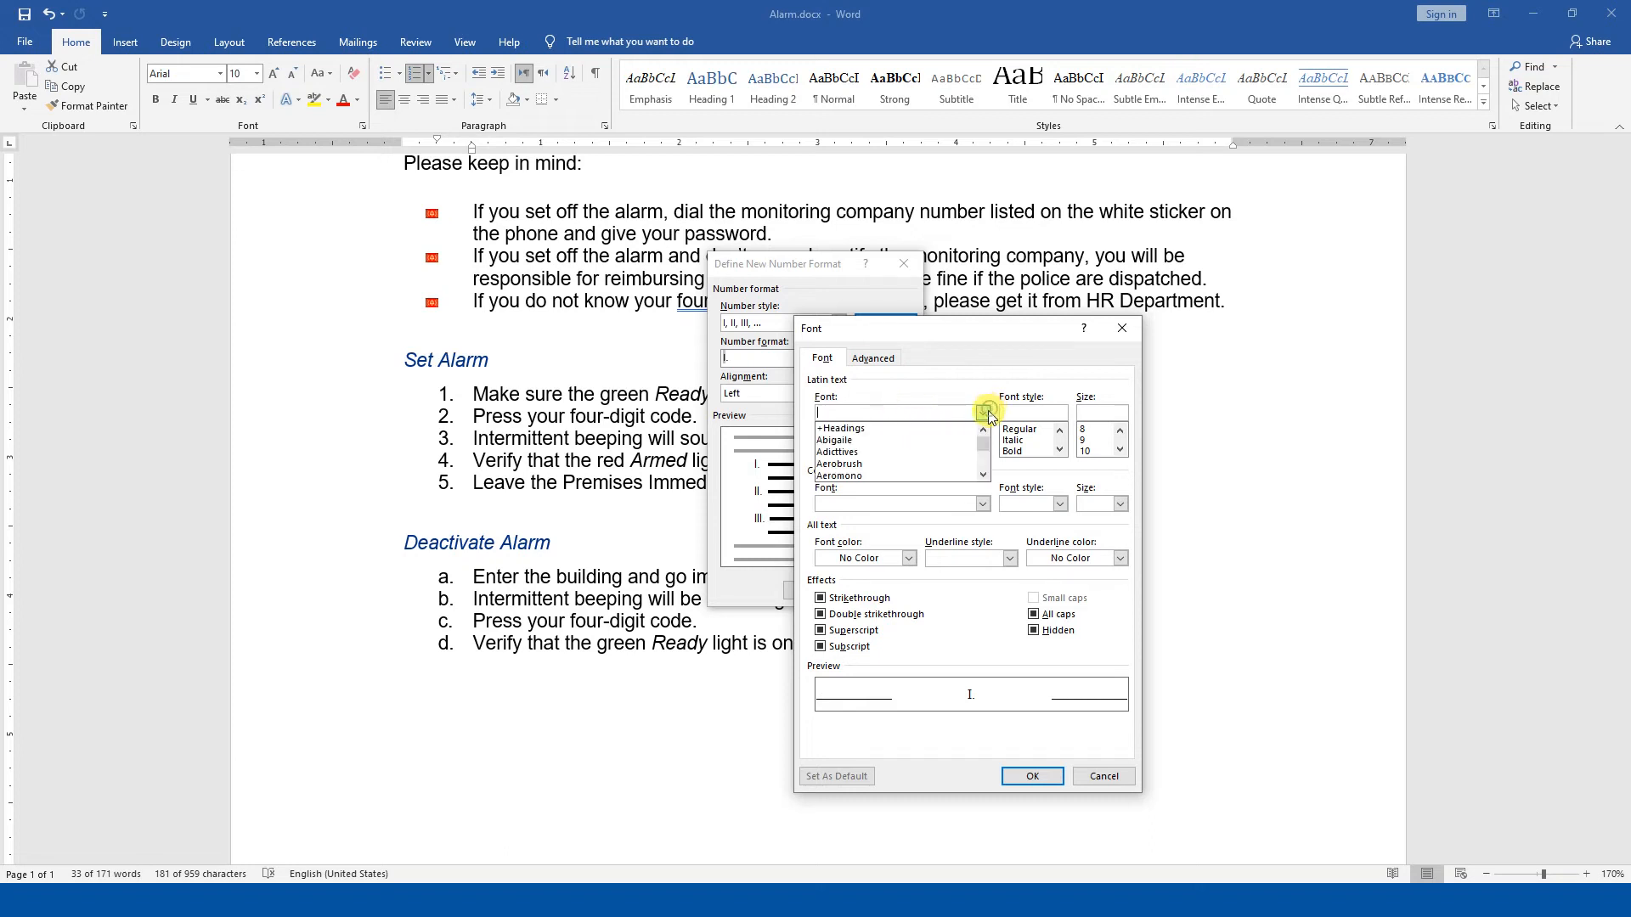
{"action": "type", "text": "Arial"}
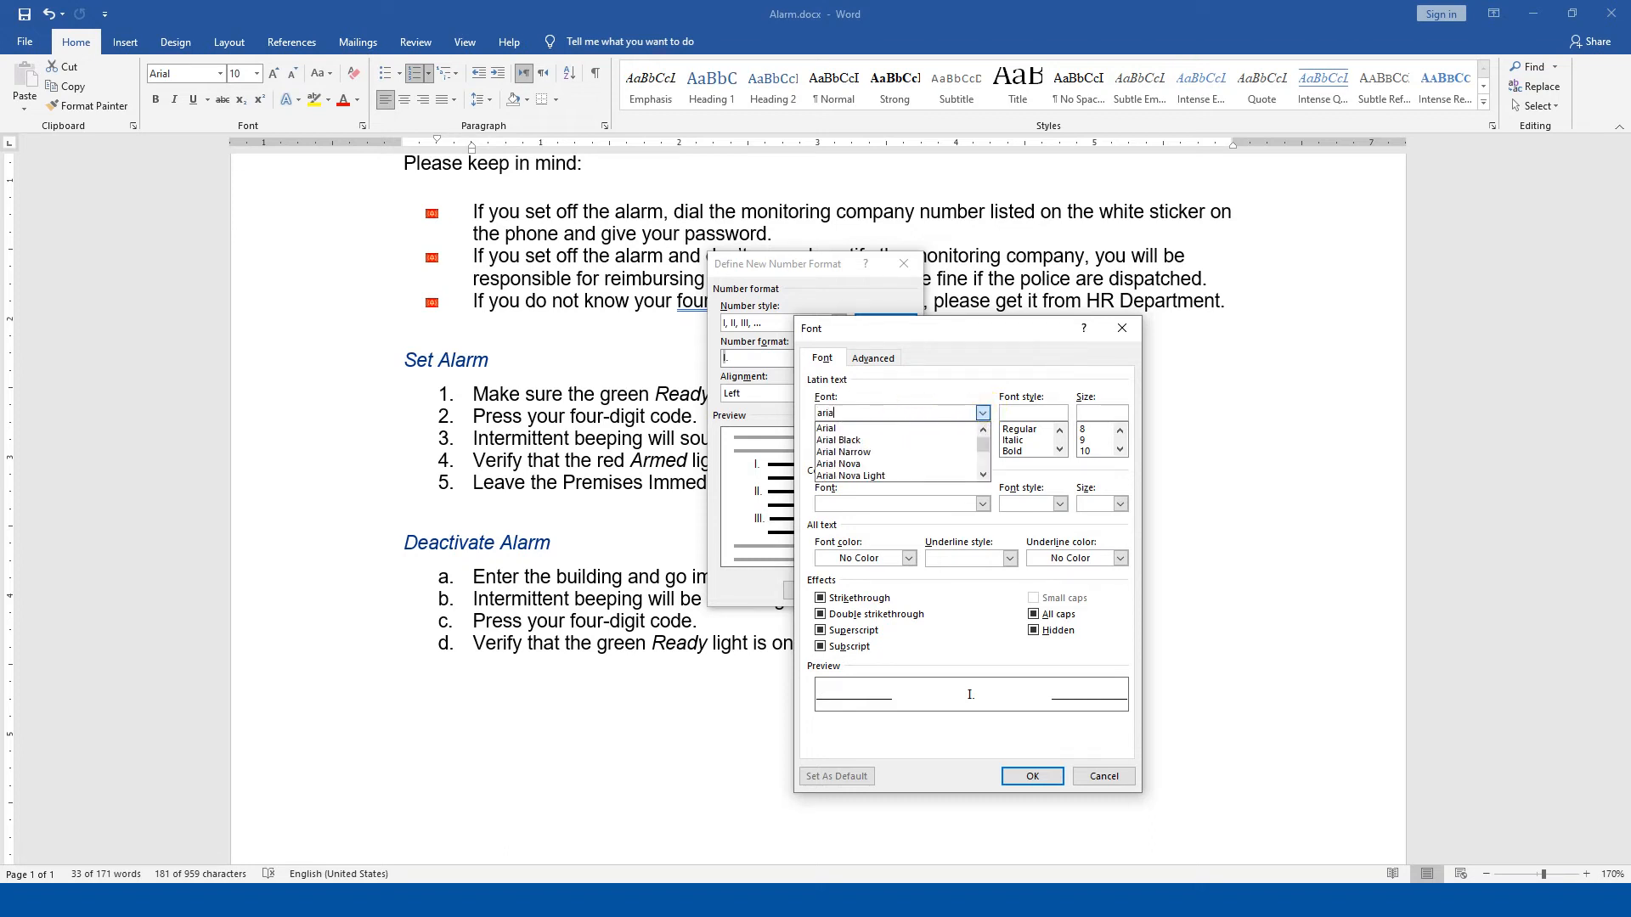
{"action": "left_click", "coordinate": [943, 440]}
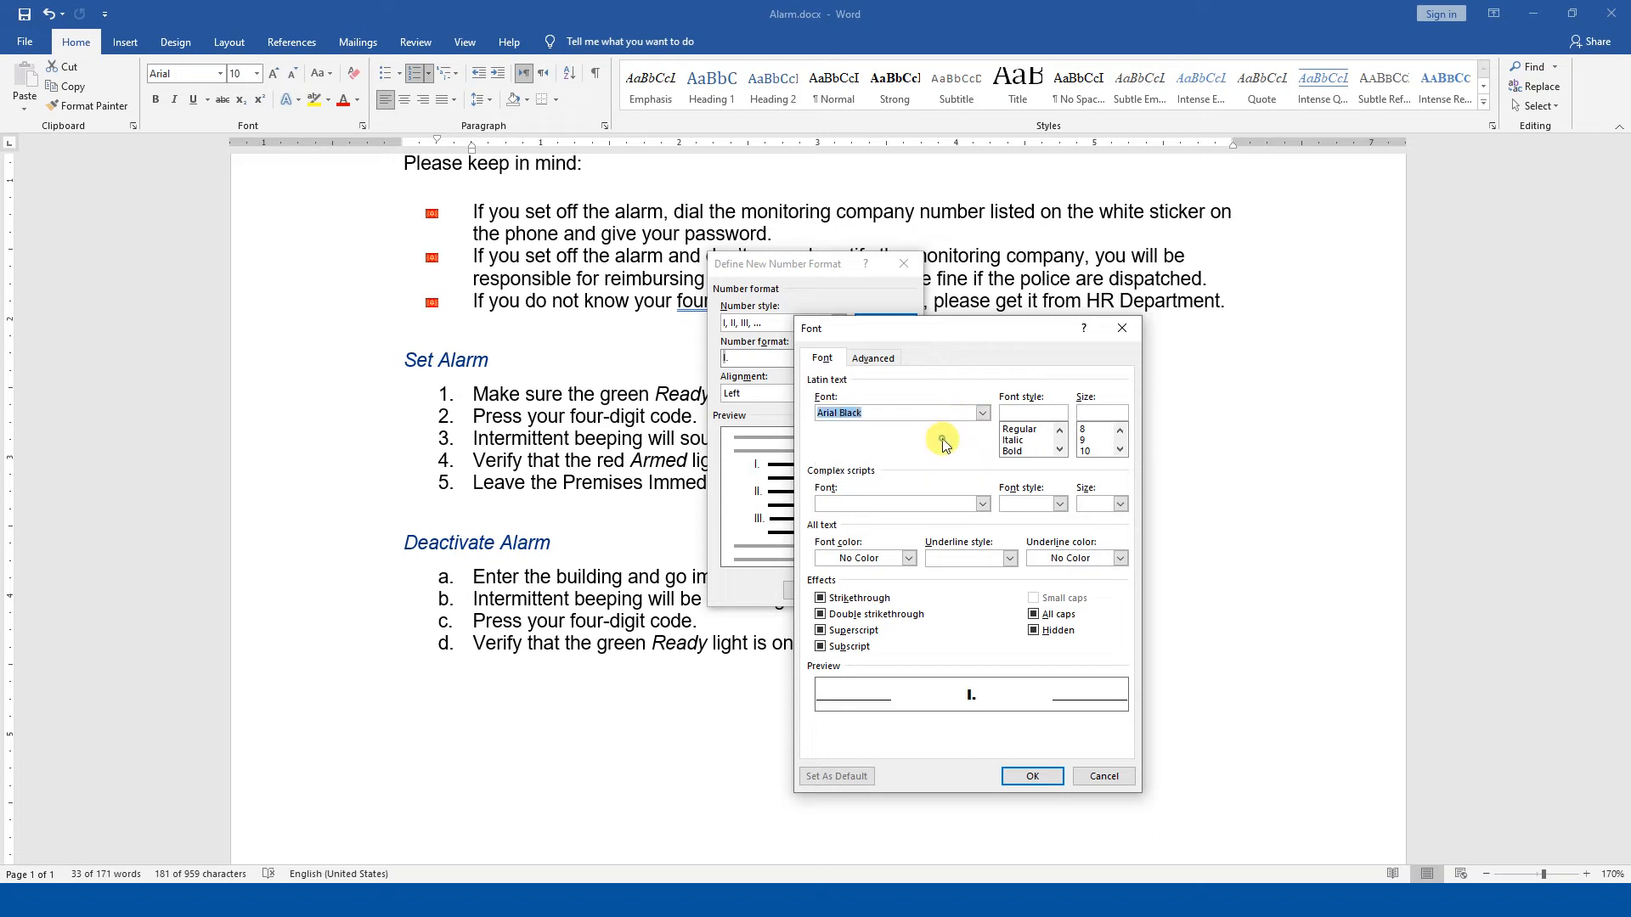
{"action": "left_click", "coordinate": [1090, 414]}
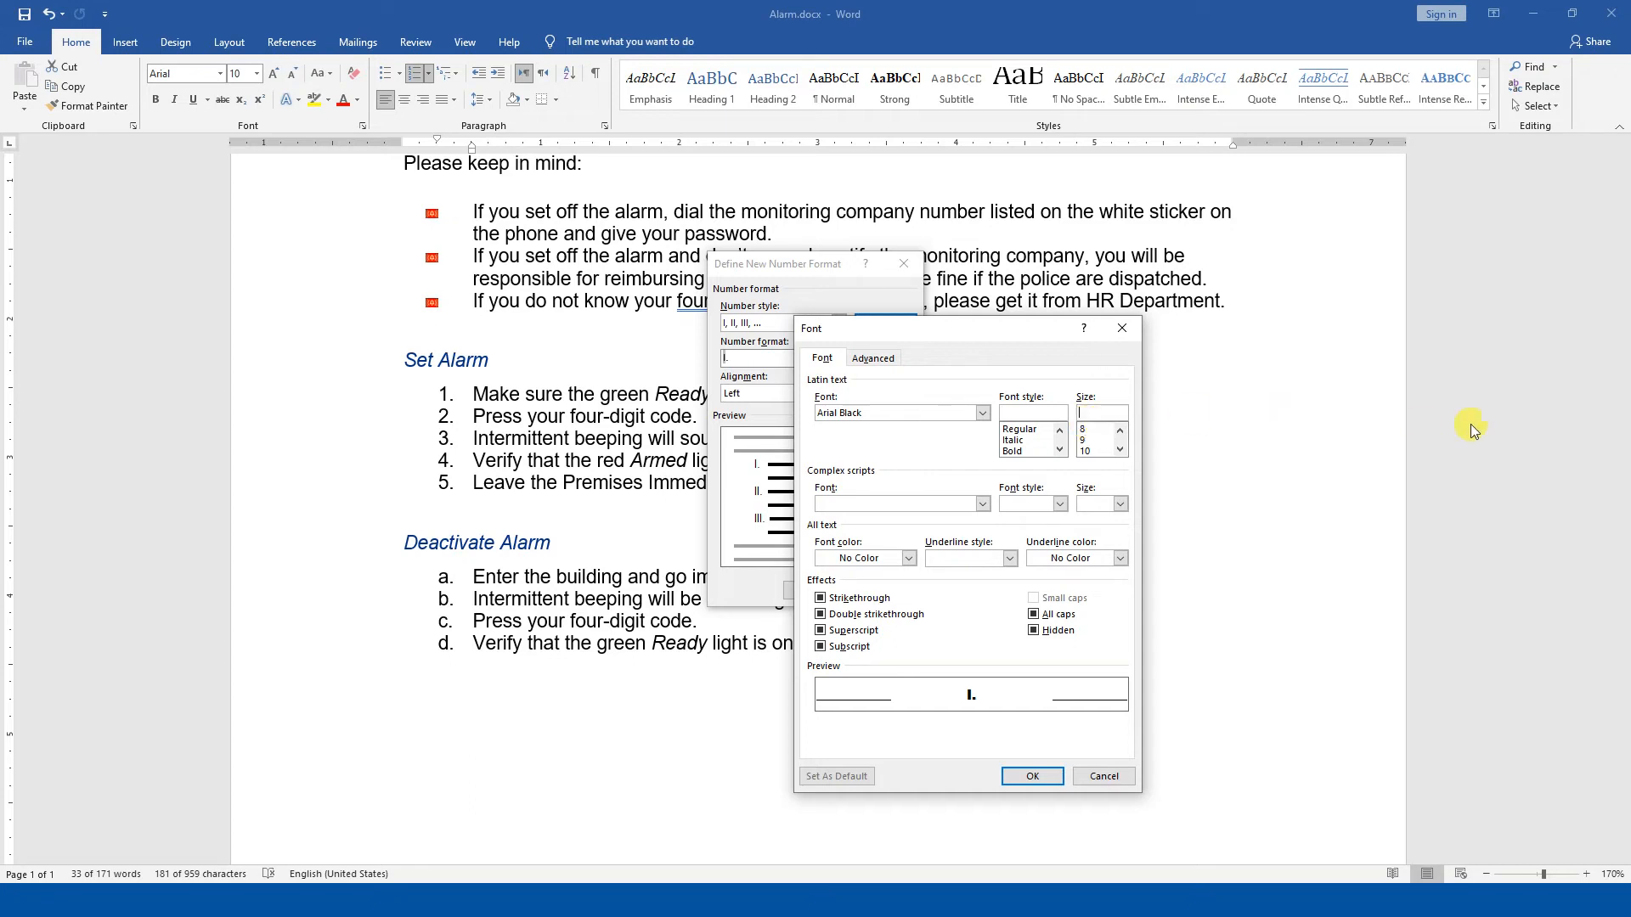
{"action": "left_click", "coordinate": [1121, 450]}
{"action": "left_click", "coordinate": [1121, 450]}
{"action": "left_click", "coordinate": [1100, 451]}
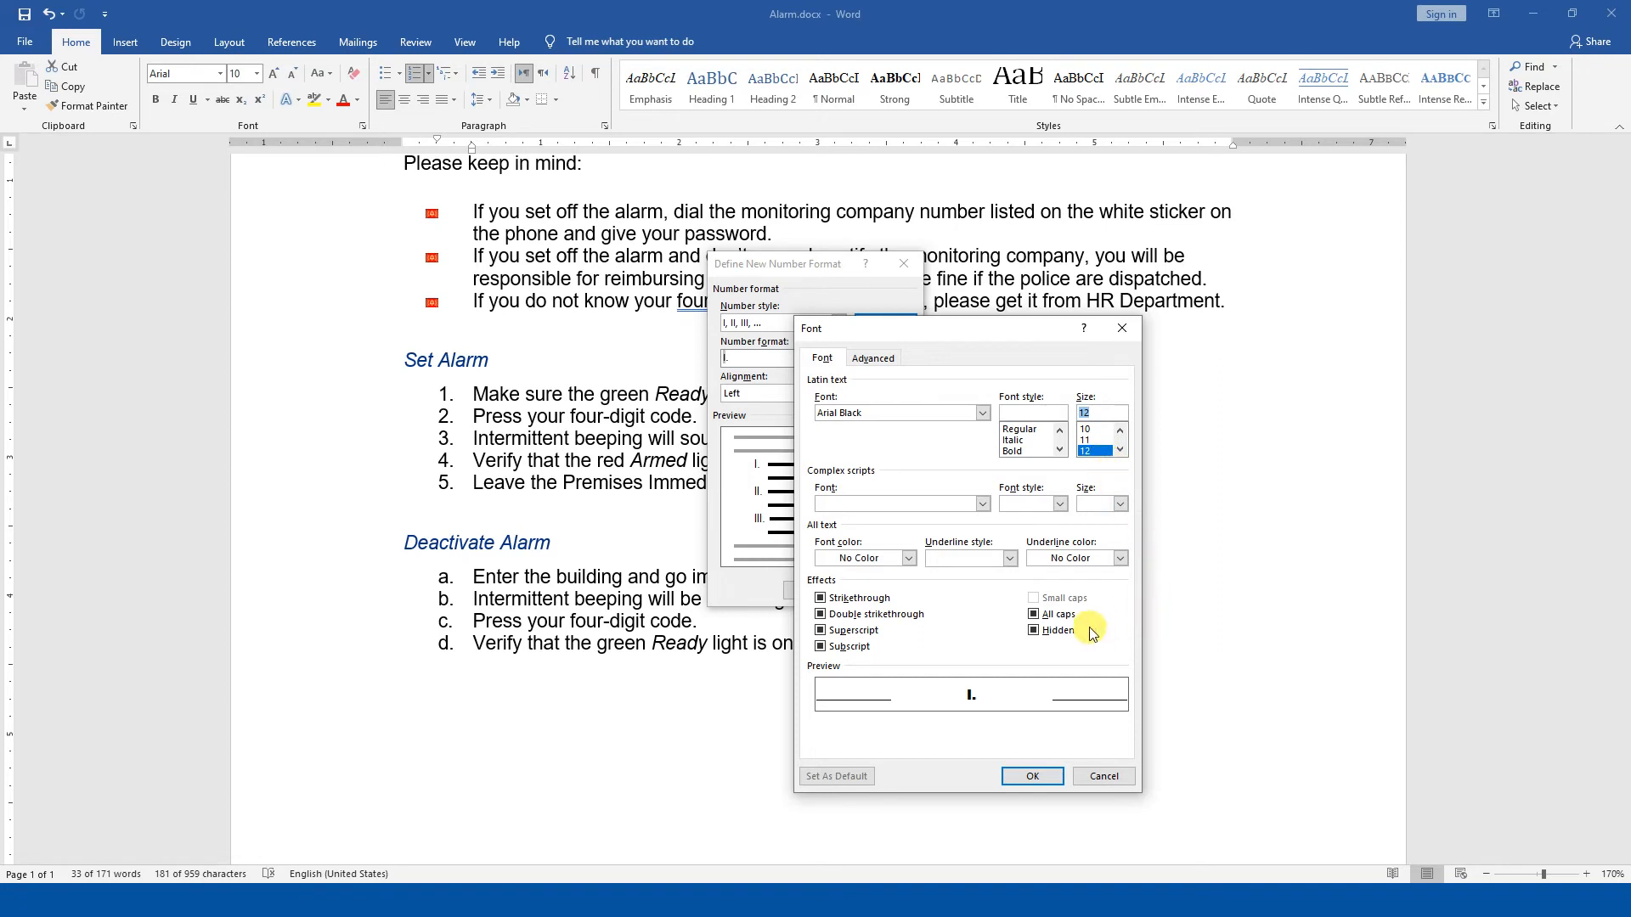
{"action": "left_click", "coordinate": [1035, 775]}
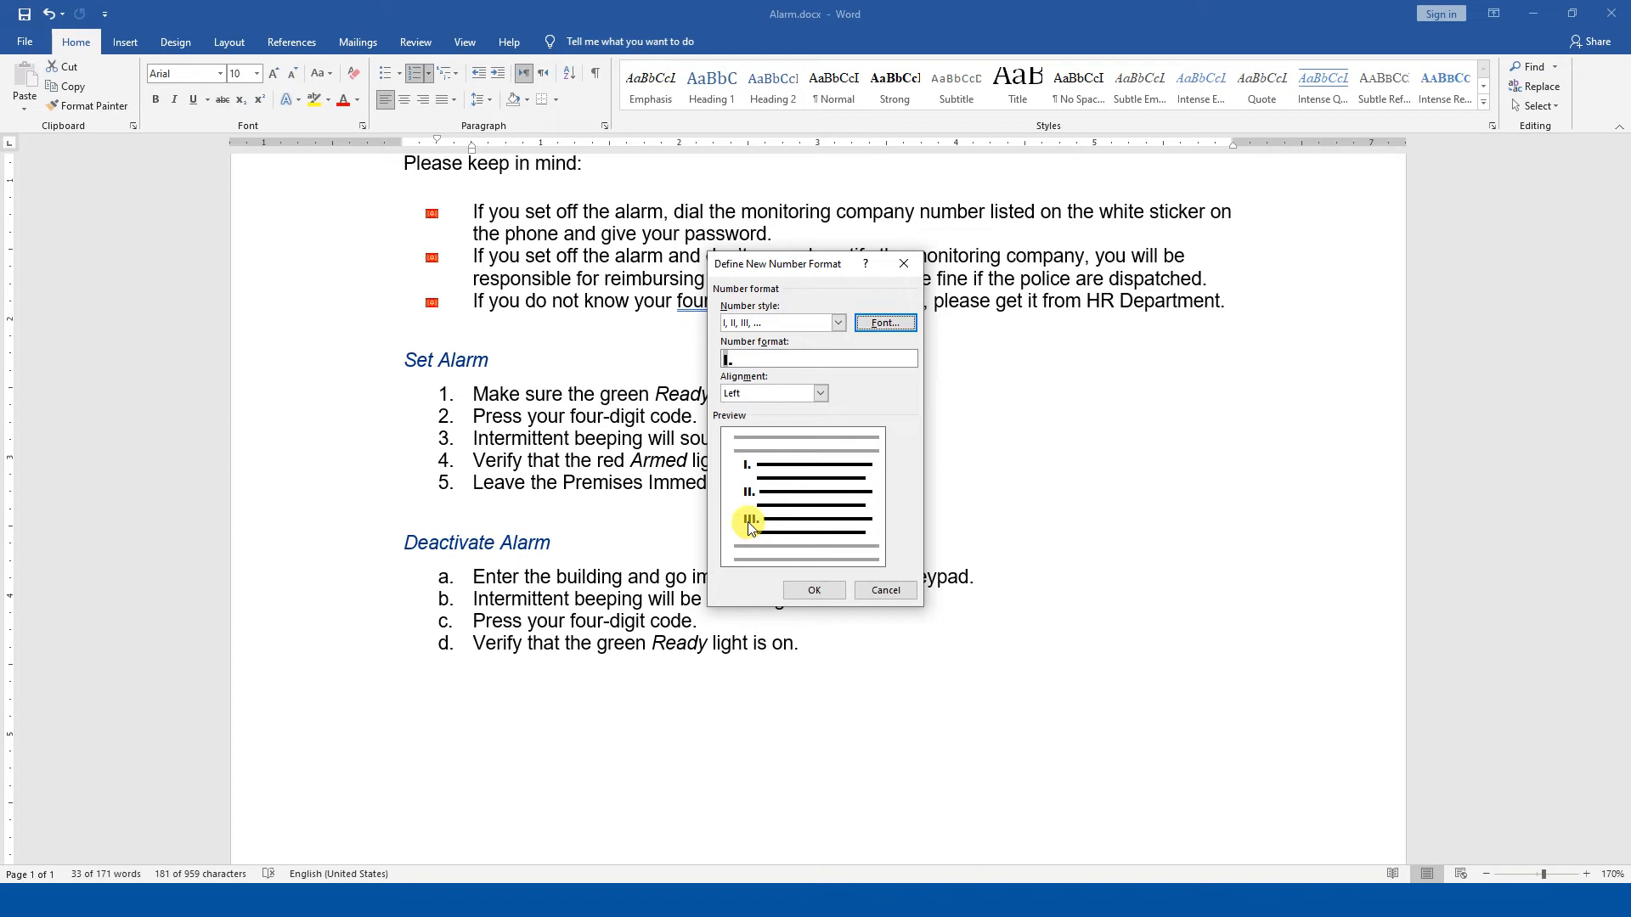
{"action": "left_click", "coordinate": [790, 588]}
{"action": "left_click_drag", "start_coordinate": [762, 520], "coordinate": [414, 392]}
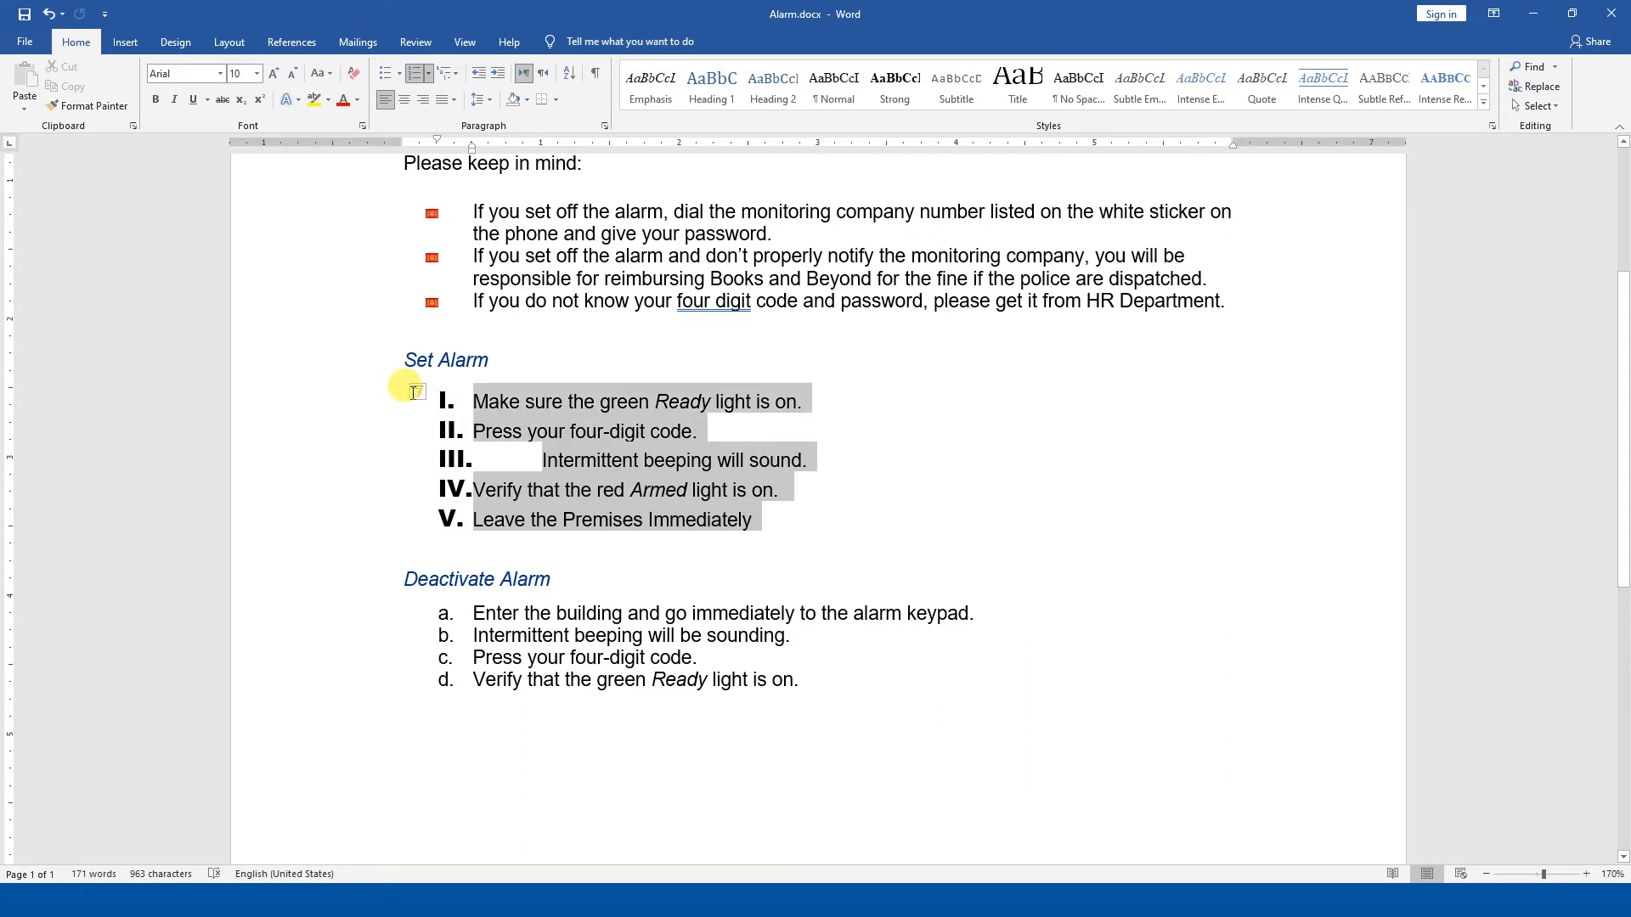
{"action": "left_click", "coordinate": [542, 460]}
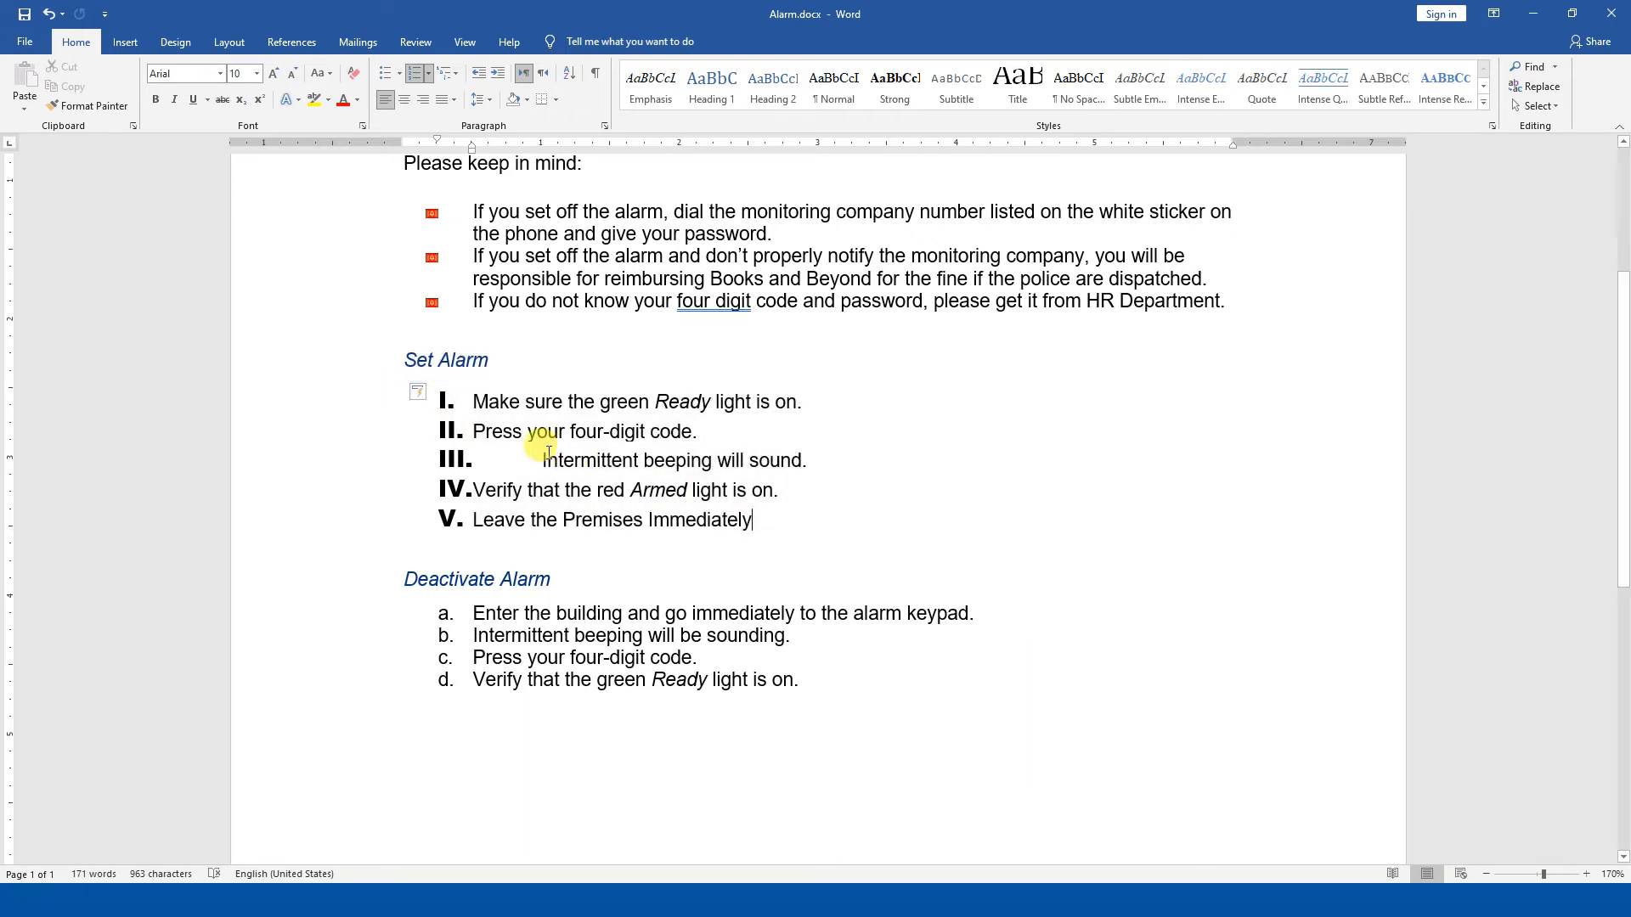
{"action": "left_click_drag", "start_coordinate": [794, 520], "coordinate": [382, 400]}
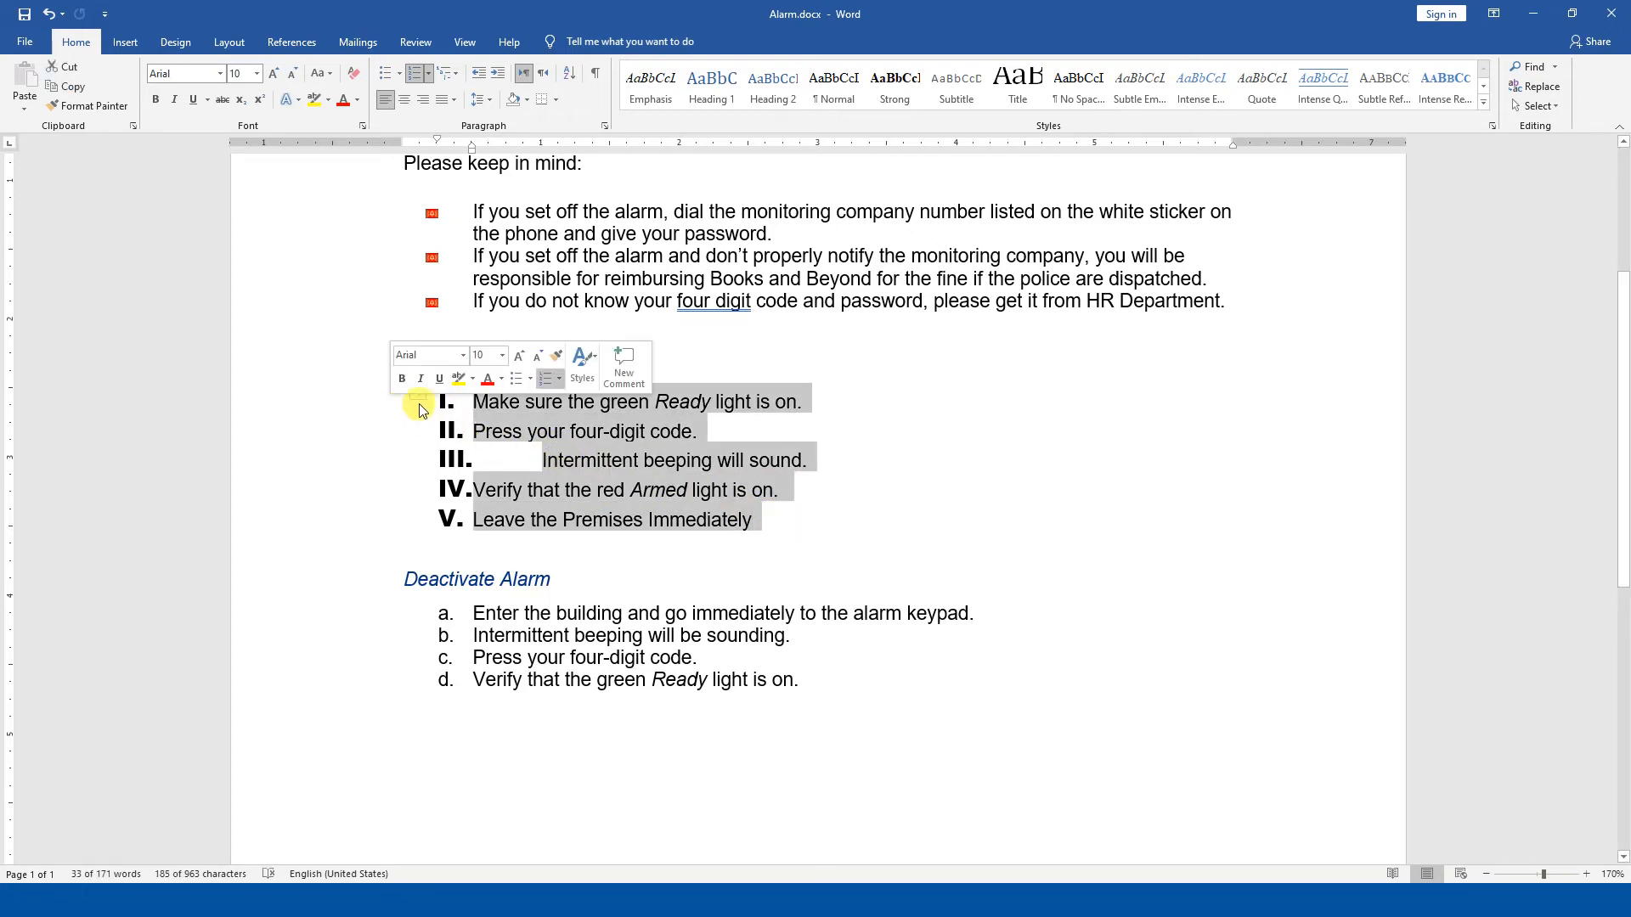
{"action": "left_click", "coordinate": [443, 402]}
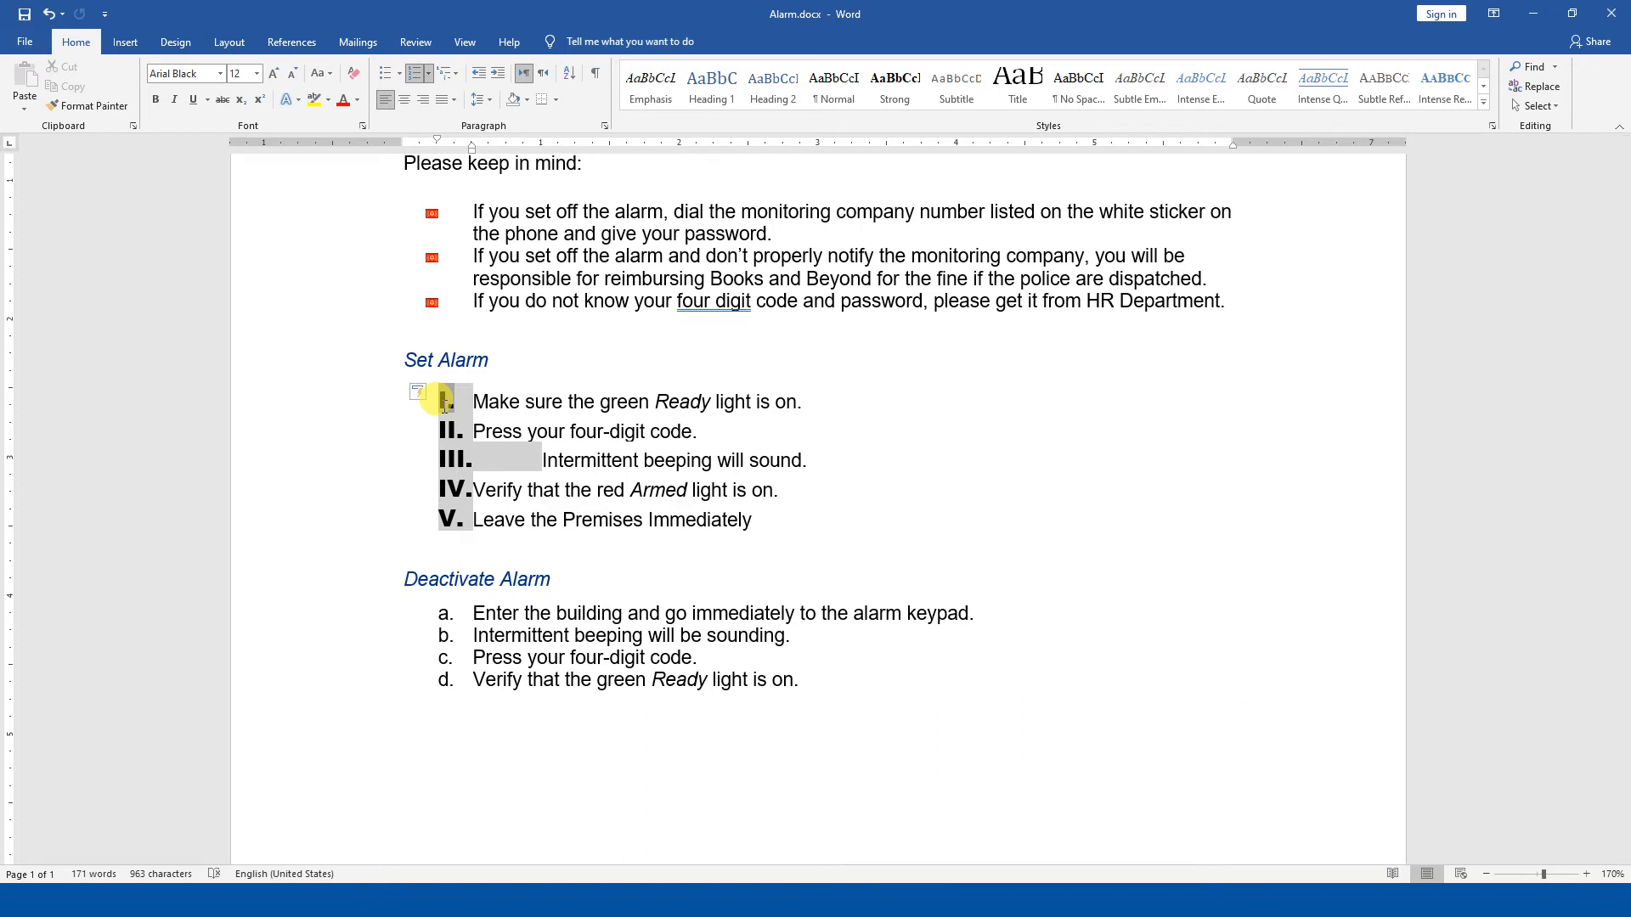
Step: Make the four Deactivate Alarm items start a new list with the numbering value set to f
{"action": "left_click_drag", "start_coordinate": [820, 680], "coordinate": [355, 591]}
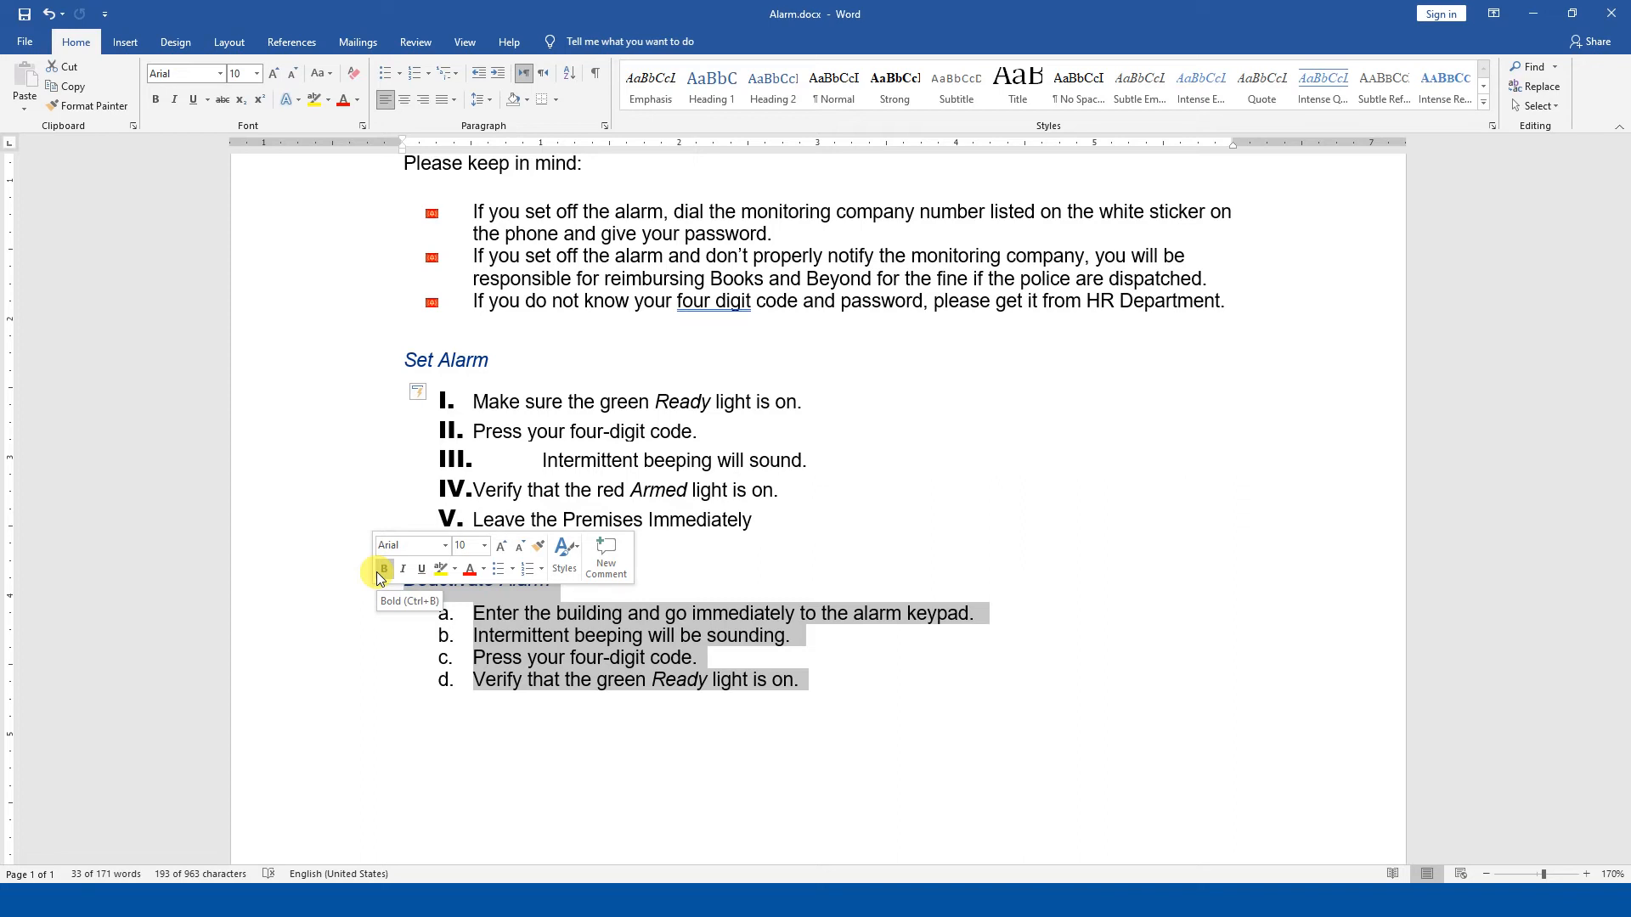
{"action": "left_click", "coordinate": [881, 676]}
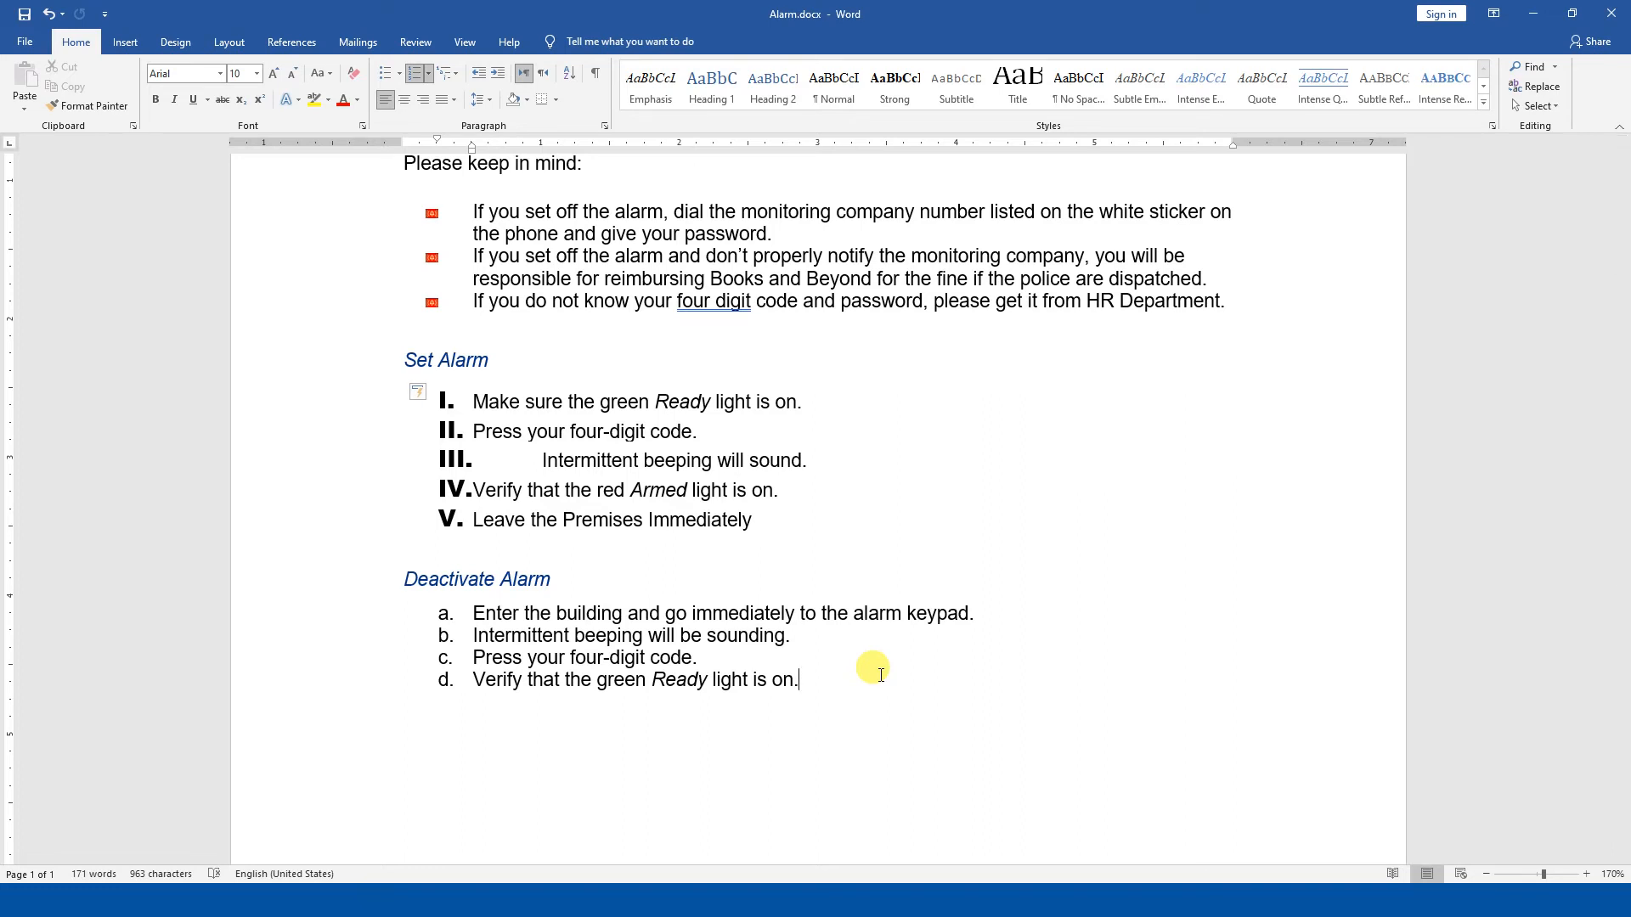
{"action": "left_click_drag", "start_coordinate": [799, 679], "coordinate": [416, 596]}
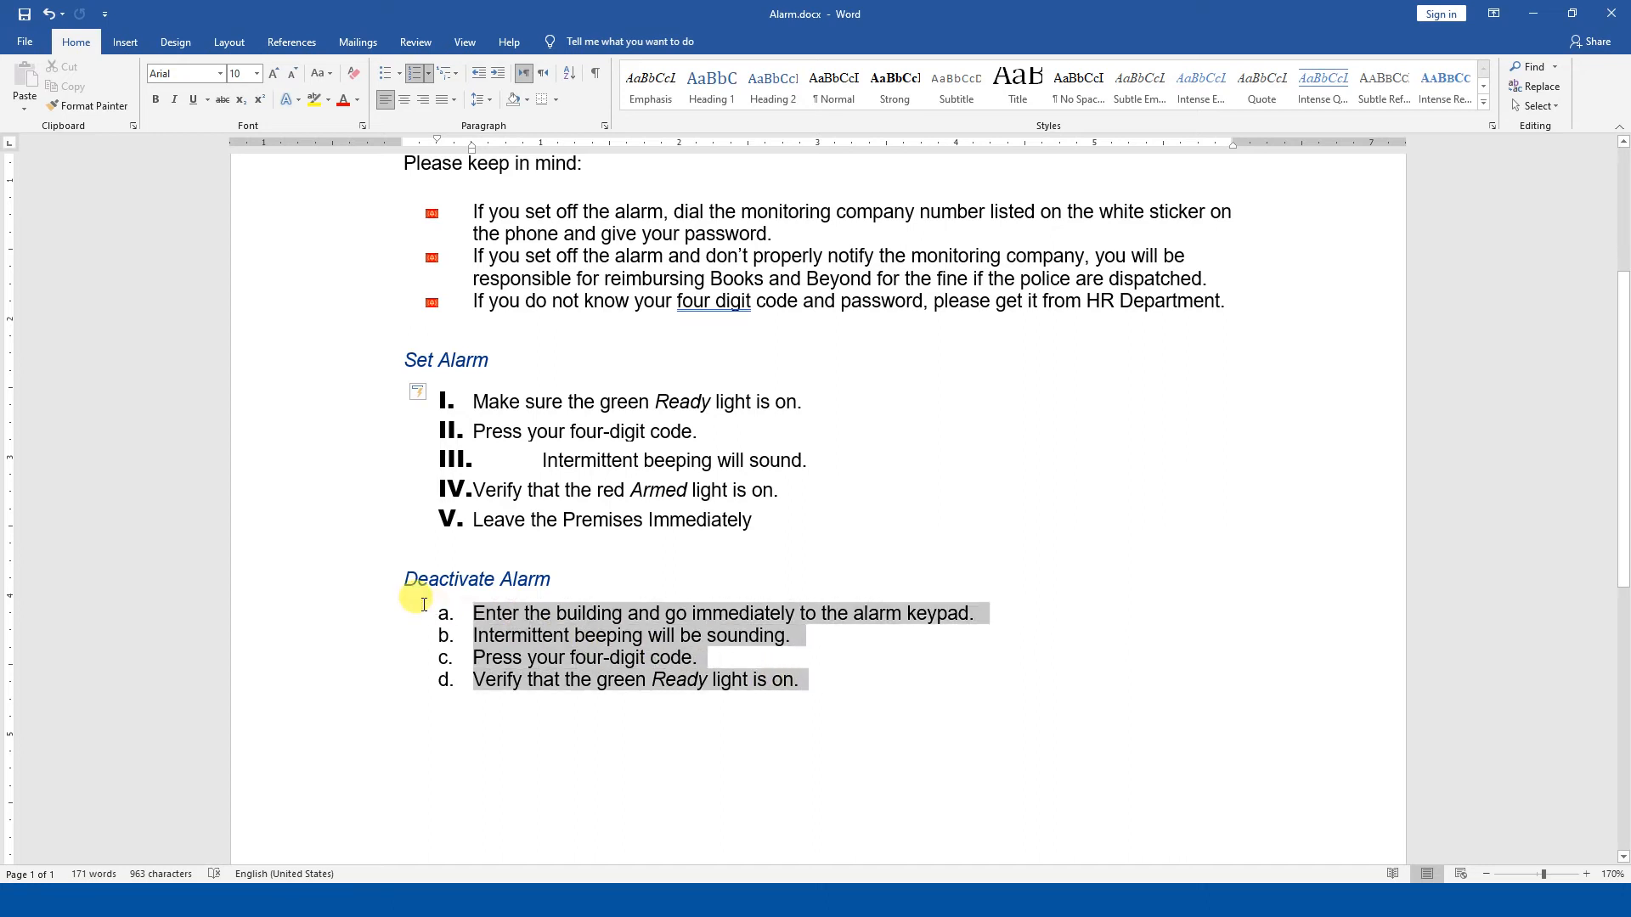
{"action": "left_click", "coordinate": [429, 73]}
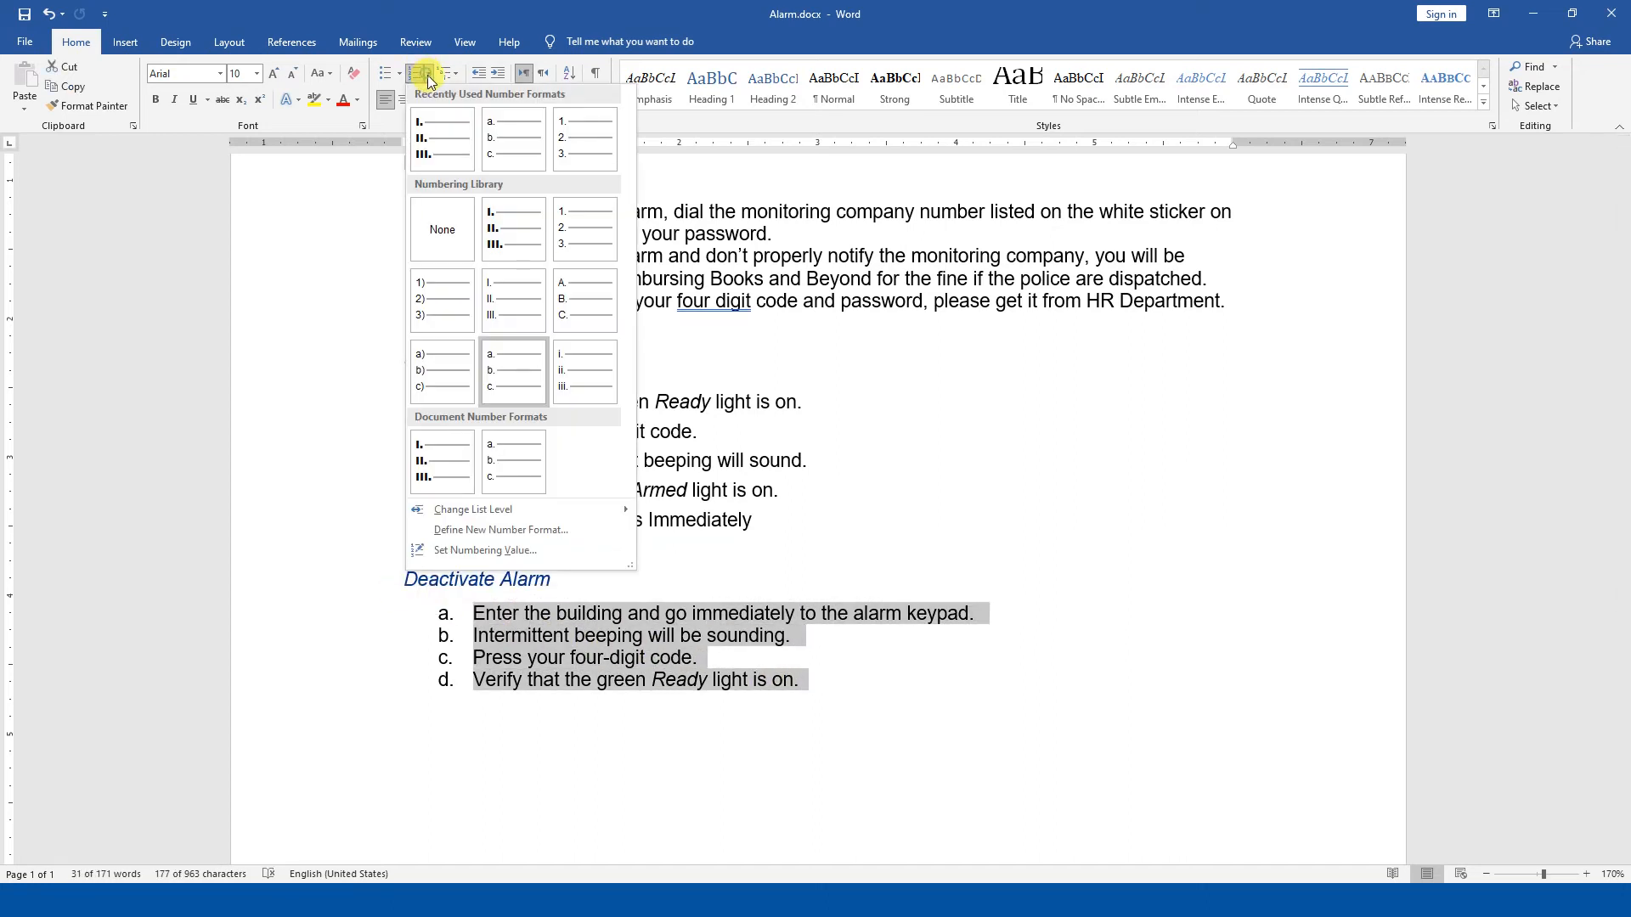
{"action": "left_click", "coordinate": [469, 551]}
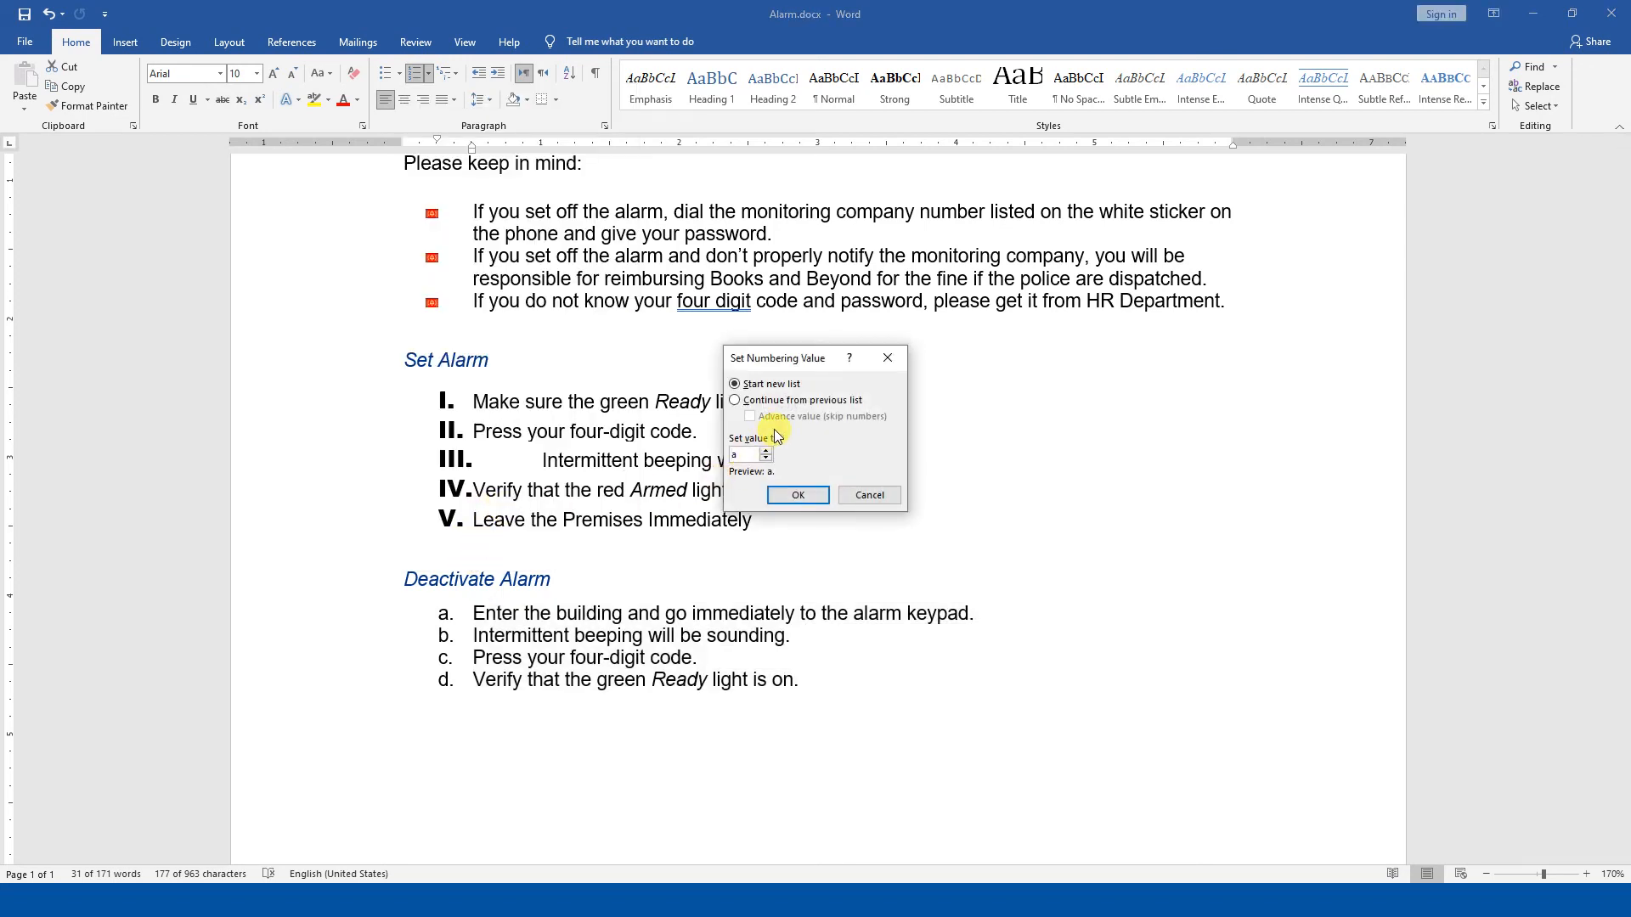
{"action": "left_click", "coordinate": [775, 403]}
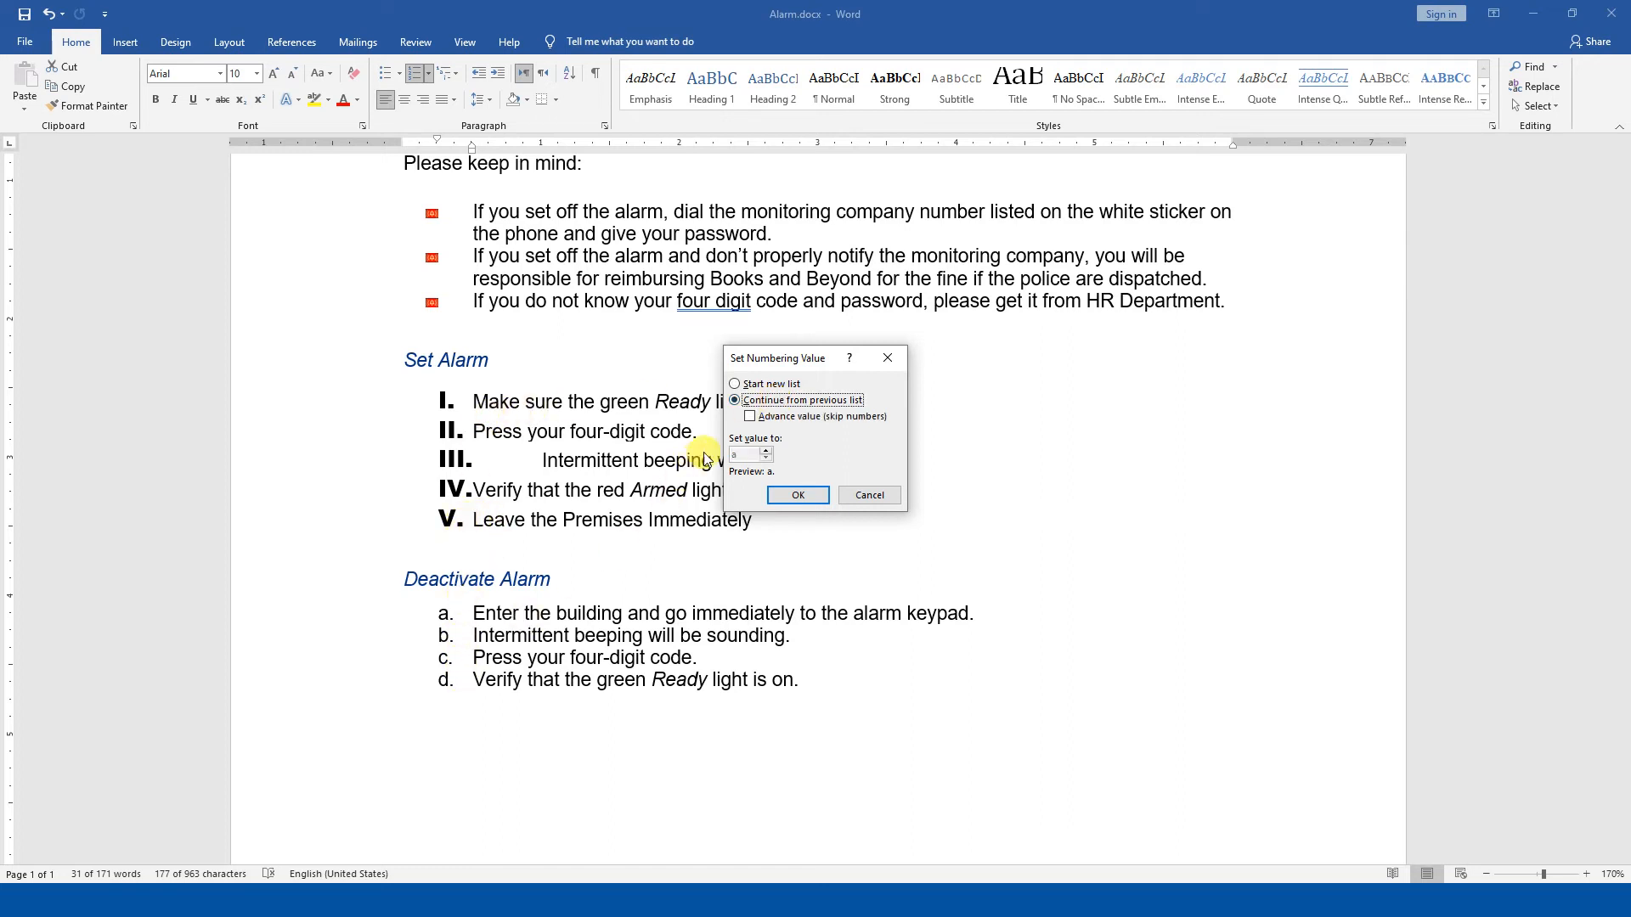
{"action": "left_click", "coordinate": [762, 387]}
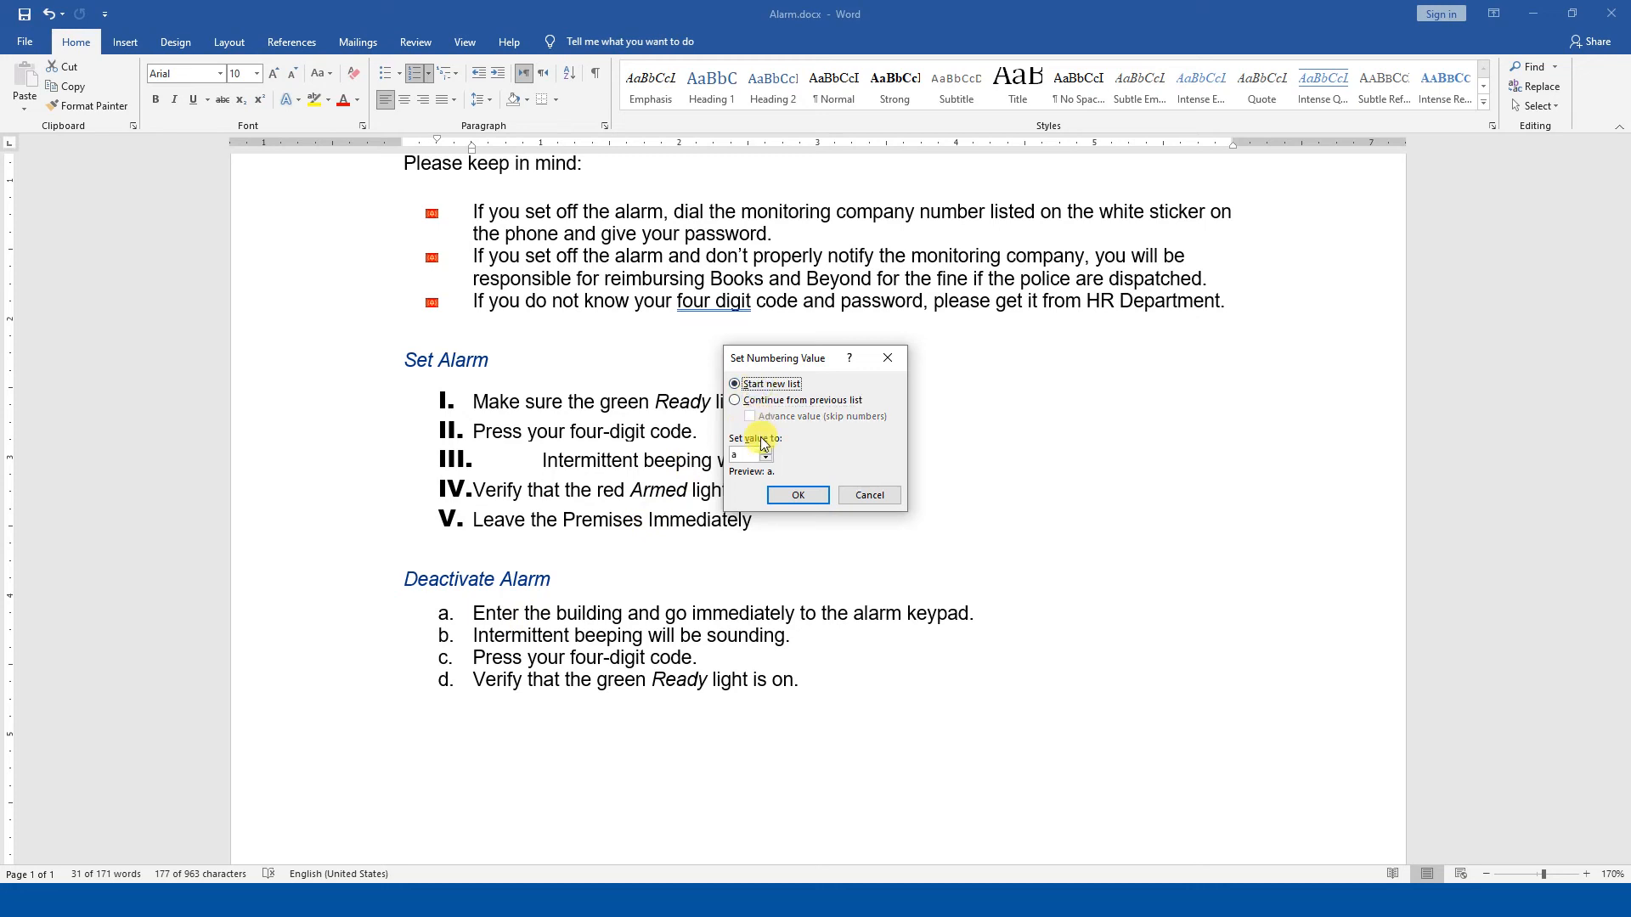
{"action": "left_click", "coordinate": [749, 453]}
{"action": "left_click", "coordinate": [765, 452]}
{"action": "left_click", "coordinate": [764, 453]}
{"action": "left_click", "coordinate": [768, 460]}
{"action": "left_click", "coordinate": [797, 497]}
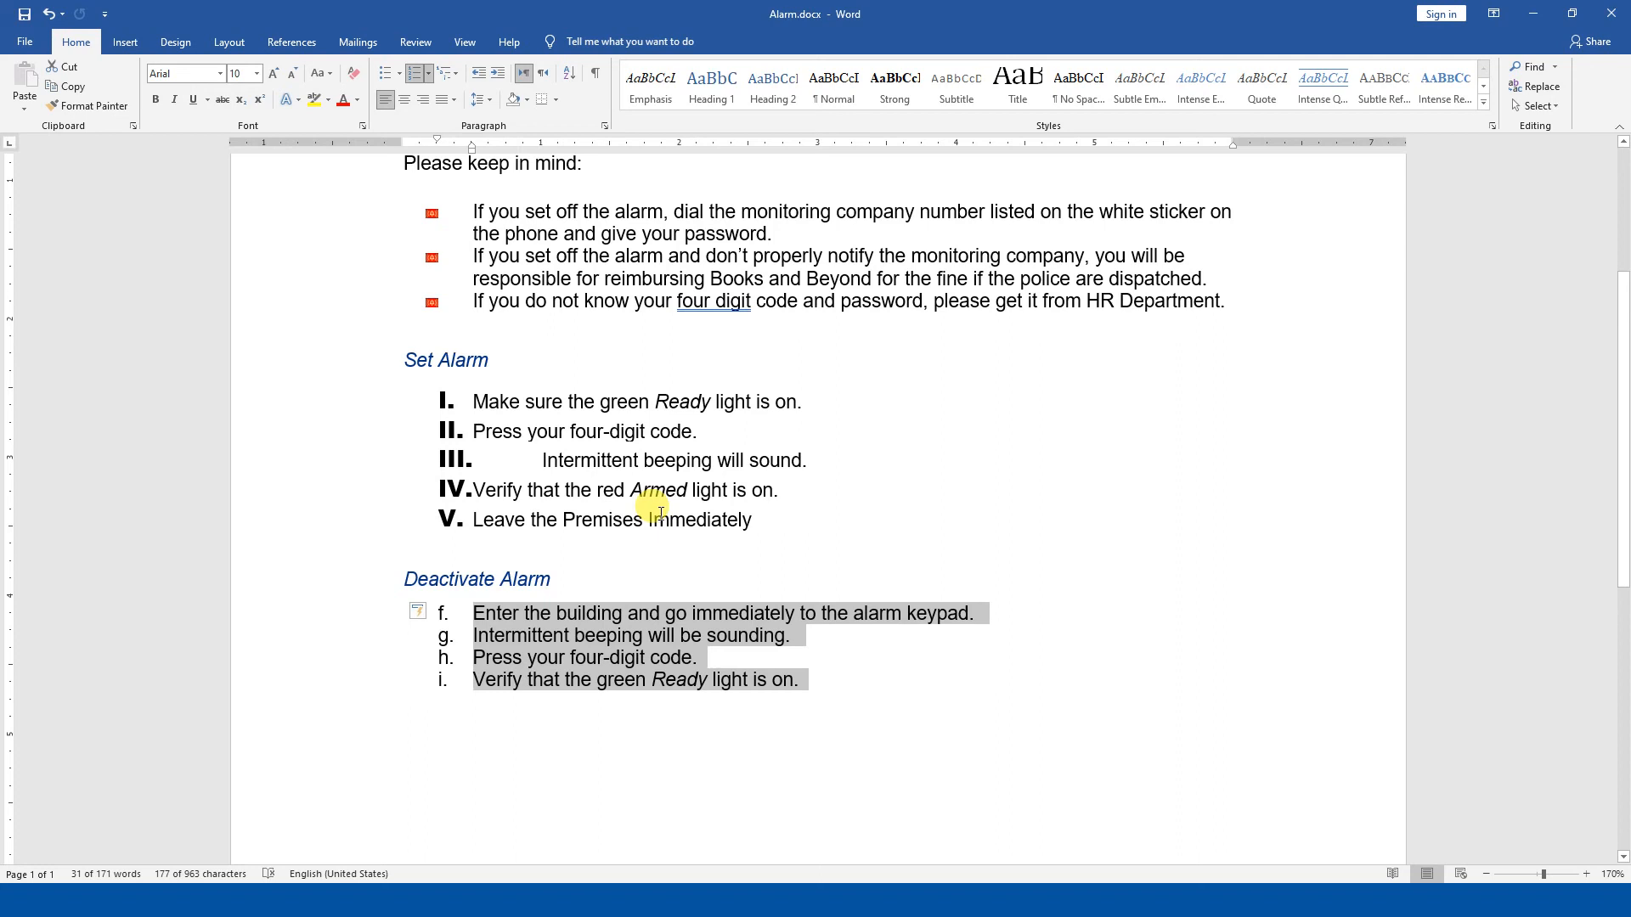
Step: Define a new number format for the five Set Alarm items with the number alignment set to Right
{"action": "left_click_drag", "start_coordinate": [817, 503], "coordinate": [374, 413]}
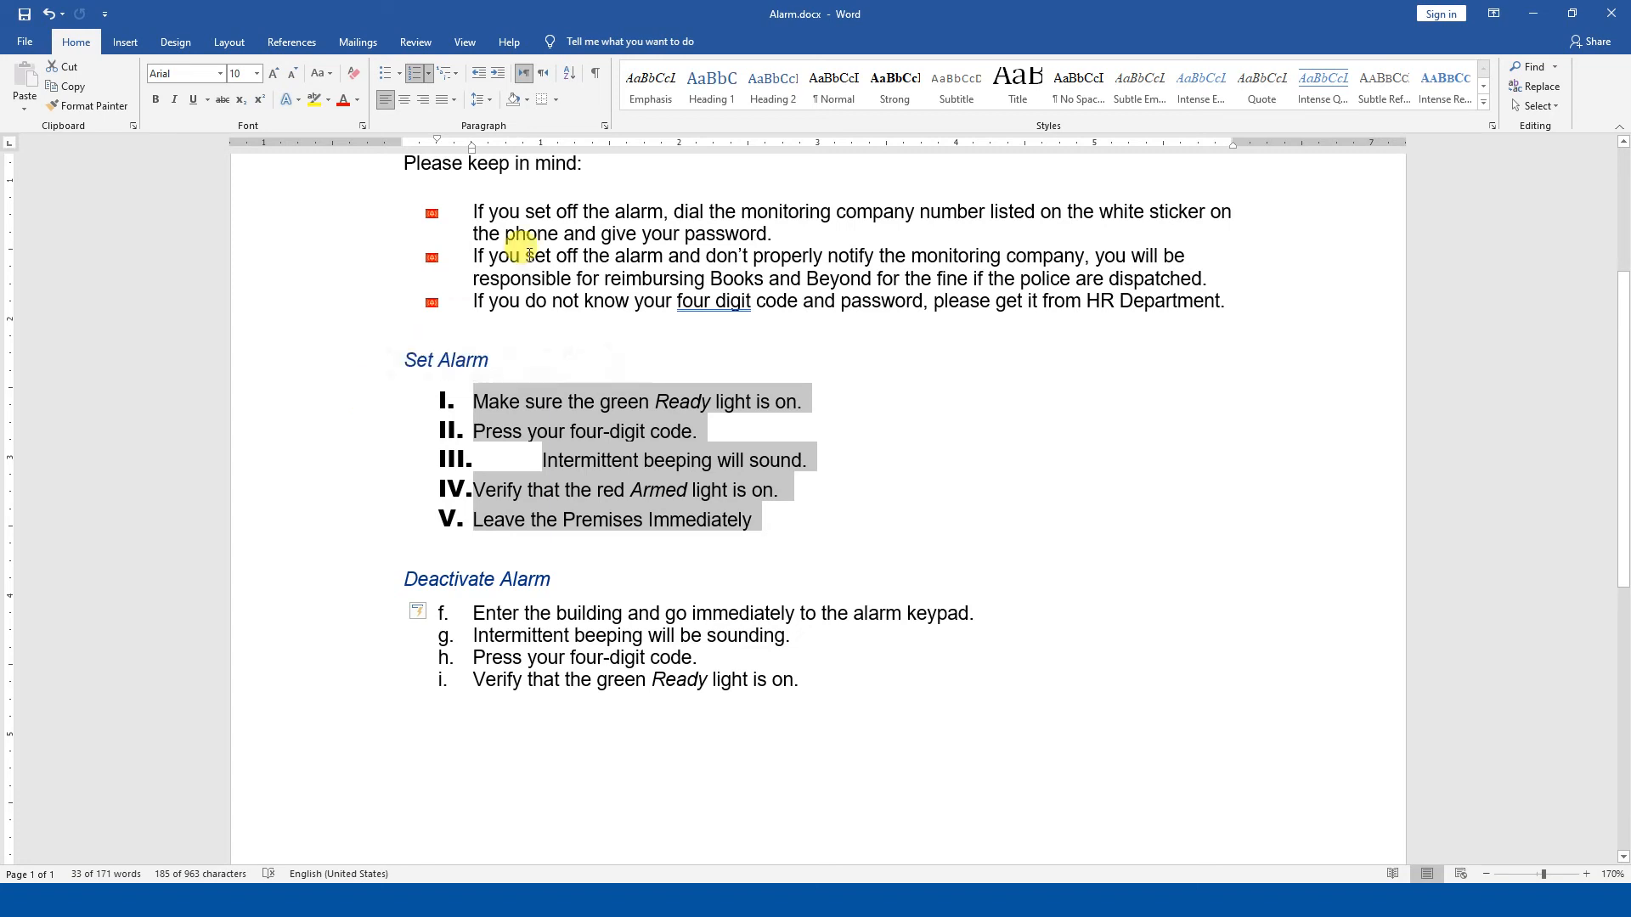
{"action": "left_click", "coordinate": [430, 78]}
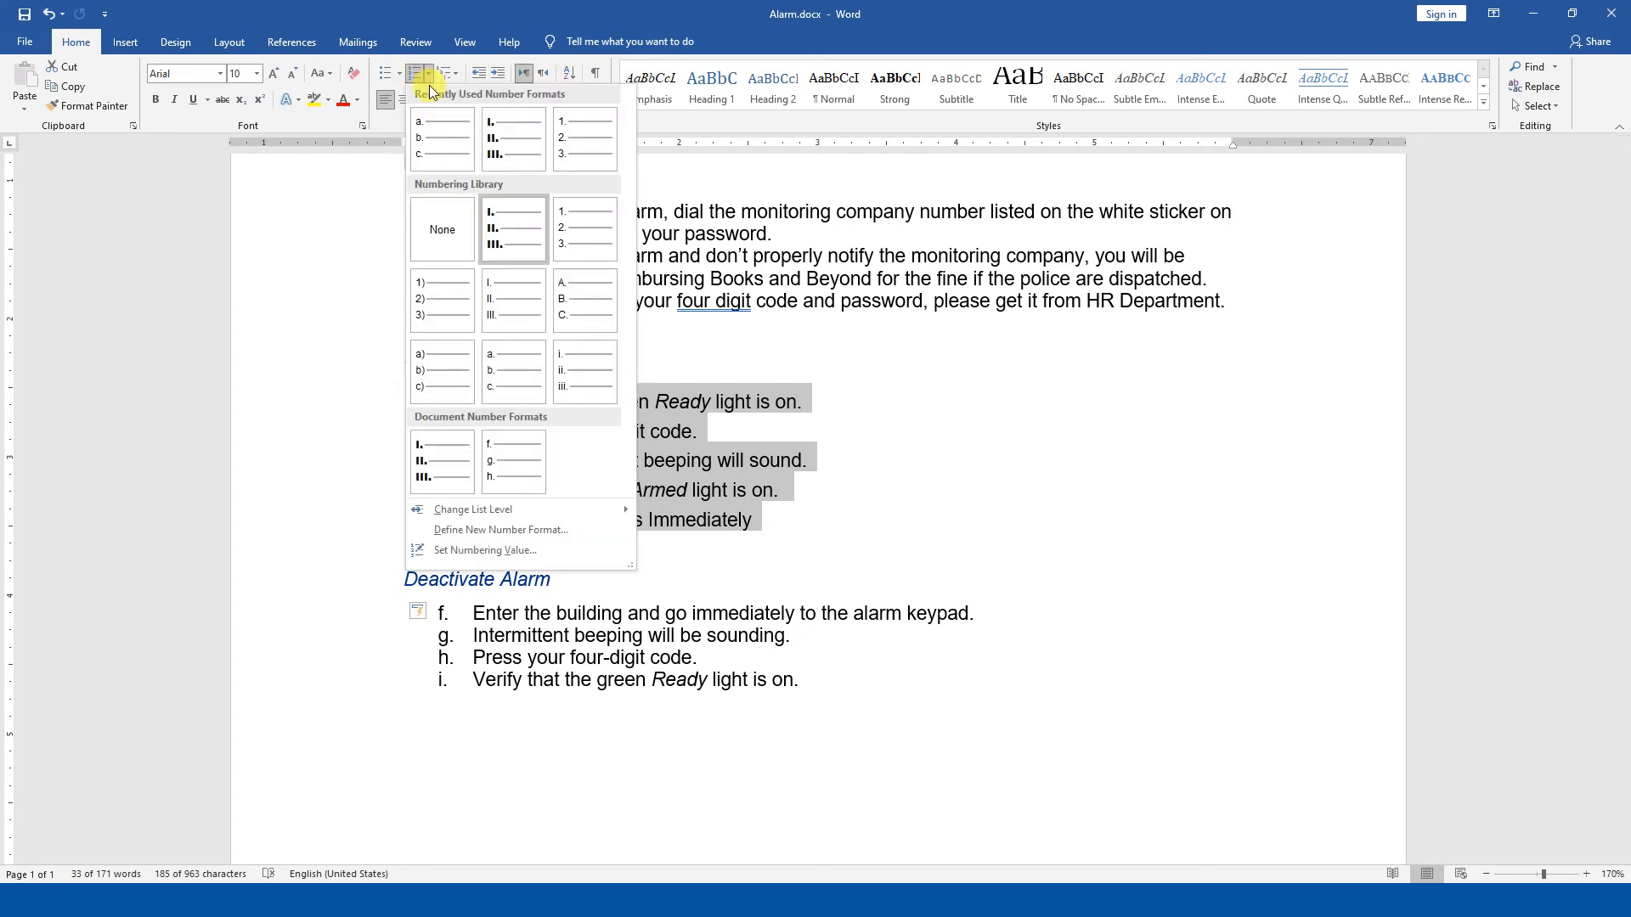
{"action": "left_click", "coordinate": [458, 531]}
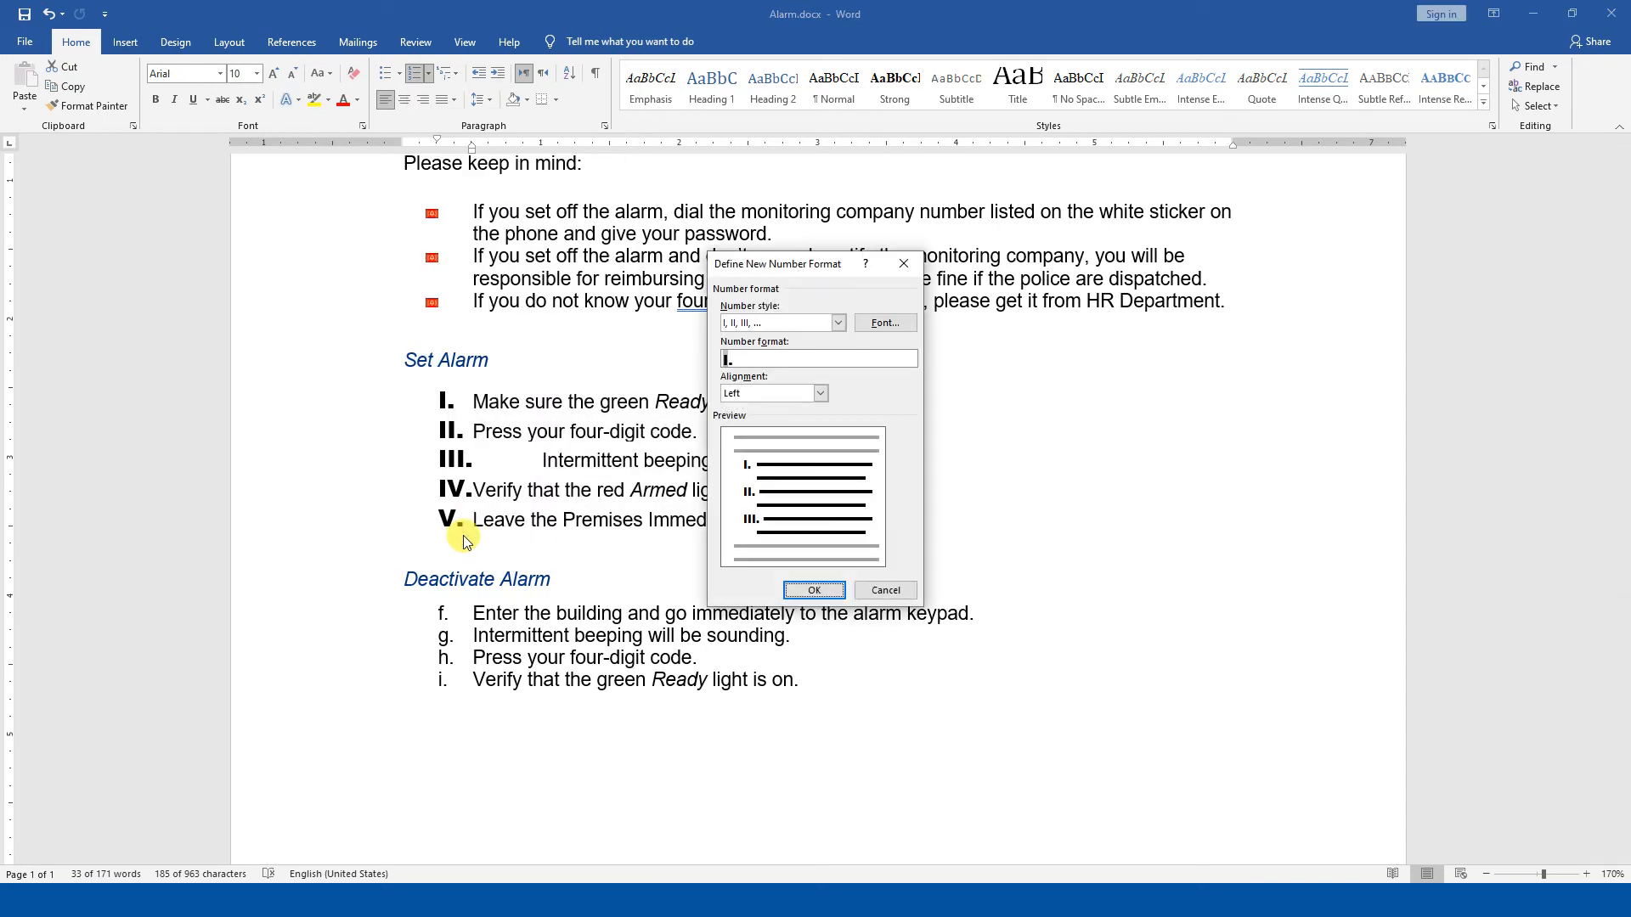
{"action": "left_click", "coordinate": [827, 393]}
{"action": "left_click", "coordinate": [747, 430]}
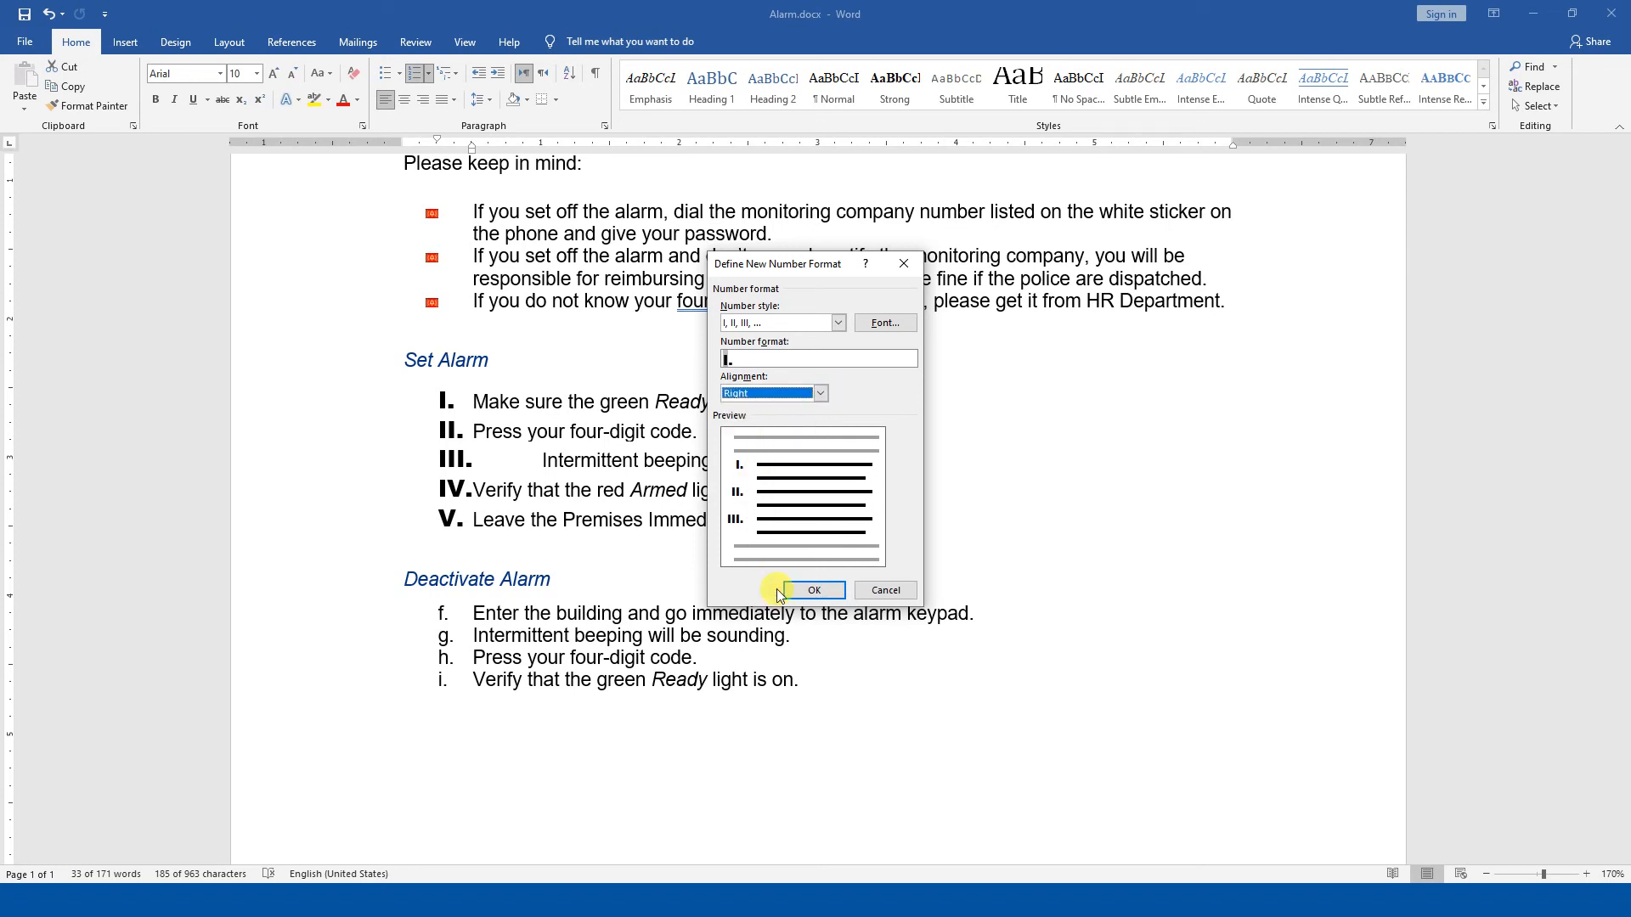
{"action": "left_click", "coordinate": [814, 590]}
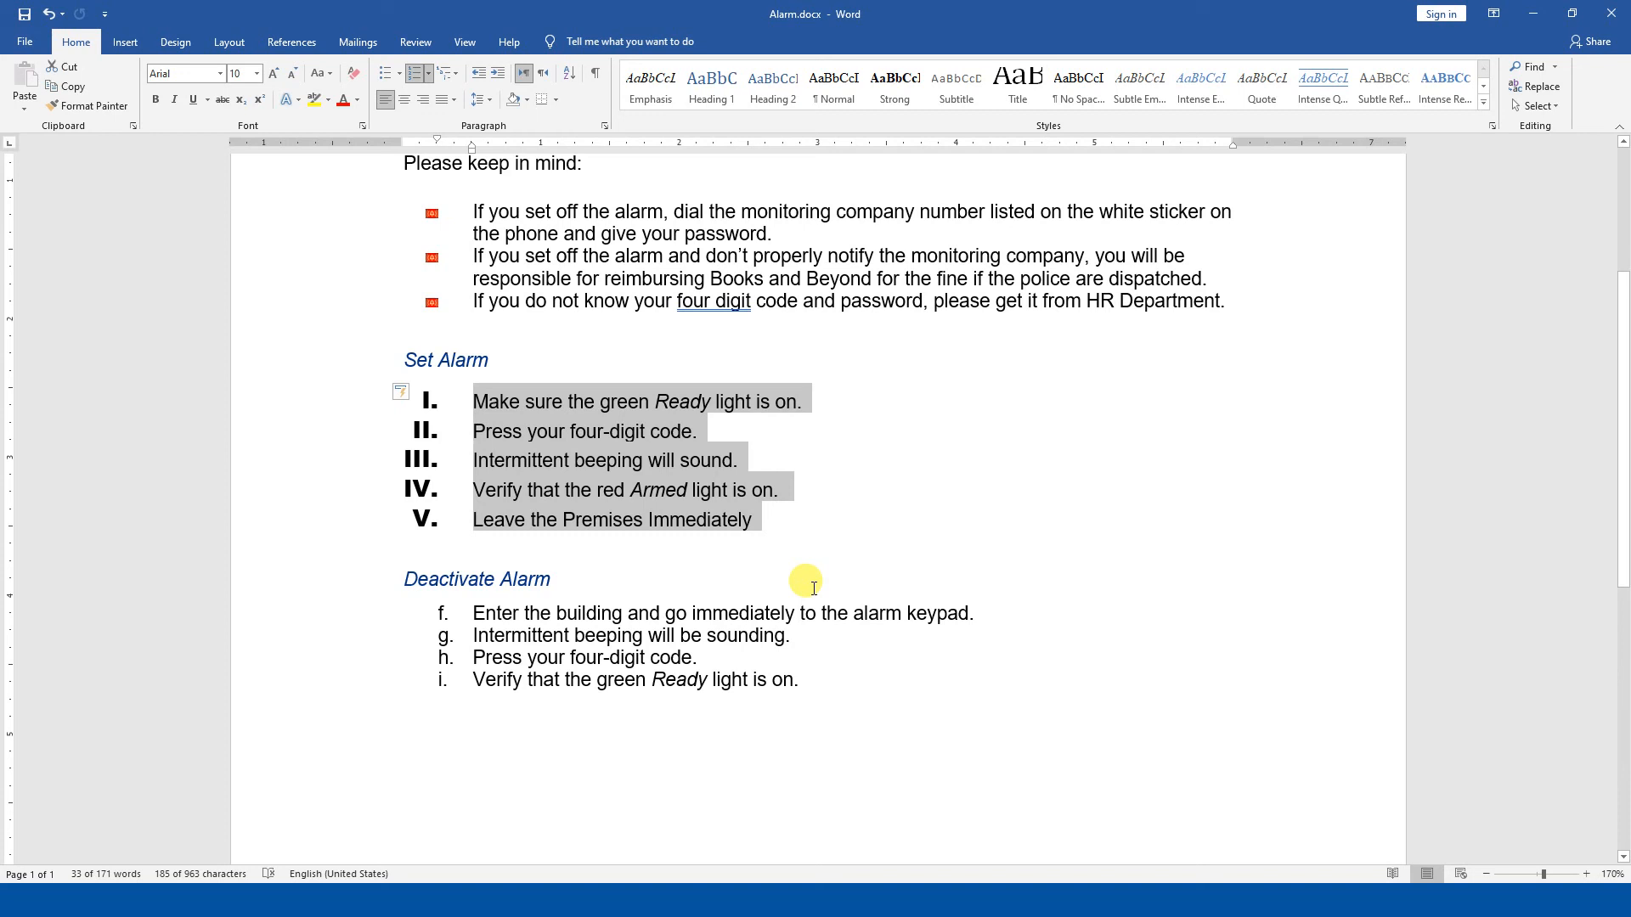
{"action": "key", "text": "ctrl+z"}
{"action": "key", "text": "ctrl+y"}
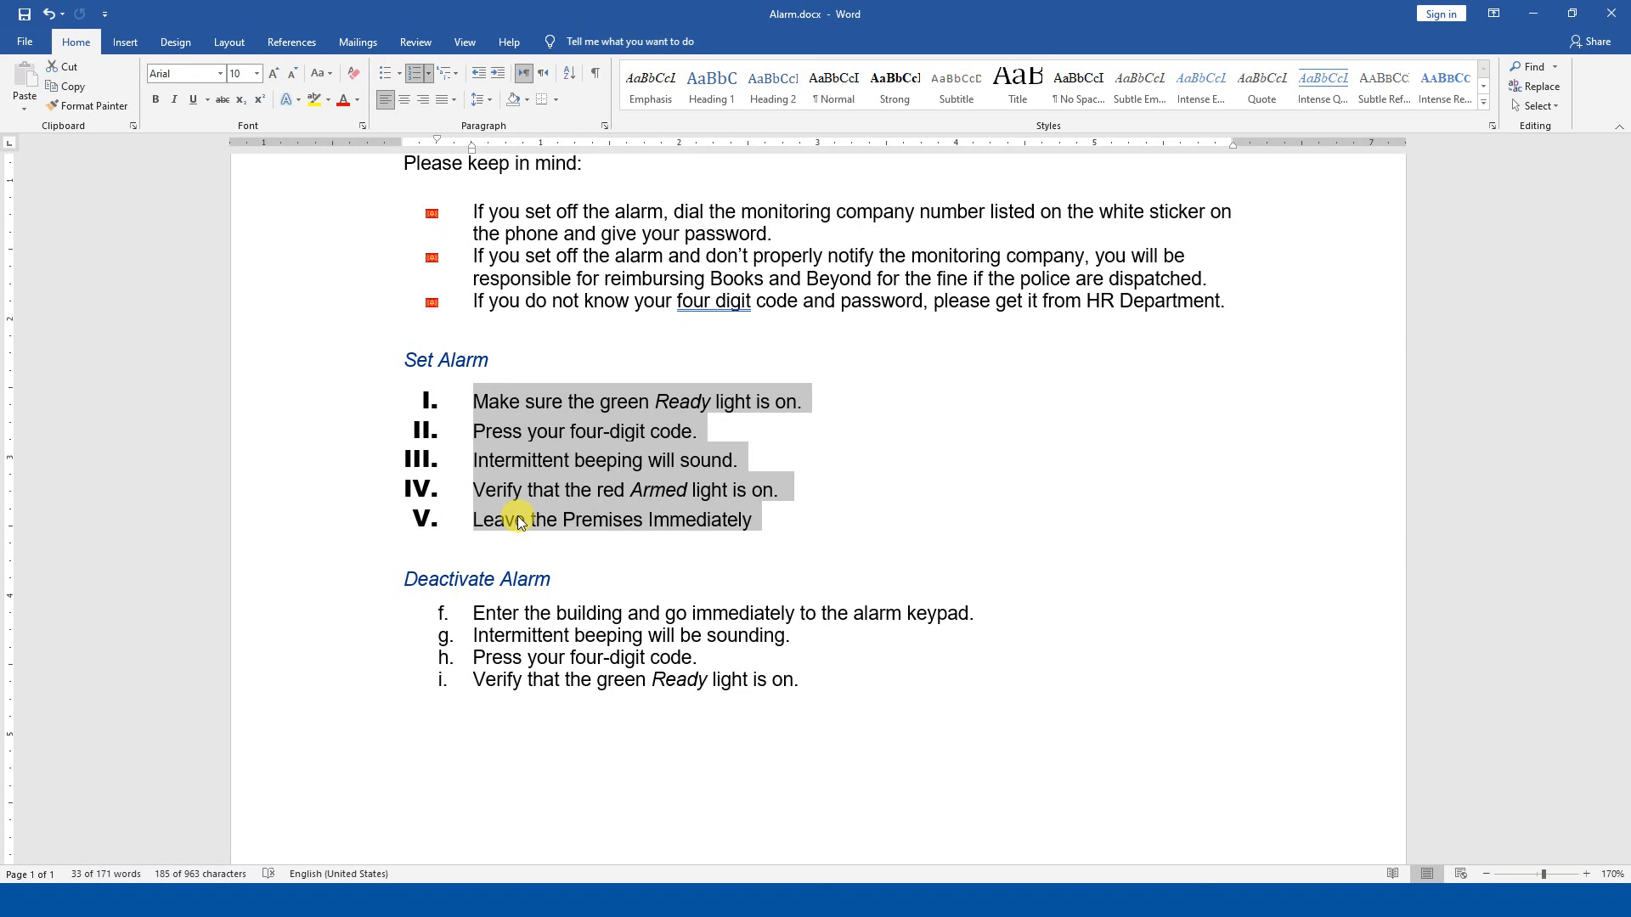
Step: Deselect the Set Alarm list and save the document
{"action": "left_click", "coordinate": [817, 676]}
{"action": "scroll", "coordinate": [830, 690], "scroll_direction": "up", "scroll_amount": 2}
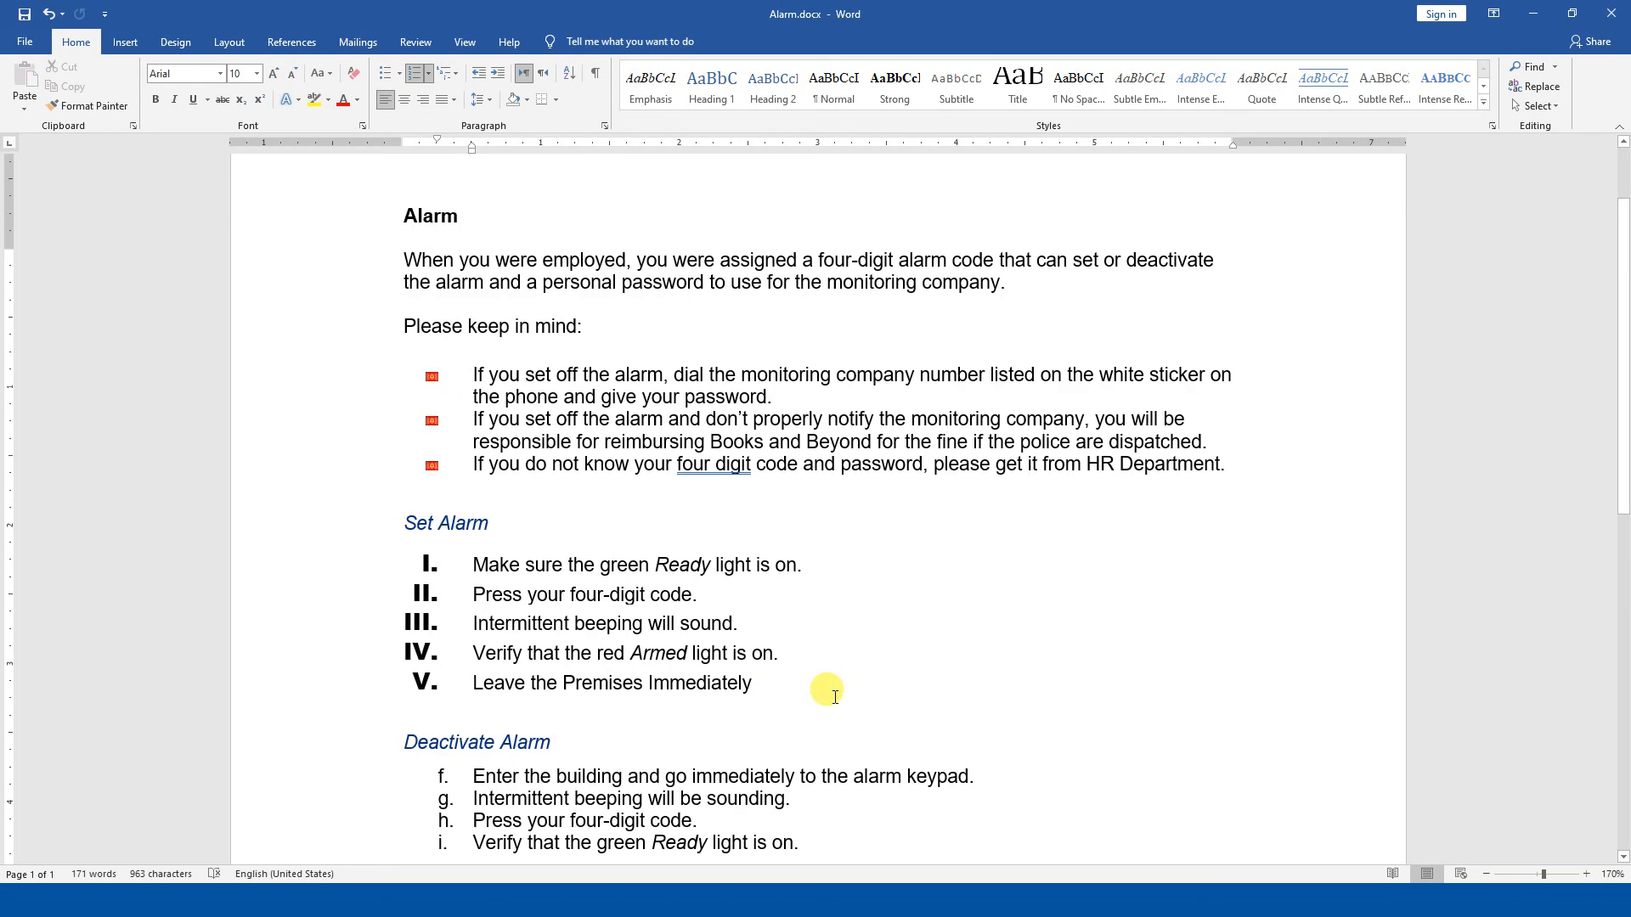
{"action": "scroll", "coordinate": [835, 697], "scroll_direction": "up", "scroll_amount": 1}
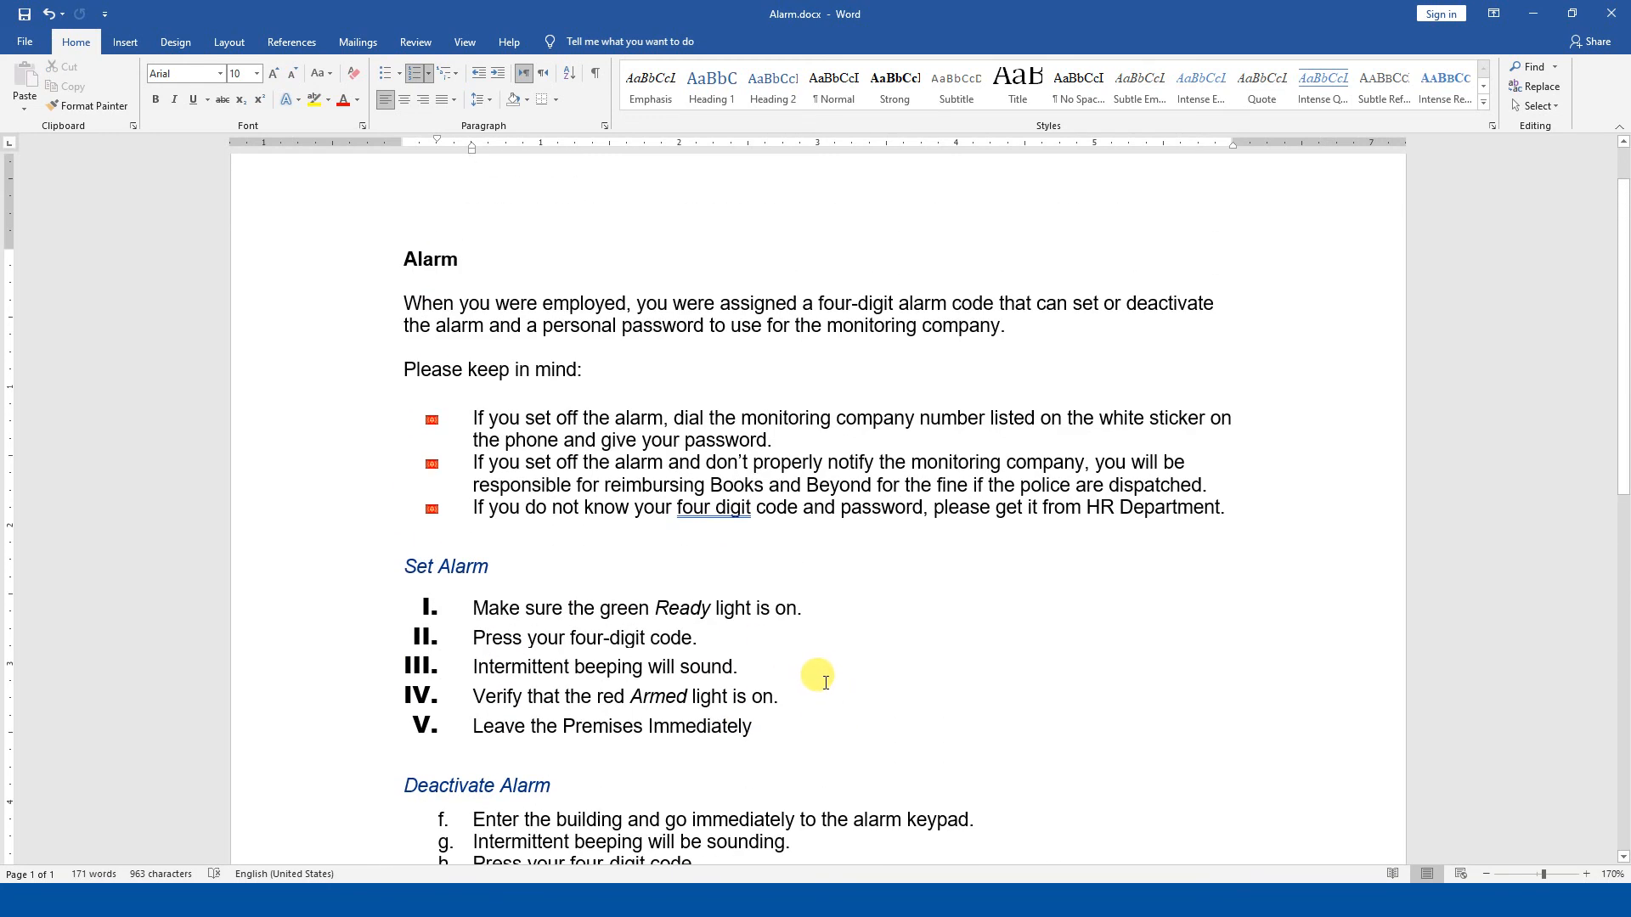
{"action": "key", "text": "ctrl+s"}
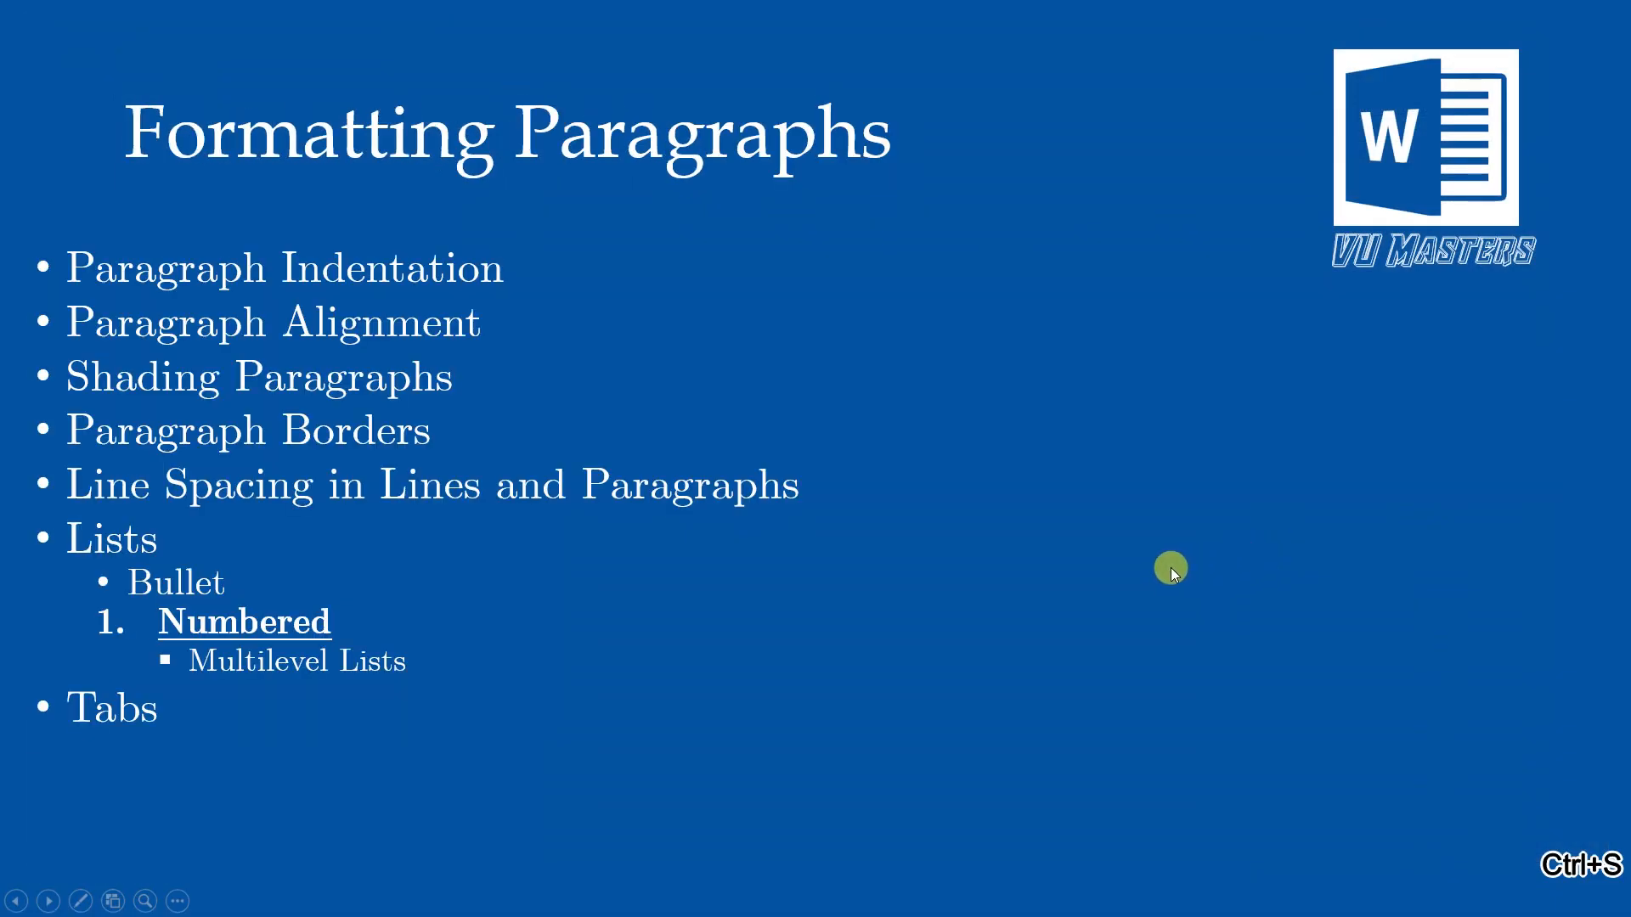
{"action": "left_click", "coordinate": [341, 660]}
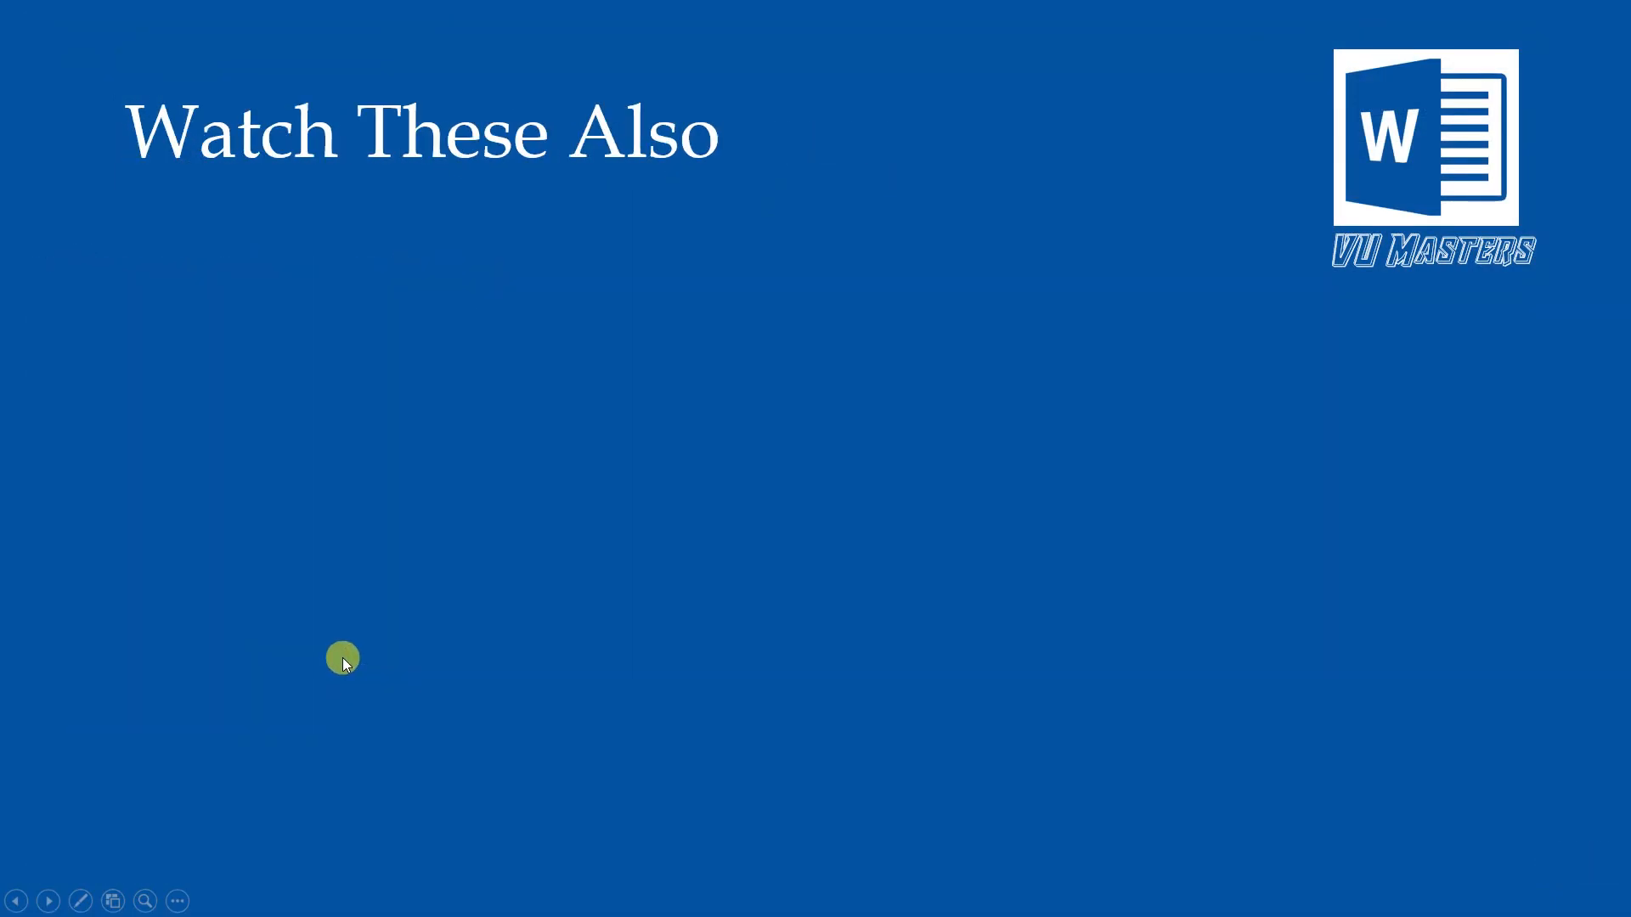